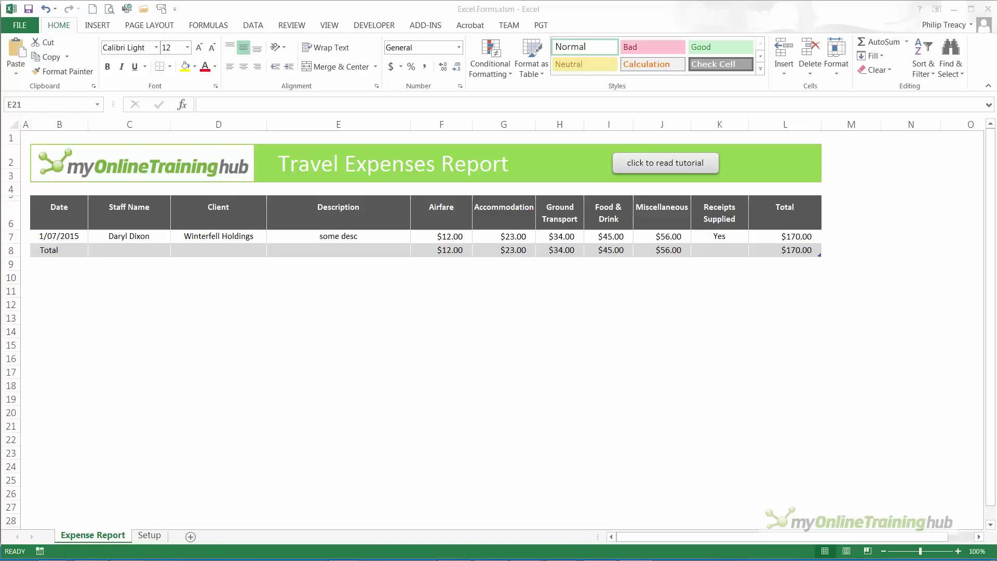
Open the Visual Basic editor and insert a new UserForm into the Excel.Forms.xlsm project
{"action": "left_click", "coordinate": [227, 438]}
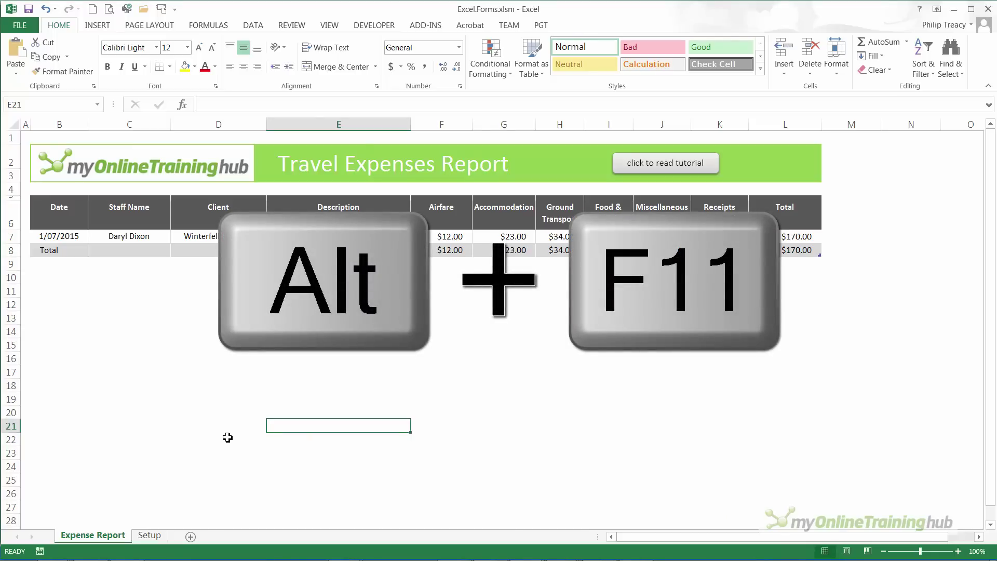
{"action": "key", "text": "alt+F11"}
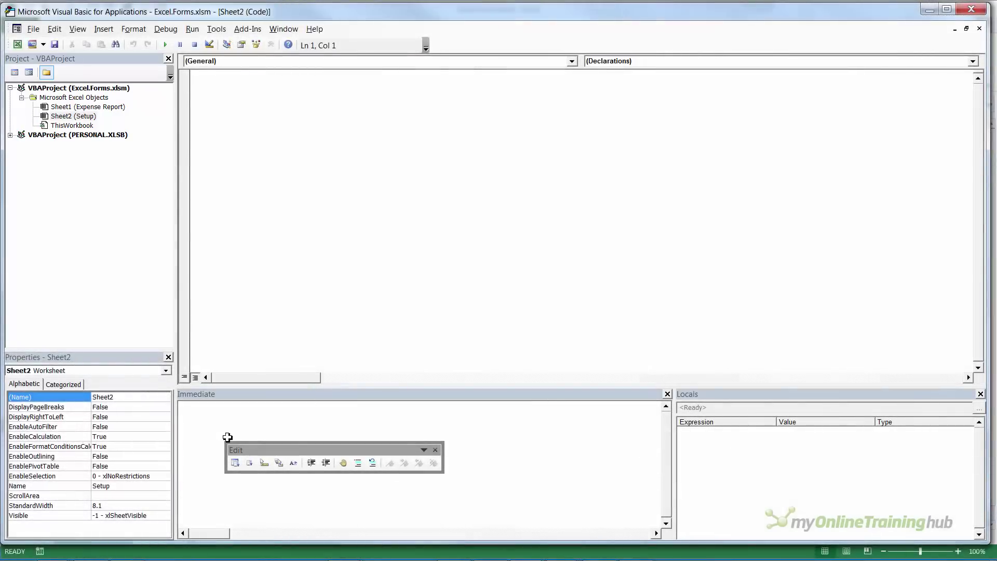
{"action": "right_click", "coordinate": [50, 99]}
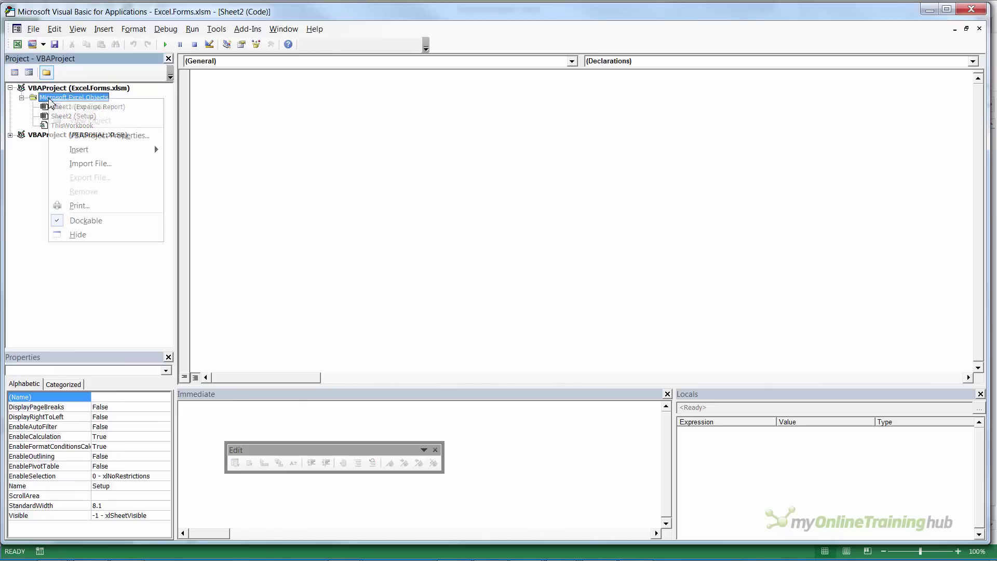
{"action": "mouse_move", "coordinate": [130, 149]}
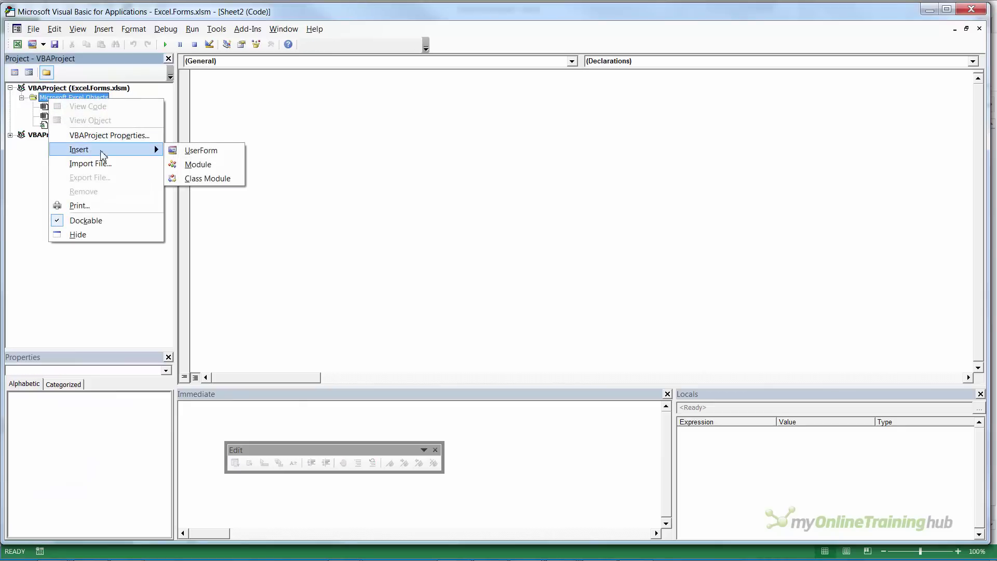
{"action": "left_click", "coordinate": [198, 150]}
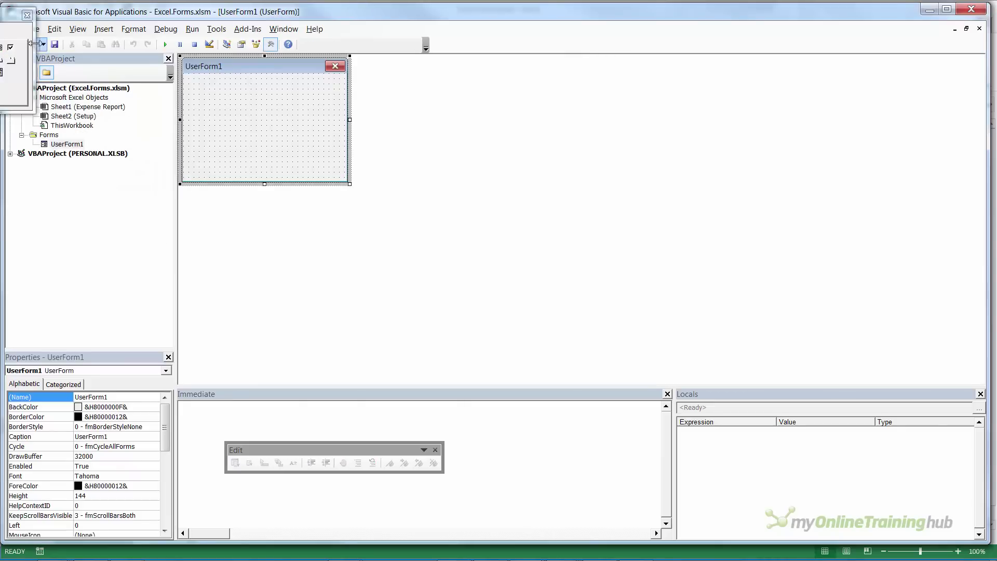
{"action": "left_click_drag", "start_coordinate": [13, 15], "coordinate": [307, 245]}
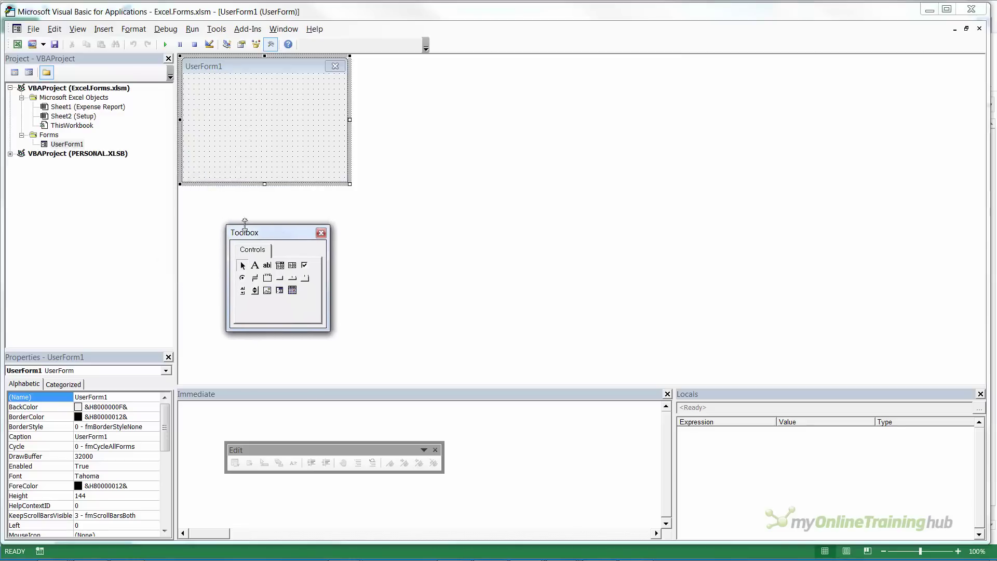
Rename the new UserForm as ExpensesForm
{"action": "left_click", "coordinate": [70, 144]}
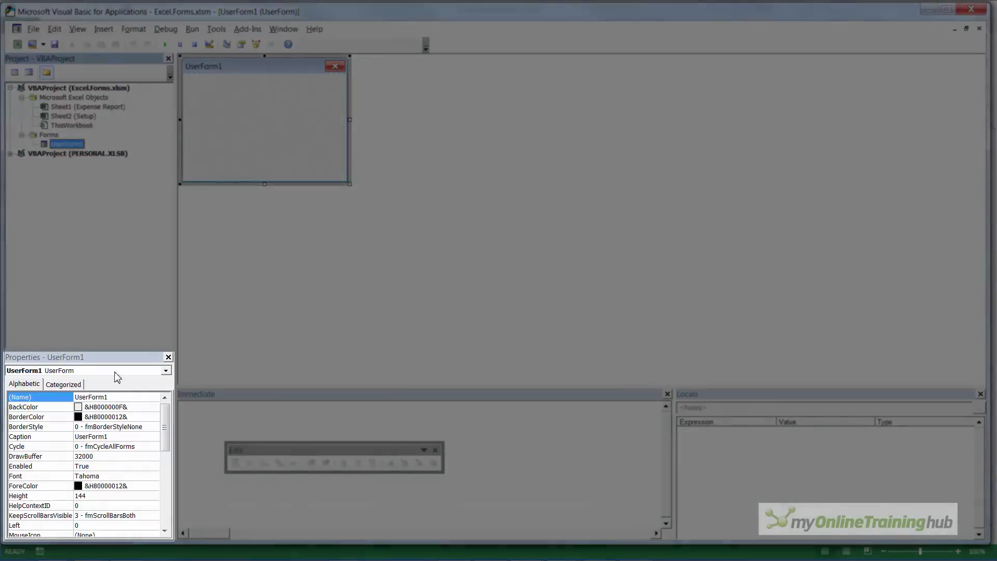
{"action": "left_click", "coordinate": [120, 399]}
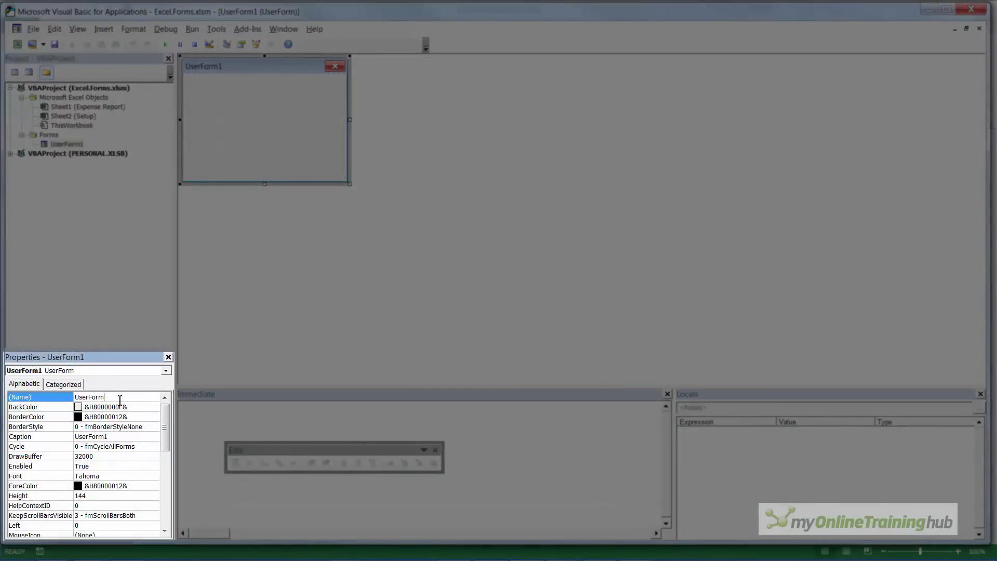
{"action": "key", "text": "BackSpace"}
{"action": "key", "text": "BackSpace"}
{"action": "key", "text": "BackSpace"}
{"action": "key", "text": "BackSpace"}
{"action": "key", "text": "BackSpace"}
{"action": "key", "text": "BackSpace"}
{"action": "key", "text": "BackSpace"}
{"action": "key", "text": "BackSpace"}
{"action": "type", "text": "ExpensesFo"}
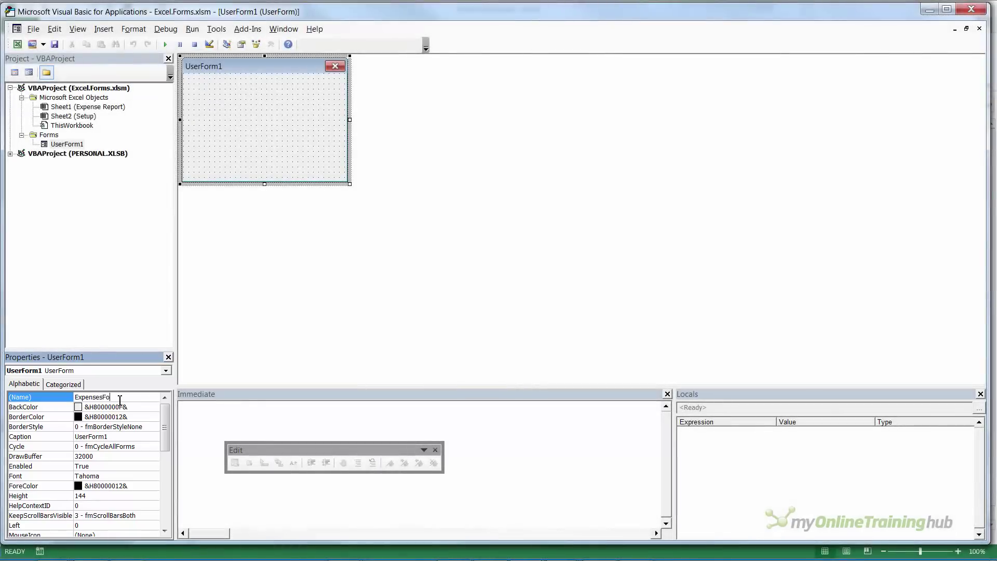
{"action": "type", "text": "rm"}
{"action": "key", "text": "Return"}
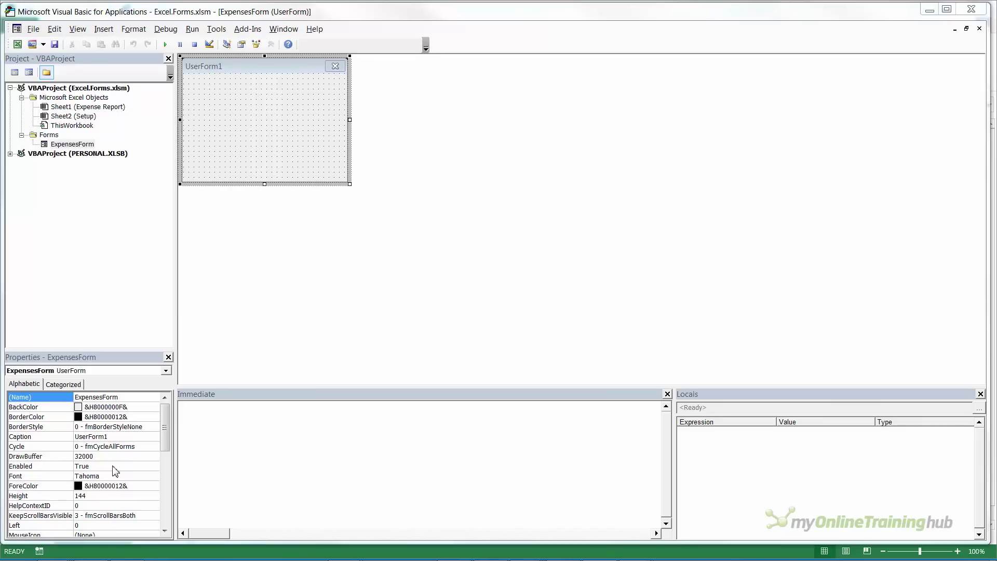
Set the form's caption to "Enter exepenses" and enlarge the form to a height of about 233
{"action": "double_click", "coordinate": [118, 437]}
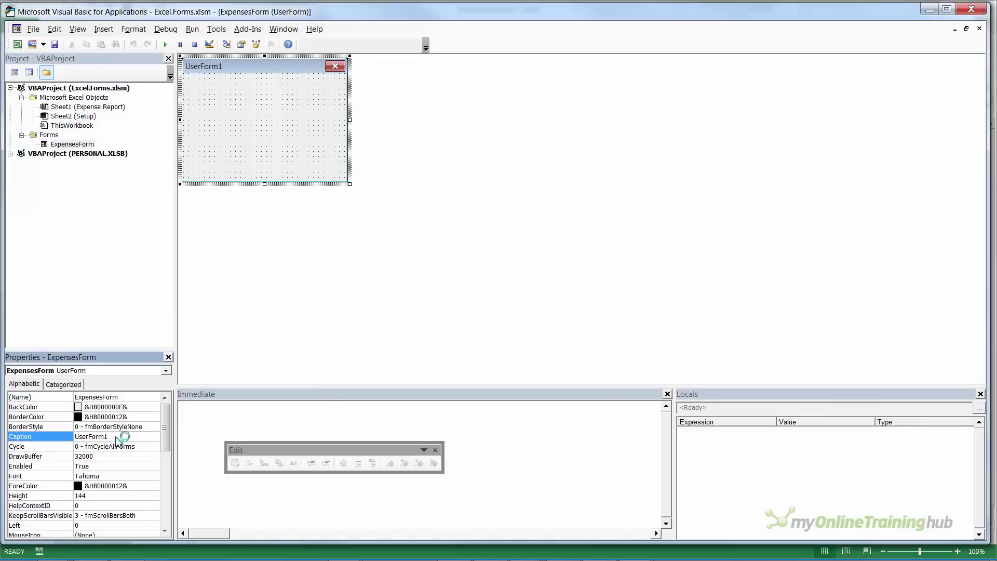
{"action": "key", "text": "BackSpace"}
{"action": "type", "text": "En"}
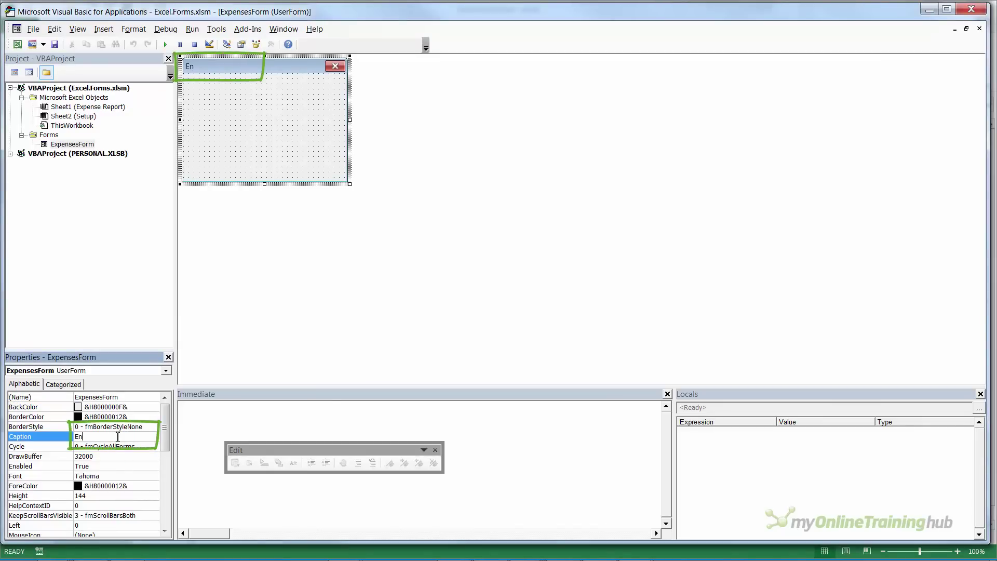
{"action": "type", "text": "ter exepenses"}
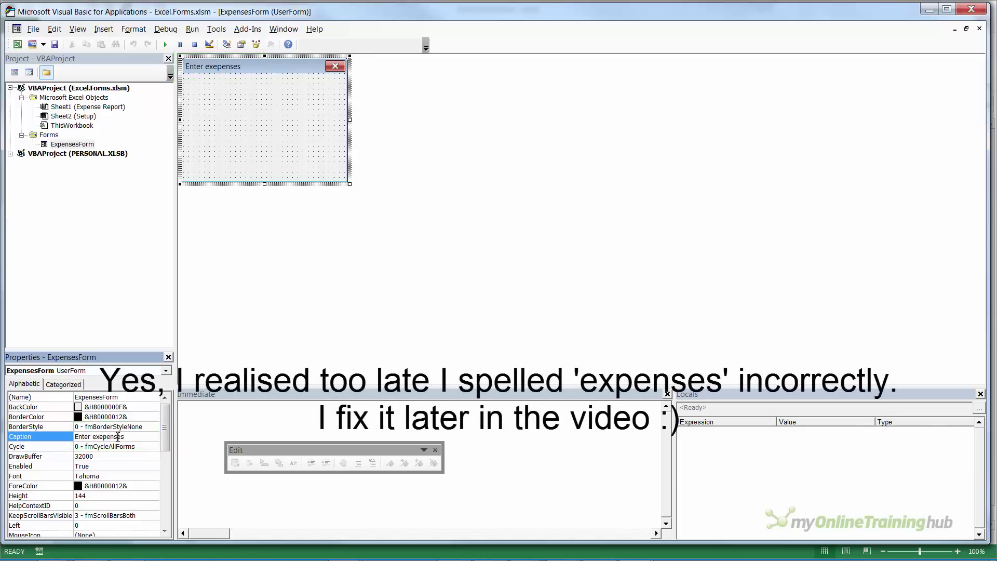
{"action": "left_click_drag", "start_coordinate": [349, 184], "coordinate": [453, 261]}
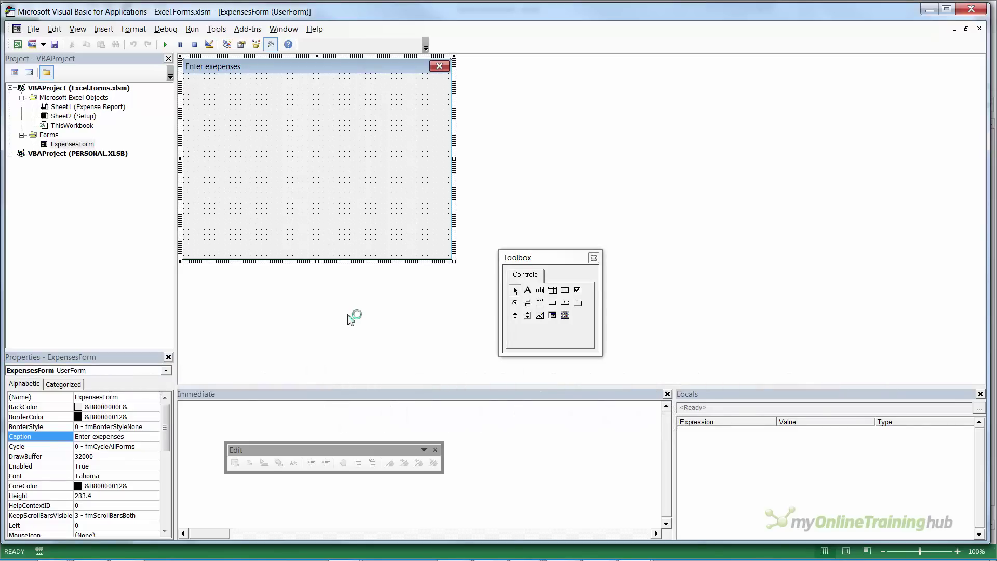
Make sure Microsoft MonthView Control 6.0 (SP4) is enabled among the additional controls and place a MonthView calendar in the form's upper-left corner
{"action": "left_click_drag", "start_coordinate": [531, 260], "coordinate": [520, 238]}
{"action": "right_click", "coordinate": [521, 266]}
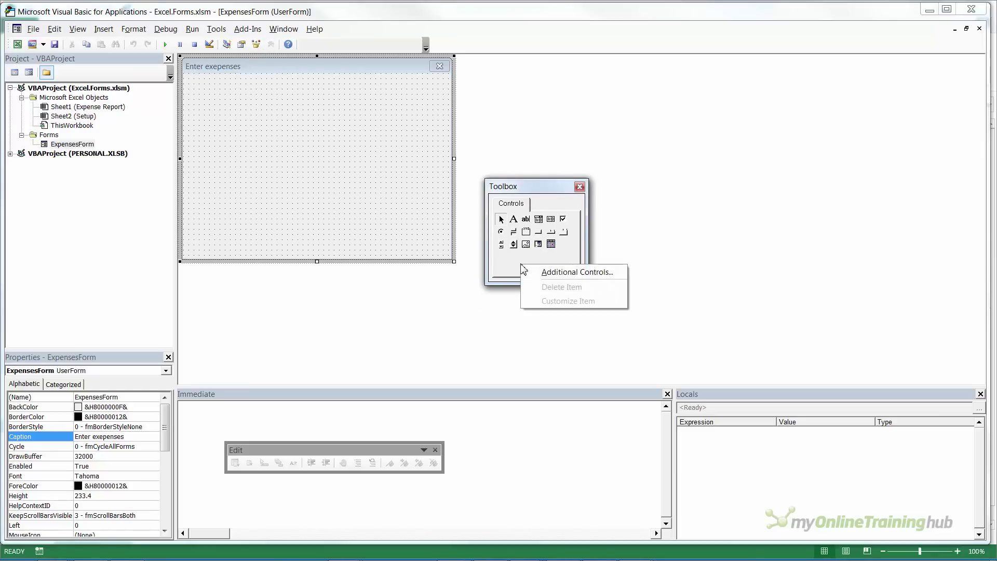
{"action": "left_click", "coordinate": [574, 273]}
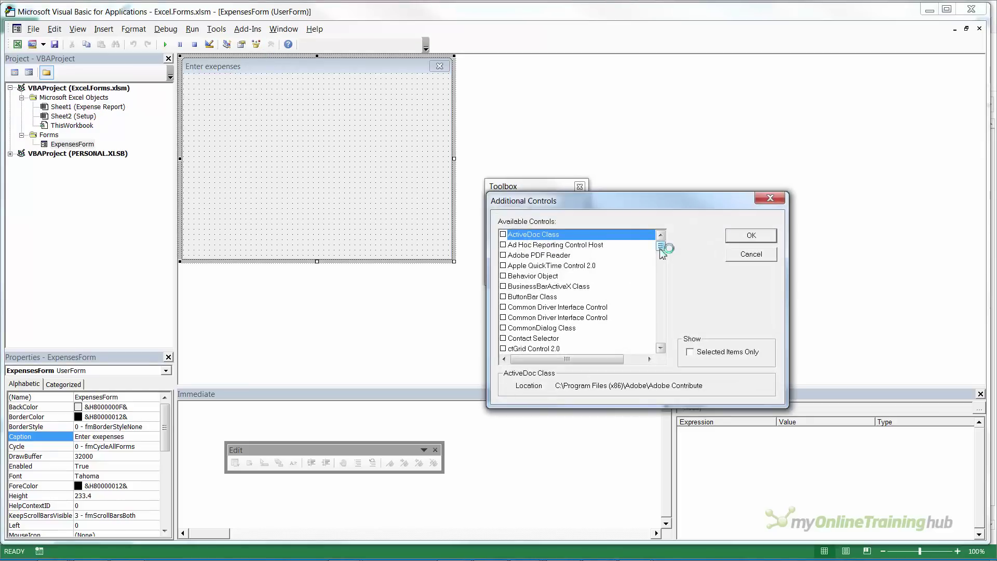
{"action": "left_click_drag", "start_coordinate": [659, 249], "coordinate": [653, 286]}
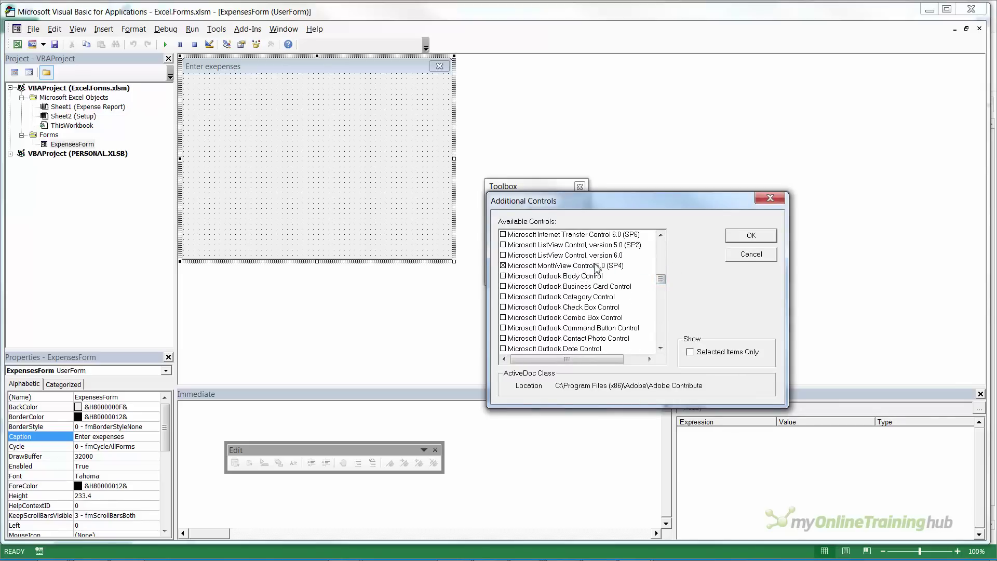
{"action": "left_click", "coordinate": [751, 236]}
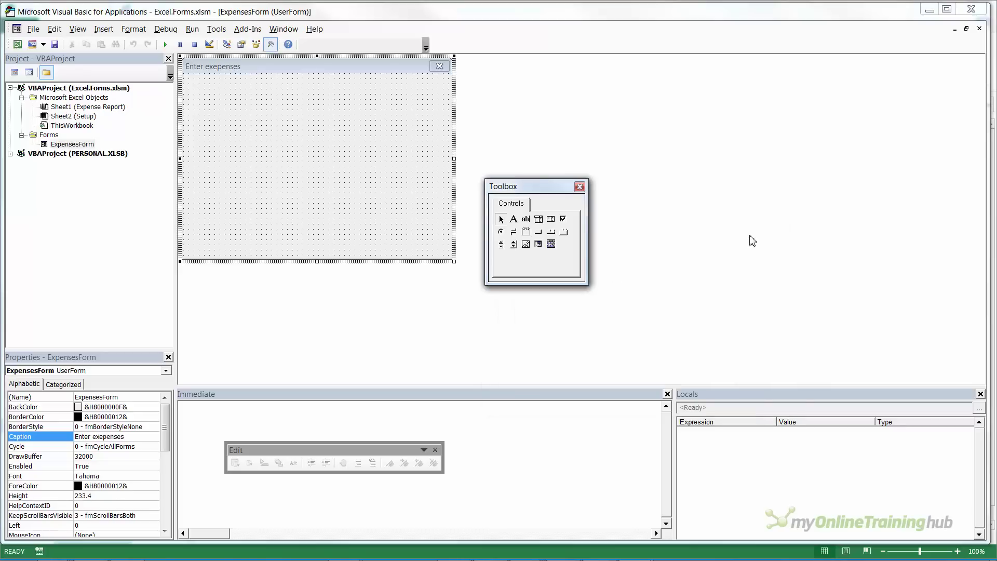
{"action": "left_click", "coordinate": [552, 245]}
{"action": "left_click", "coordinate": [204, 103]}
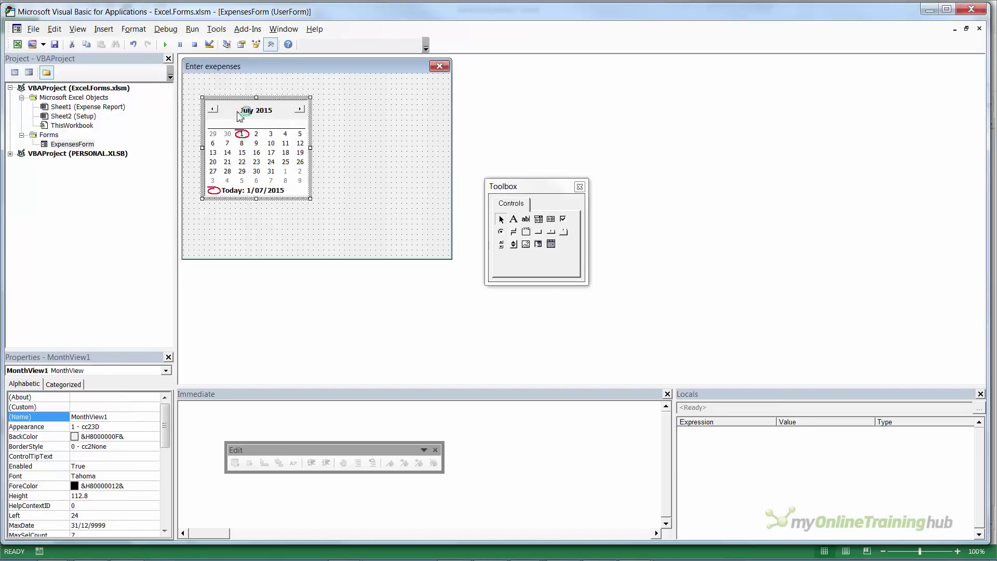
{"action": "left_click_drag", "start_coordinate": [237, 104], "coordinate": [224, 87]}
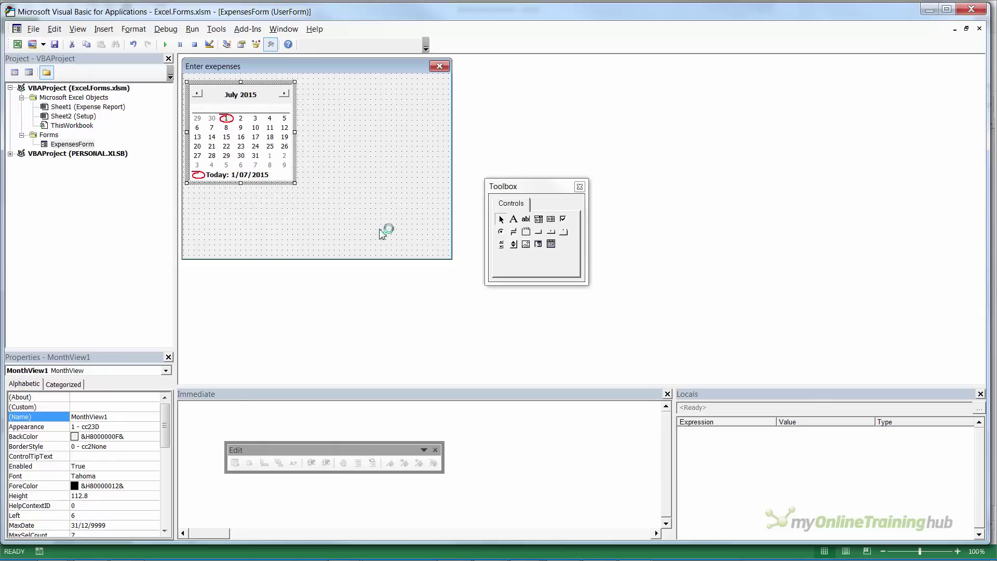
Draw two combo boxes of similar size, one above the other, to the right of the calendar on the form
{"action": "left_click", "coordinate": [540, 222]}
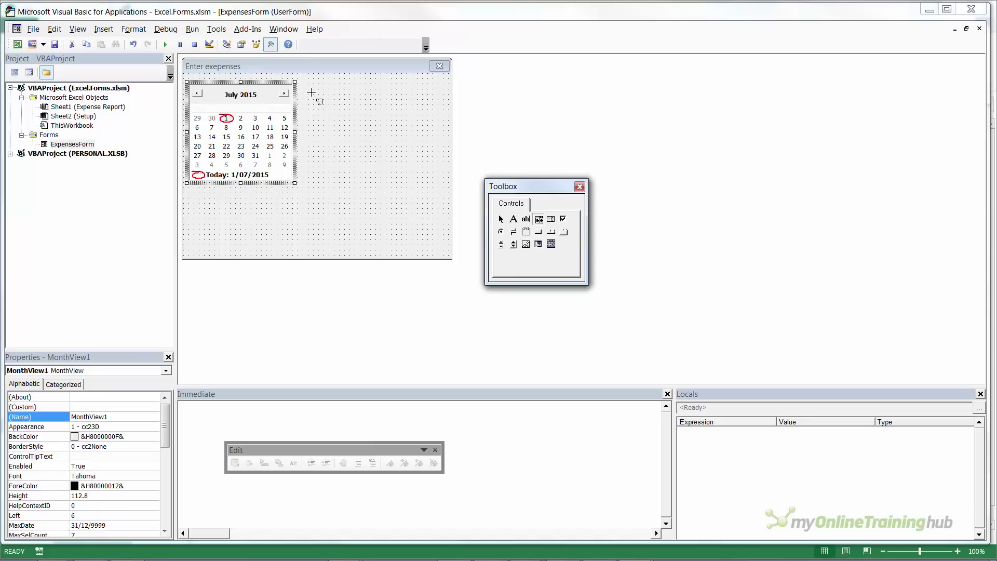
{"action": "left_click_drag", "start_coordinate": [308, 89], "coordinate": [414, 121]}
{"action": "left_click_drag", "start_coordinate": [313, 164], "coordinate": [418, 176]}
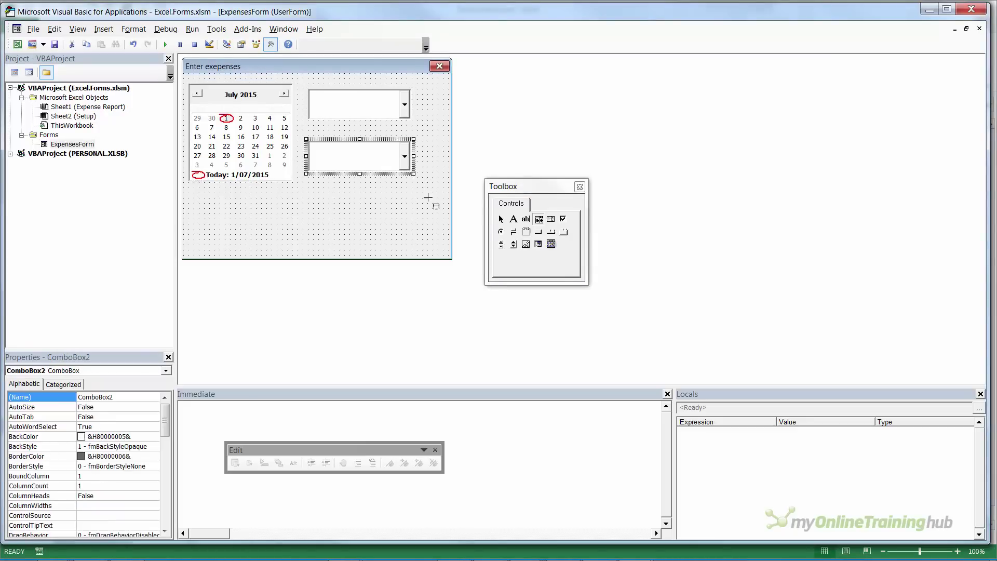
{"action": "left_click", "coordinate": [552, 224]}
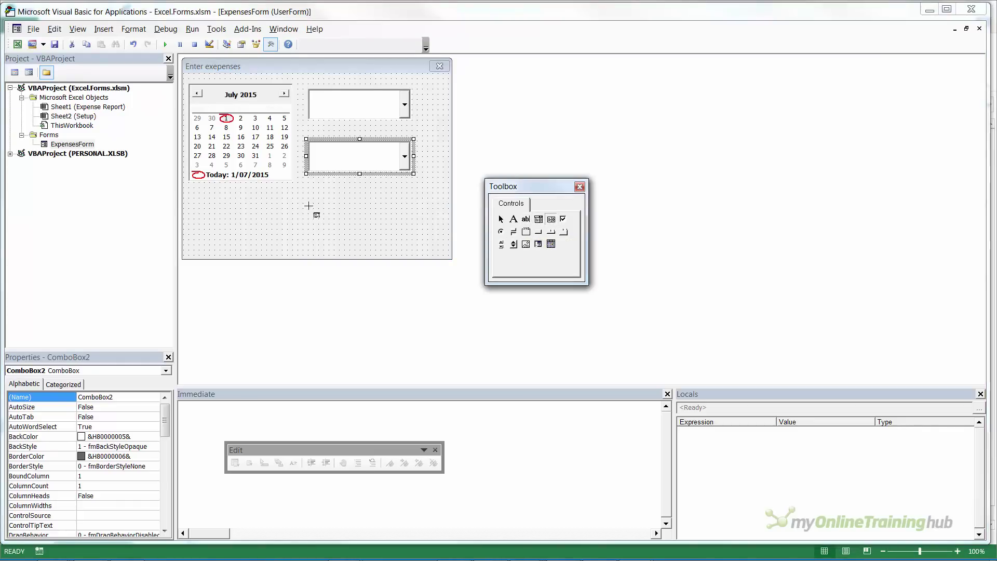
{"action": "left_click_drag", "start_coordinate": [308, 206], "coordinate": [408, 234]}
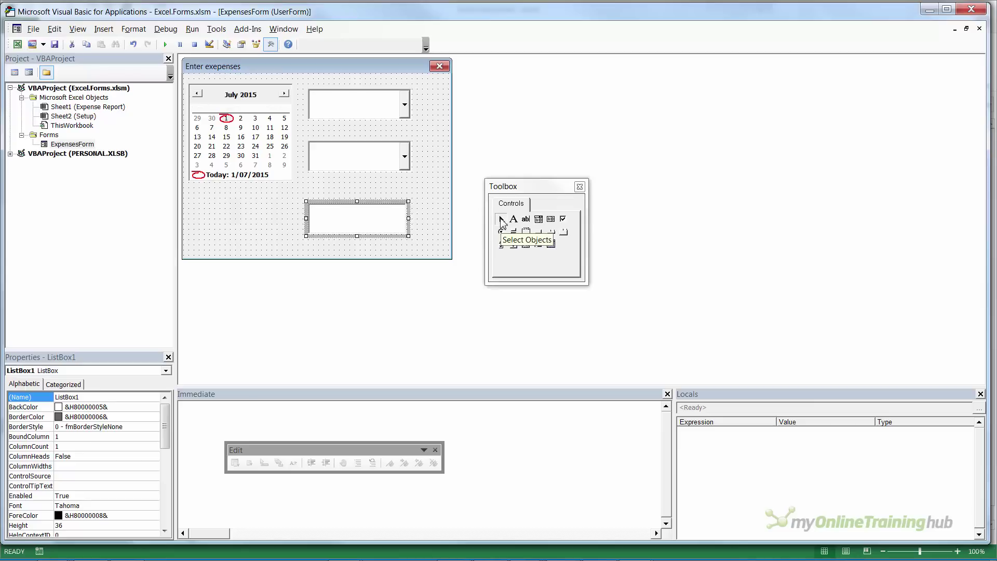
{"action": "left_click", "coordinate": [327, 200]}
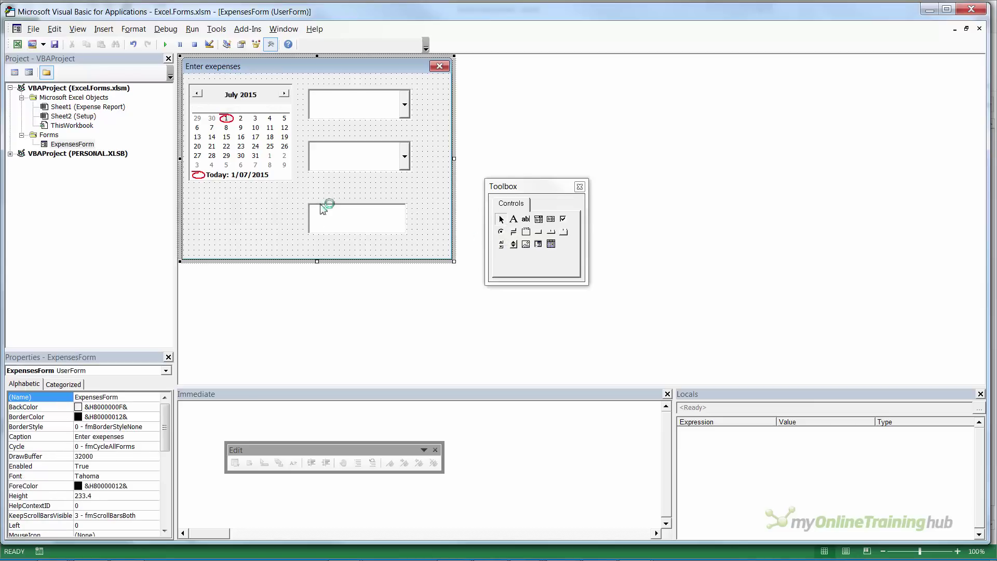
{"action": "left_click", "coordinate": [326, 228]}
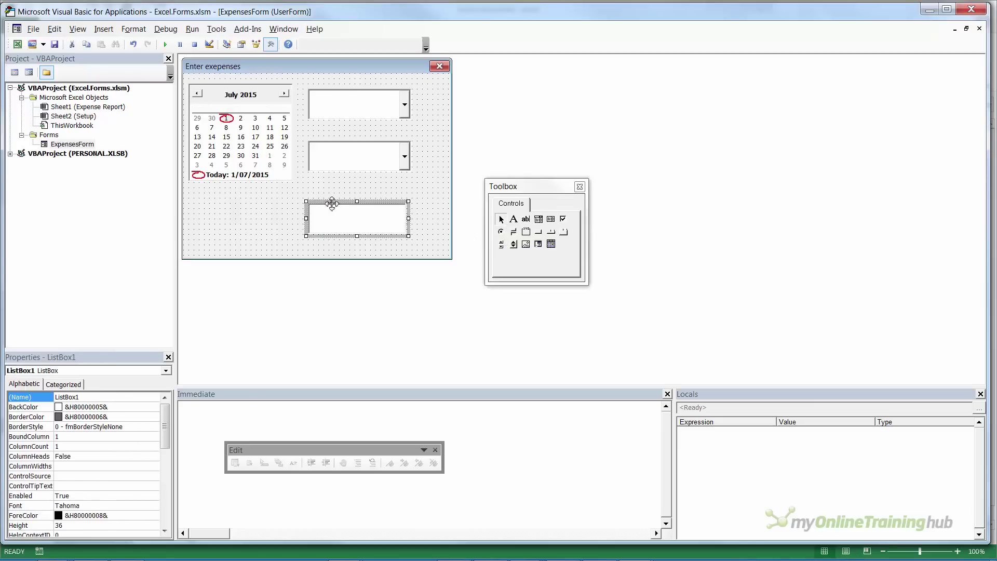
{"action": "key", "text": "Delete"}
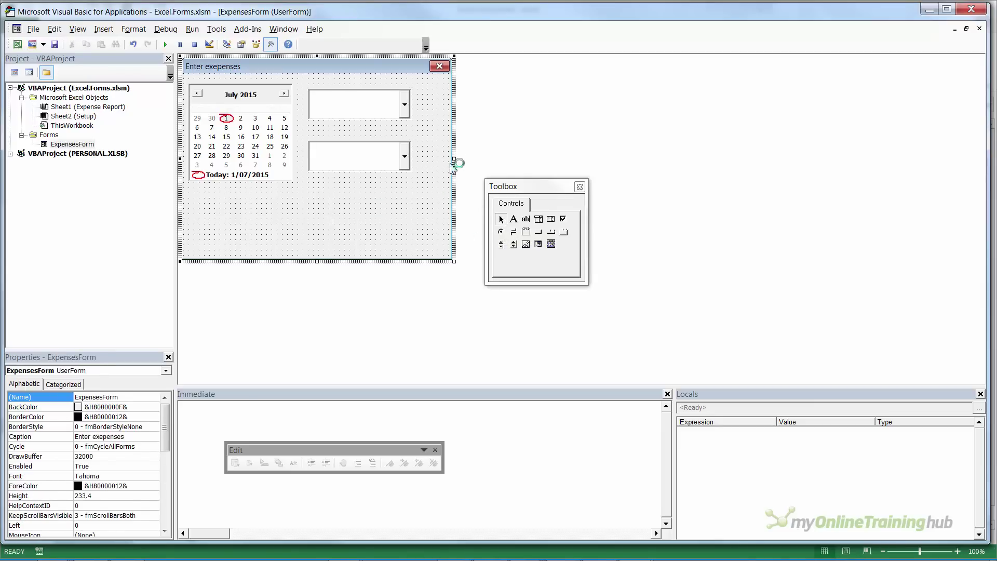
Widen the form to the right and draw one large text box beside the two combo boxes
{"action": "left_click_drag", "start_coordinate": [455, 159], "coordinate": [682, 172]}
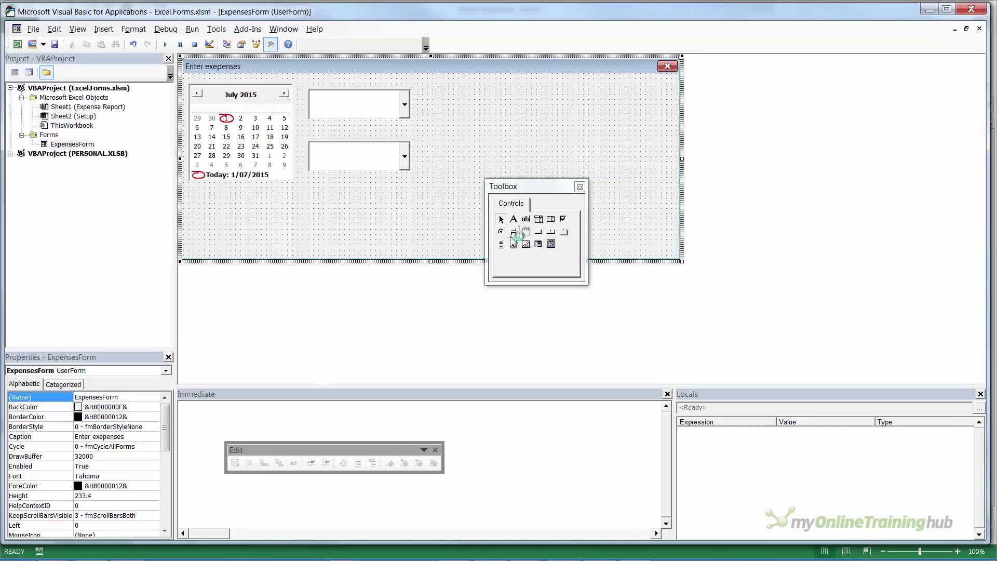
{"action": "left_click_drag", "start_coordinate": [523, 187], "coordinate": [758, 196]}
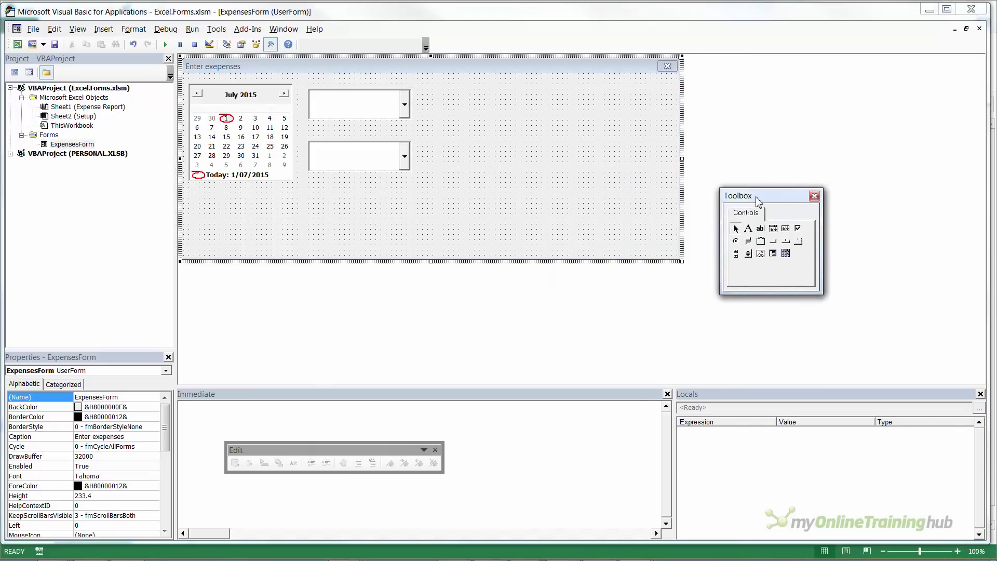
{"action": "left_click", "coordinate": [762, 231]}
{"action": "left_click_drag", "start_coordinate": [445, 96], "coordinate": [646, 171]}
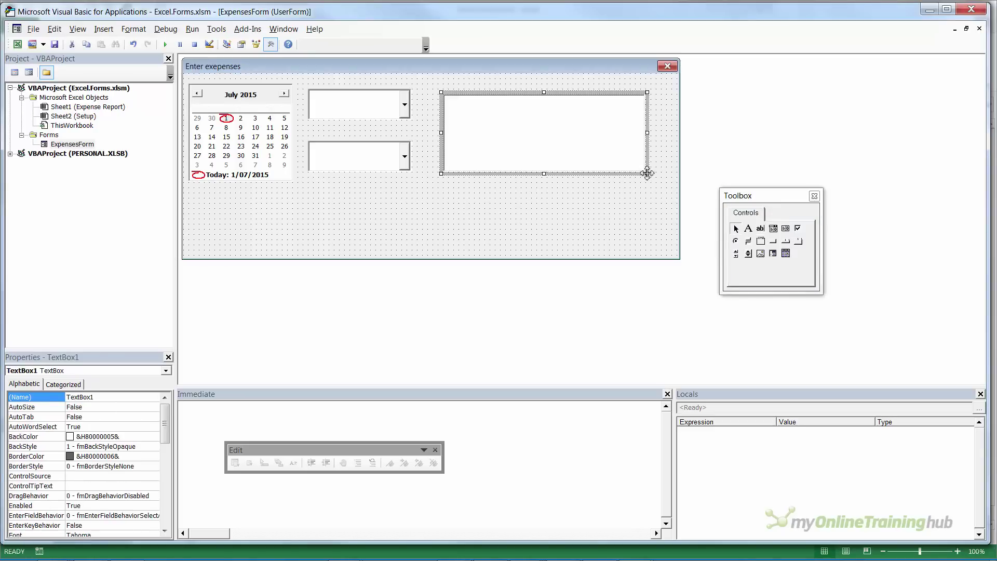
{"action": "left_click", "coordinate": [735, 229]}
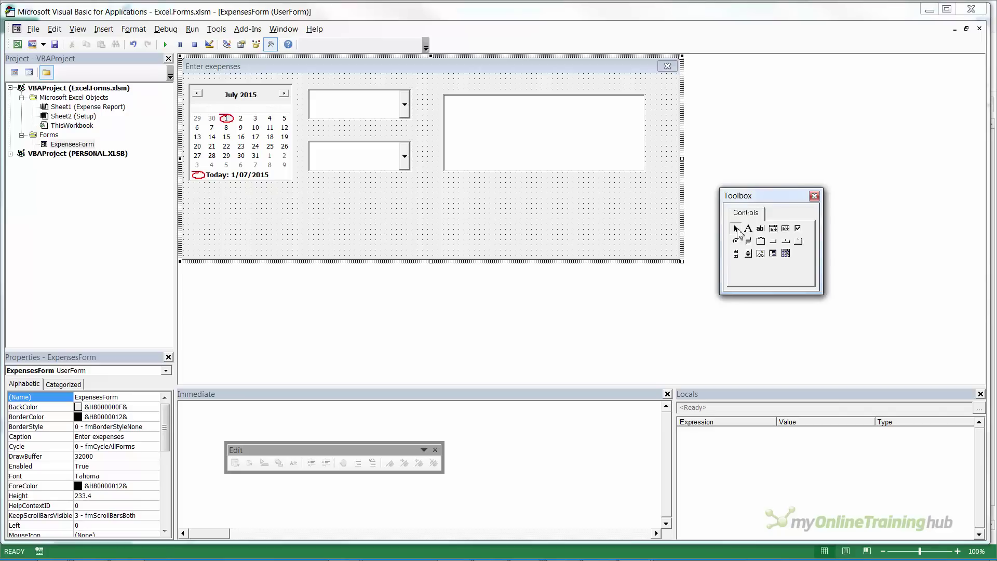
Draw a row of five small text boxes across the form, below the calendar and the large text box
{"action": "left_click", "coordinate": [761, 231]}
{"action": "left_click_drag", "start_coordinate": [193, 208], "coordinate": [359, 226]}
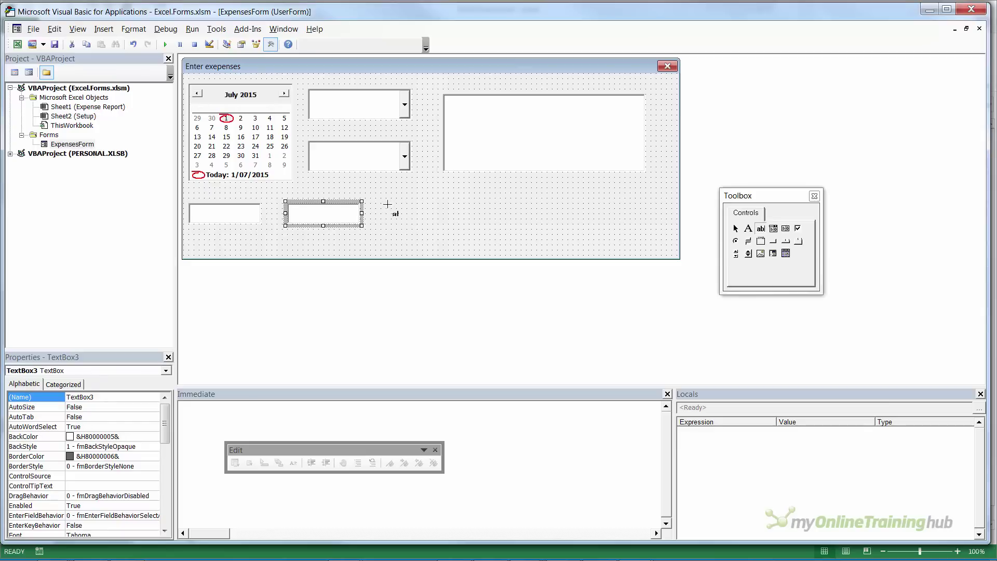
{"action": "left_click_drag", "start_coordinate": [387, 203], "coordinate": [651, 228]}
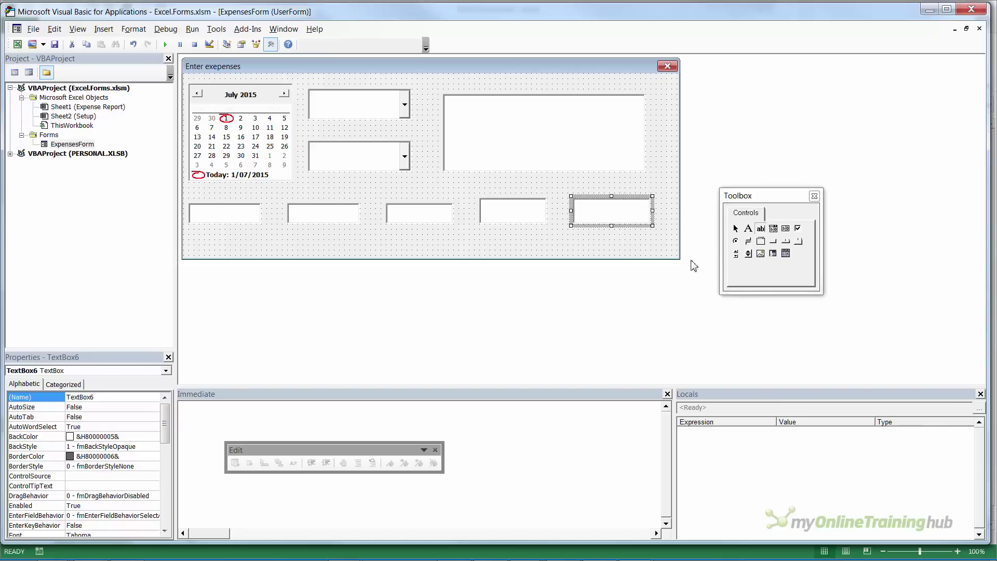
Draw two option buttons side by side below the row of small text boxes
{"action": "left_click", "coordinate": [736, 241]}
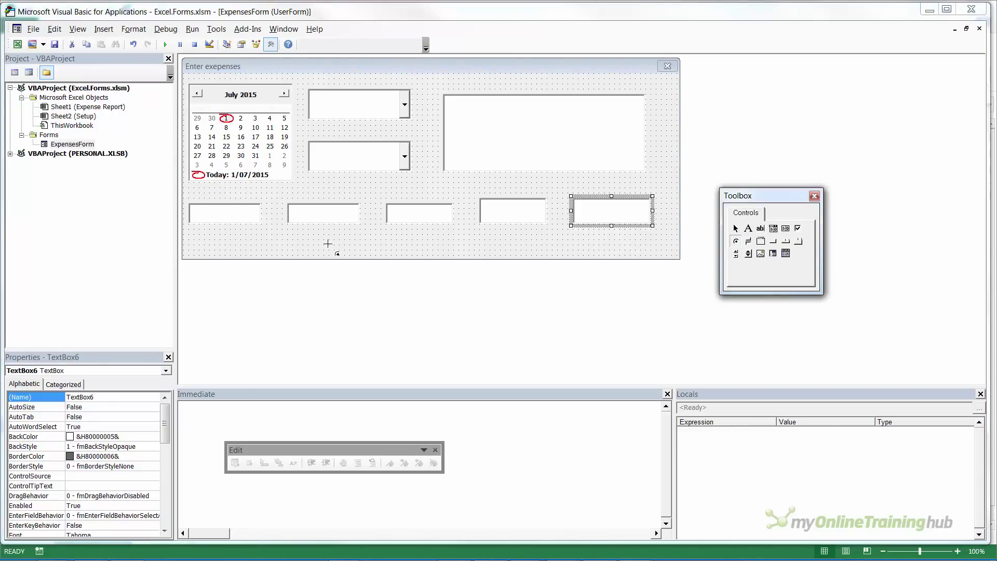
{"action": "left_click_drag", "start_coordinate": [319, 243], "coordinate": [449, 256]}
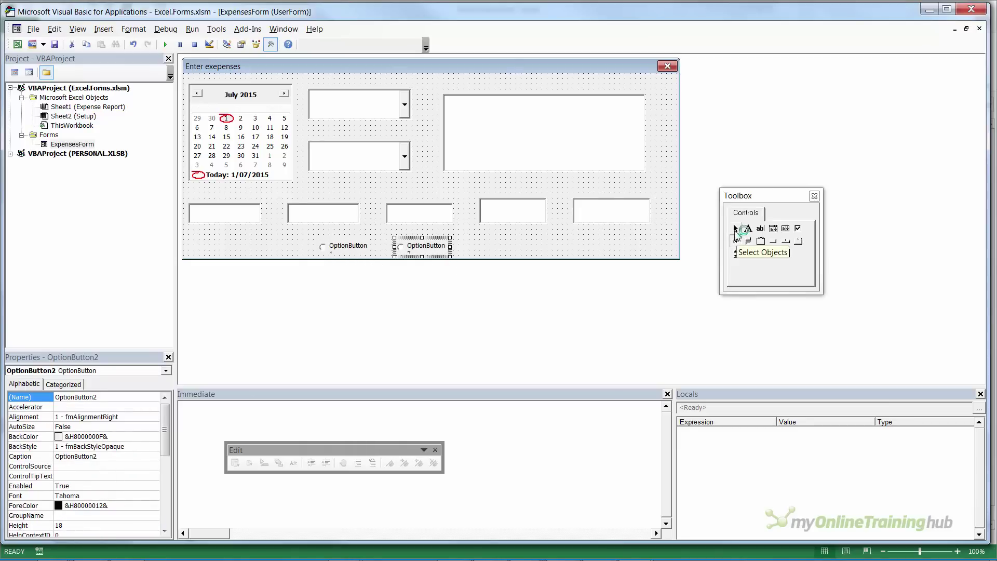
Extend the form downward to a height of about 295, leaving room below the option buttons
{"action": "left_click", "coordinate": [736, 230]}
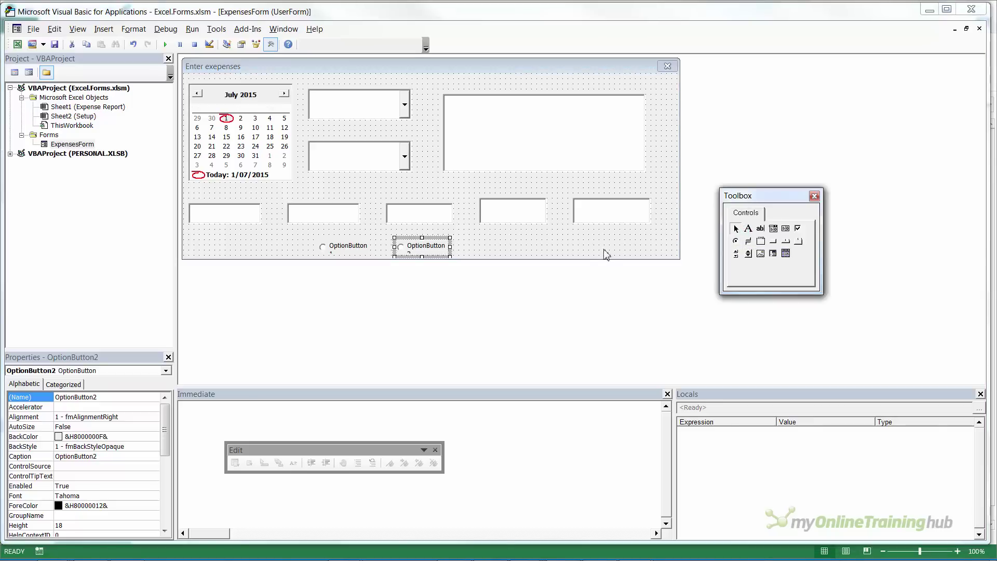
{"action": "left_click", "coordinate": [556, 257]}
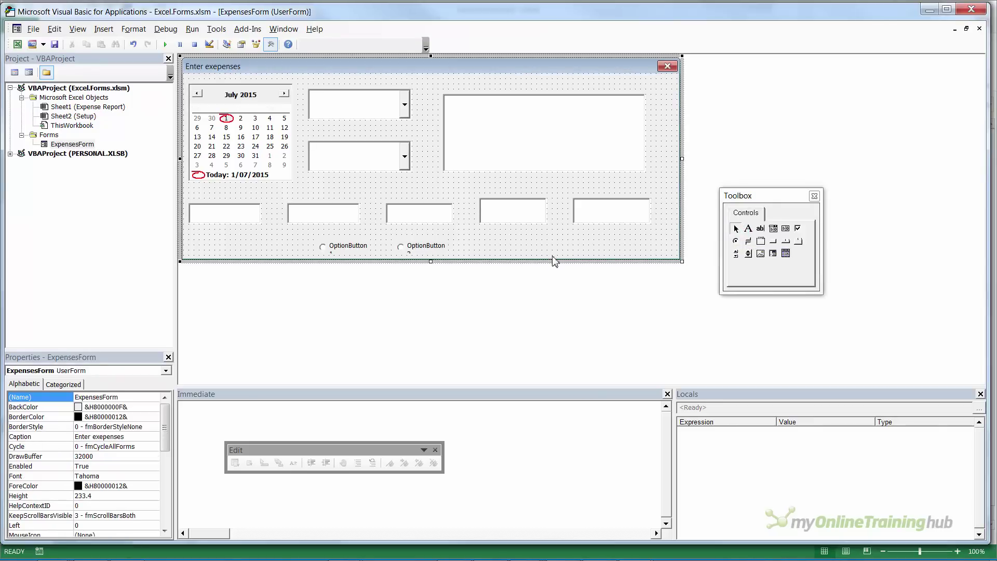
{"action": "left_click_drag", "start_coordinate": [430, 261], "coordinate": [432, 314]}
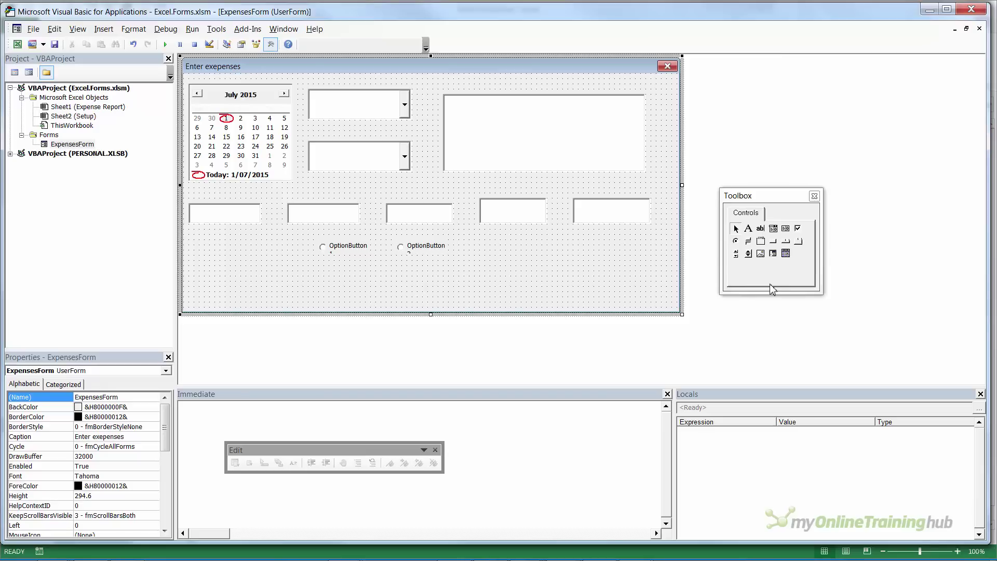
Draw three command buttons in a row along the form's lower edge, below the option buttons
{"action": "left_click", "coordinate": [774, 241]}
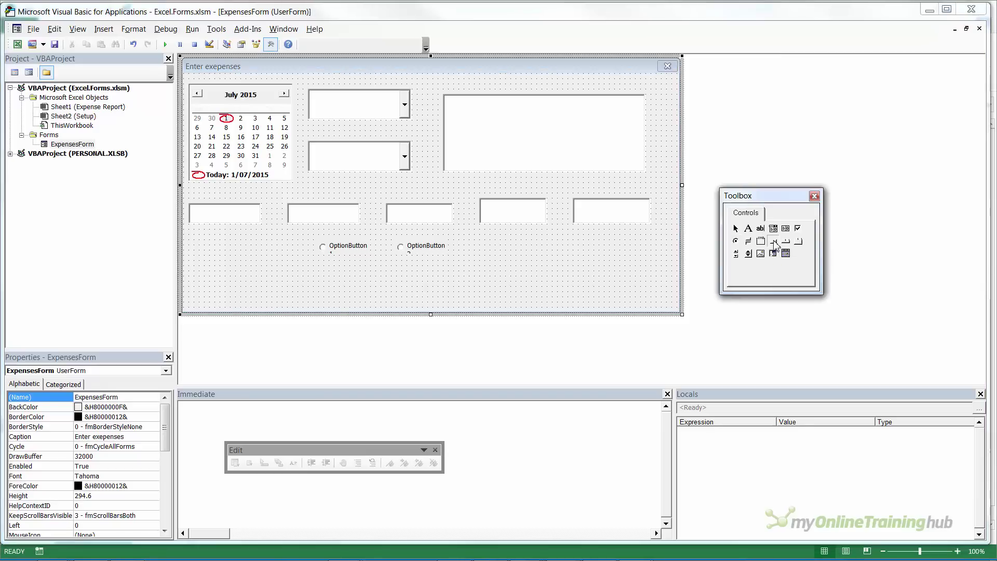
{"action": "left_click_drag", "start_coordinate": [381, 277], "coordinate": [459, 303]}
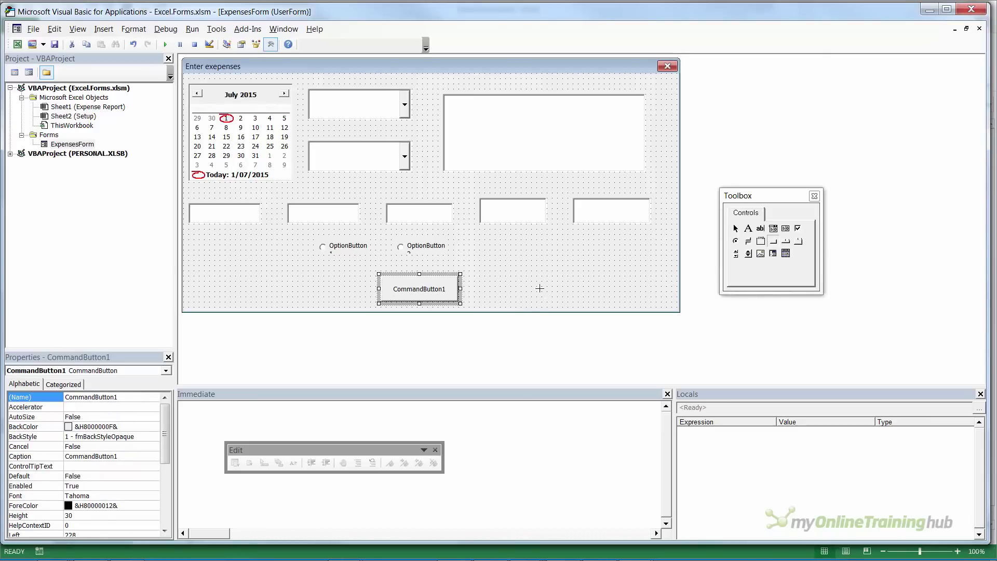
{"action": "left_click_drag", "start_coordinate": [513, 274], "coordinate": [668, 303]}
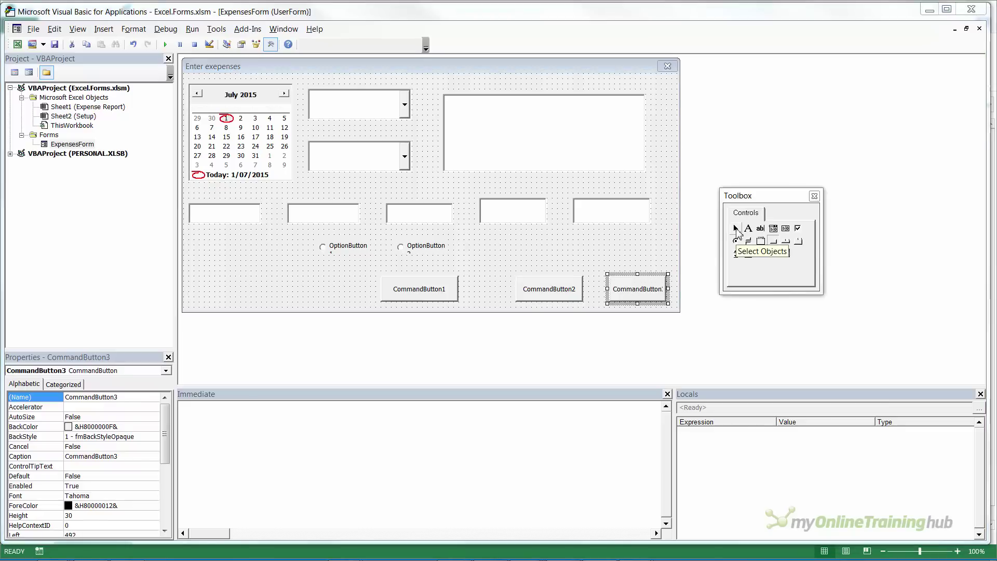
{"action": "left_click", "coordinate": [736, 229]}
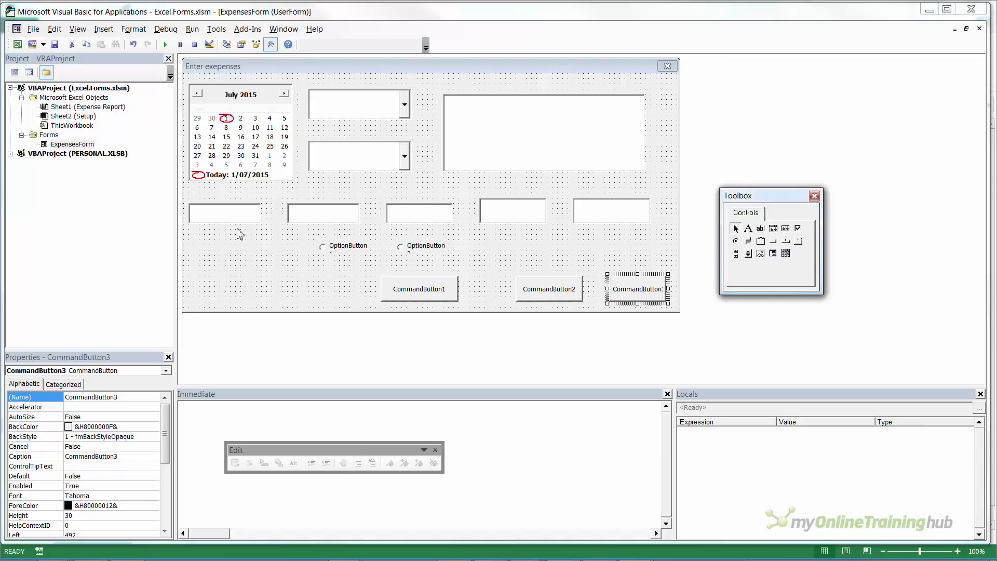
Draw a label above each of the two combo boxes
{"action": "left_click", "coordinate": [749, 230]}
{"action": "left_click_drag", "start_coordinate": [310, 77], "coordinate": [404, 89]}
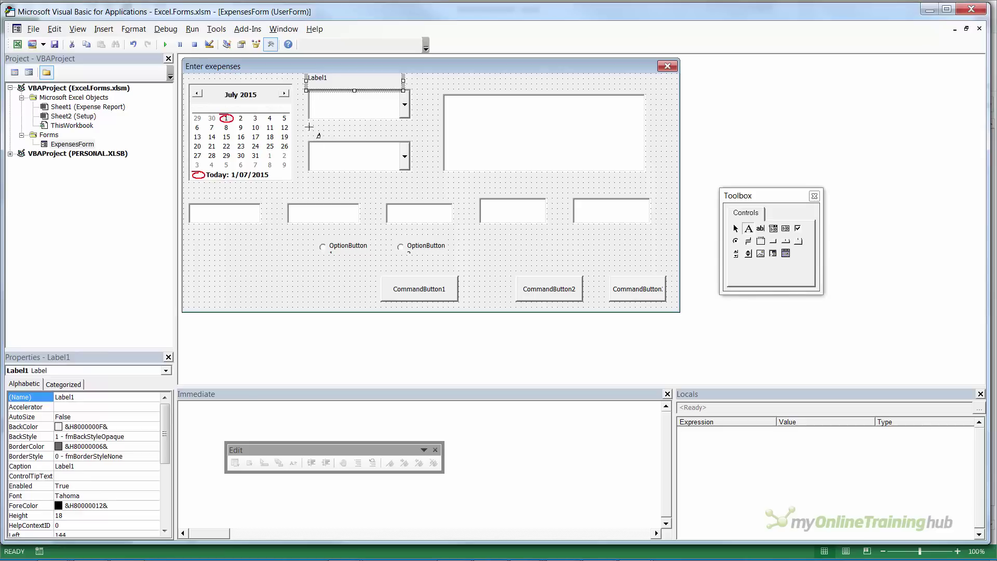
{"action": "left_click_drag", "start_coordinate": [331, 138], "coordinate": [398, 141]}
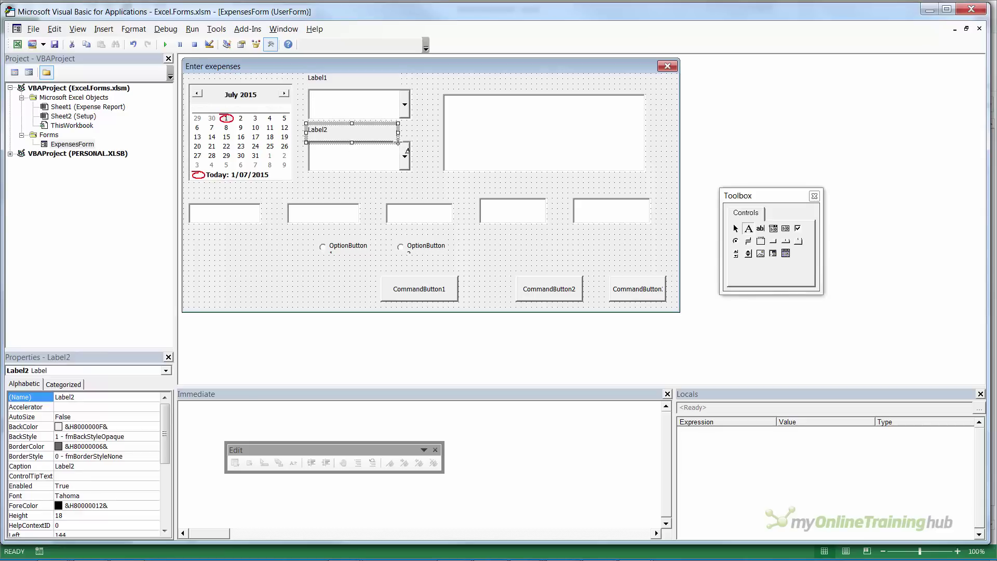
Correct the spelling of the form's caption to "Enter expenses"
{"action": "left_click", "coordinate": [274, 72]}
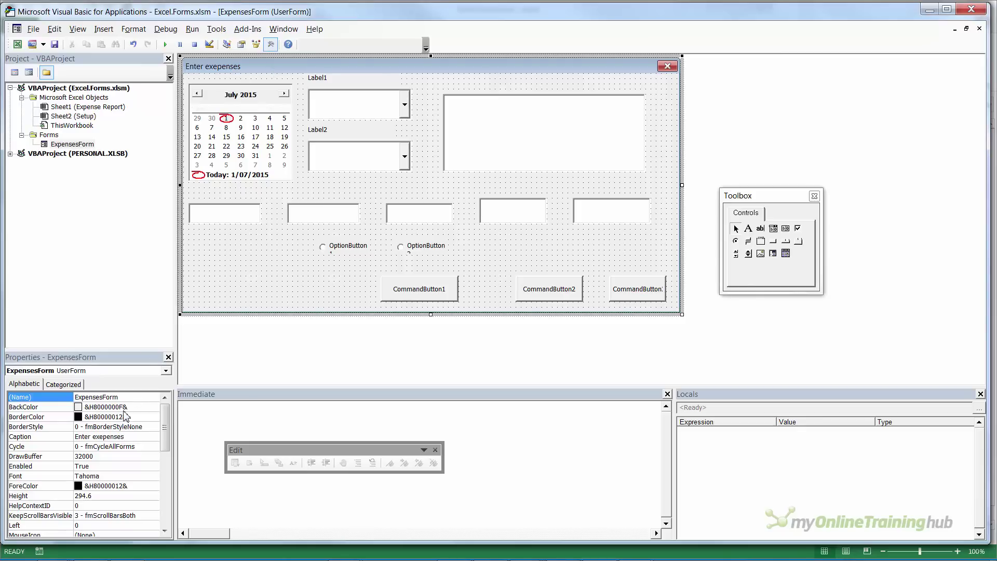
{"action": "left_click", "coordinate": [128, 436]}
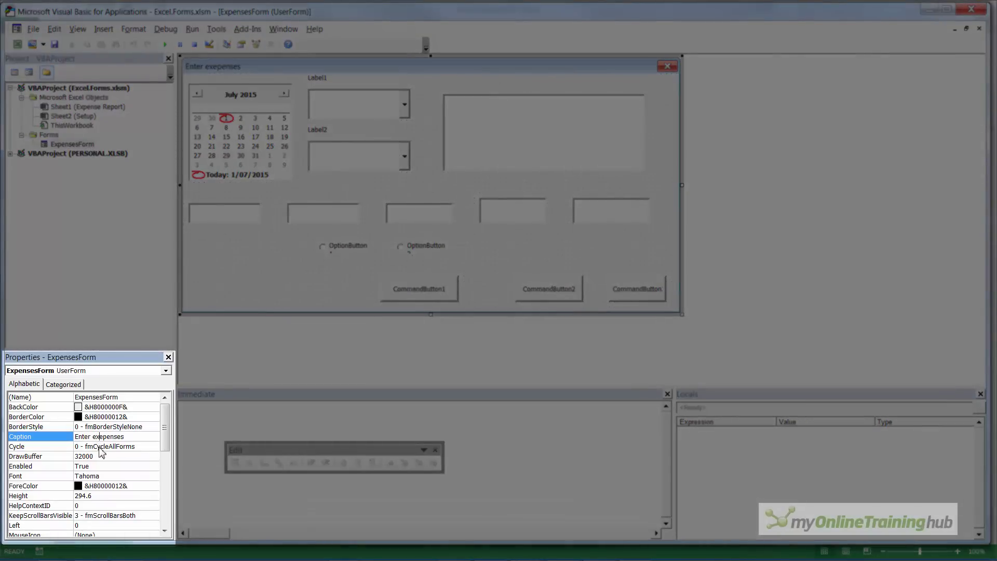
{"action": "key", "text": "BackSpace"}
{"action": "key", "text": "Tab"}
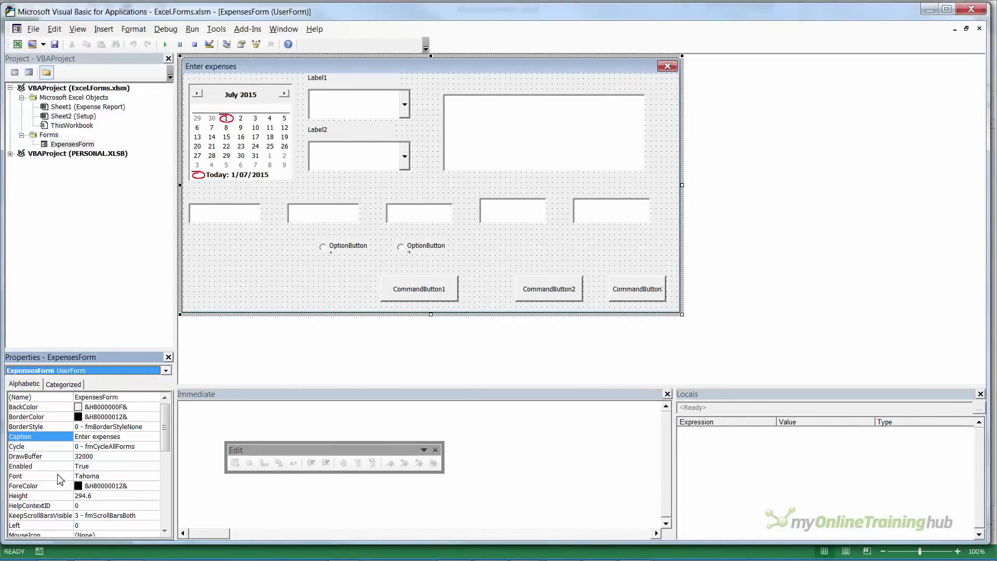
Set the form's default font to Tahoma Regular, size 11
{"action": "left_click", "coordinate": [155, 476]}
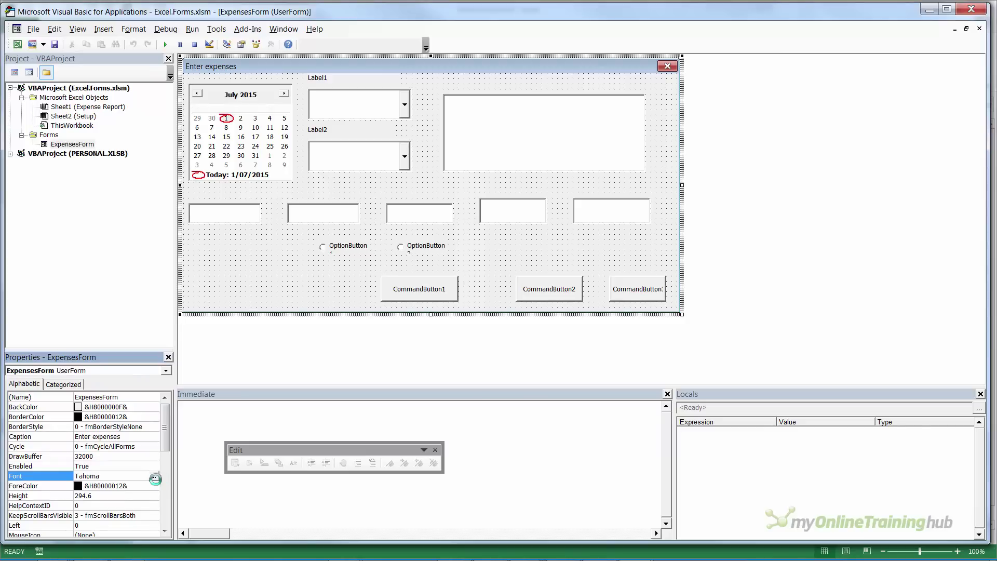
{"action": "left_click", "coordinate": [155, 479]}
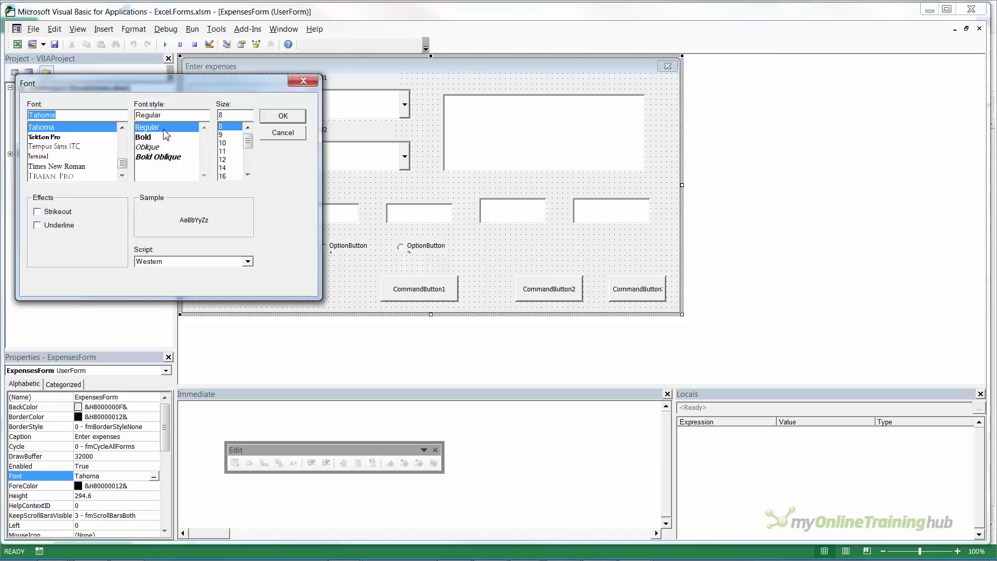
{"action": "left_click", "coordinate": [226, 151]}
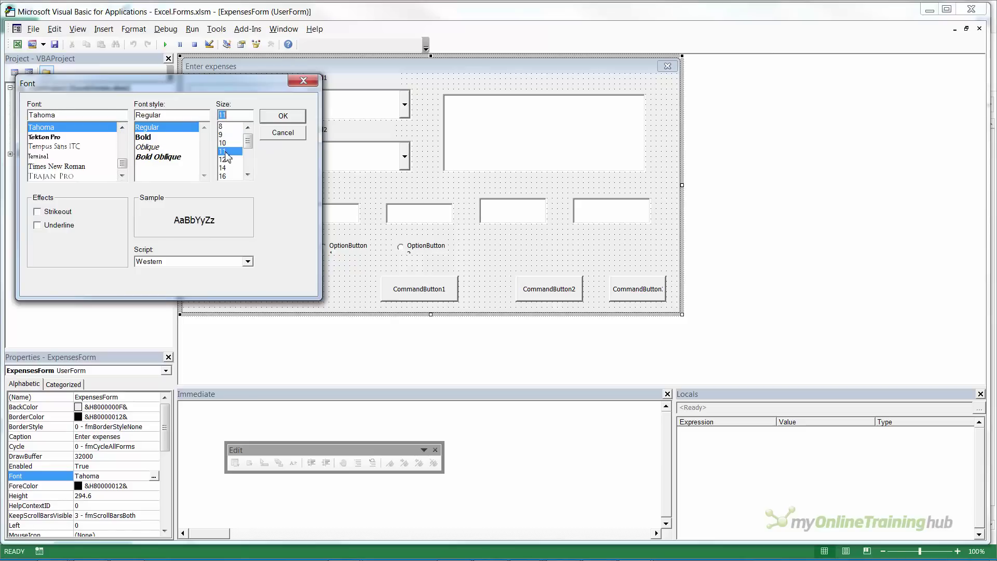
{"action": "left_click", "coordinate": [282, 117]}
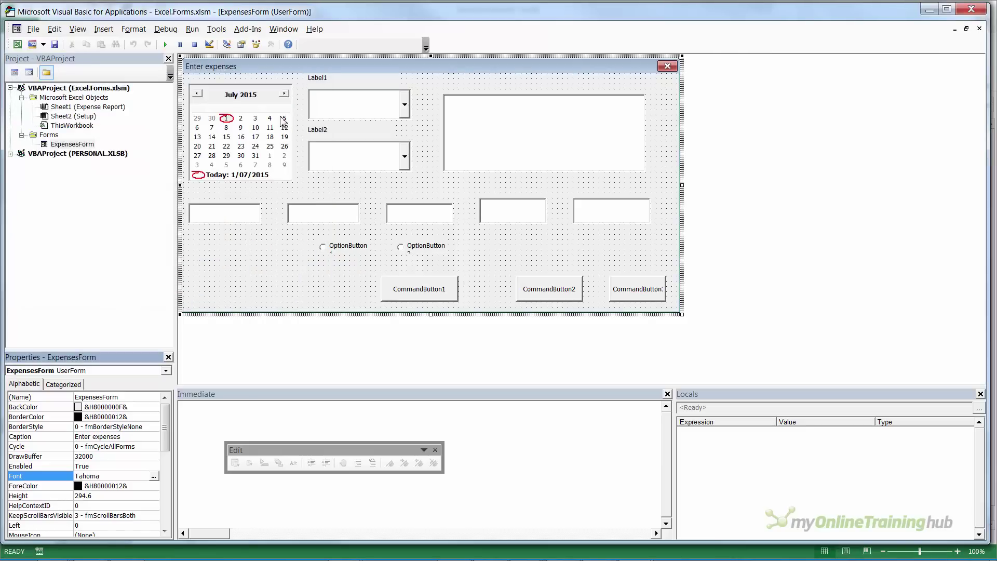
Draw a trial label in the empty lower-left area of the form to test the new default font
{"action": "left_click", "coordinate": [427, 78]}
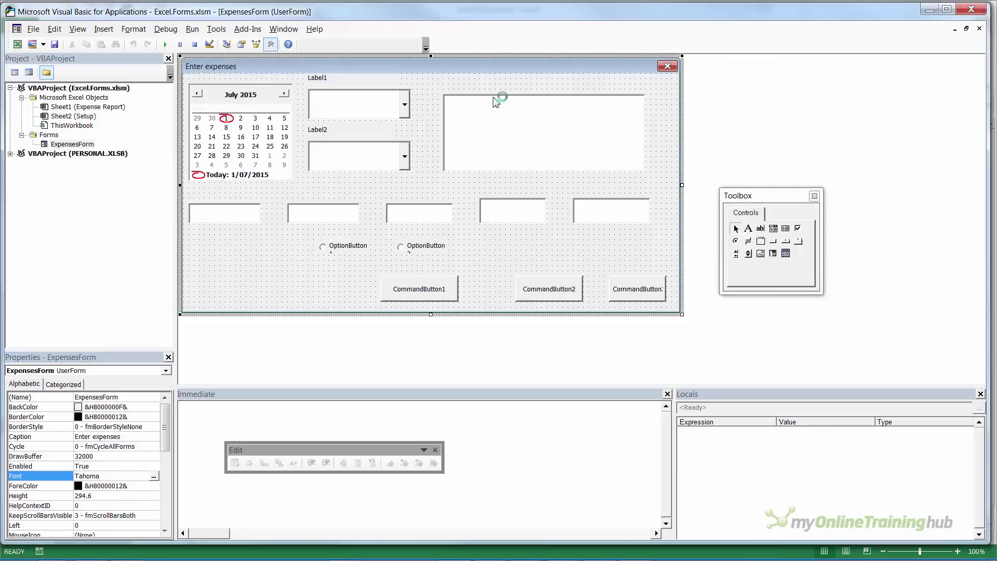
{"action": "left_click", "coordinate": [748, 228]}
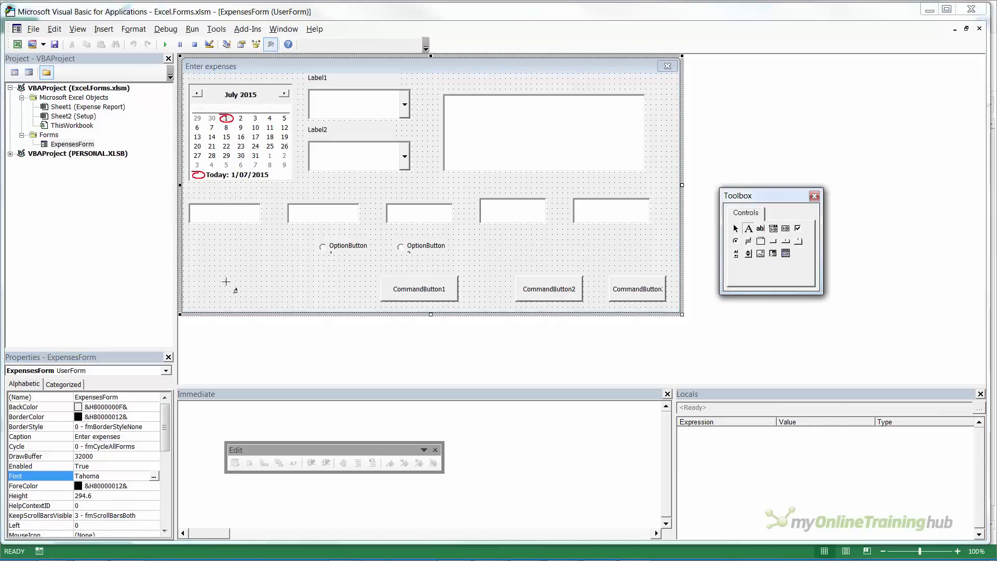
{"action": "left_click_drag", "start_coordinate": [202, 258], "coordinate": [285, 283]}
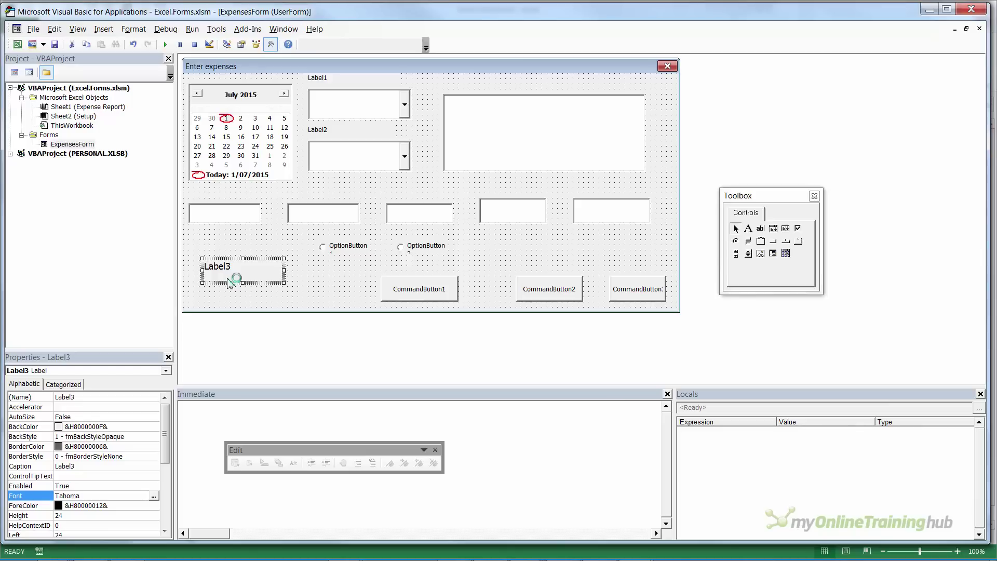
Set the font size of the two labels above the combo boxes to 11
{"action": "left_click", "coordinate": [318, 79]}
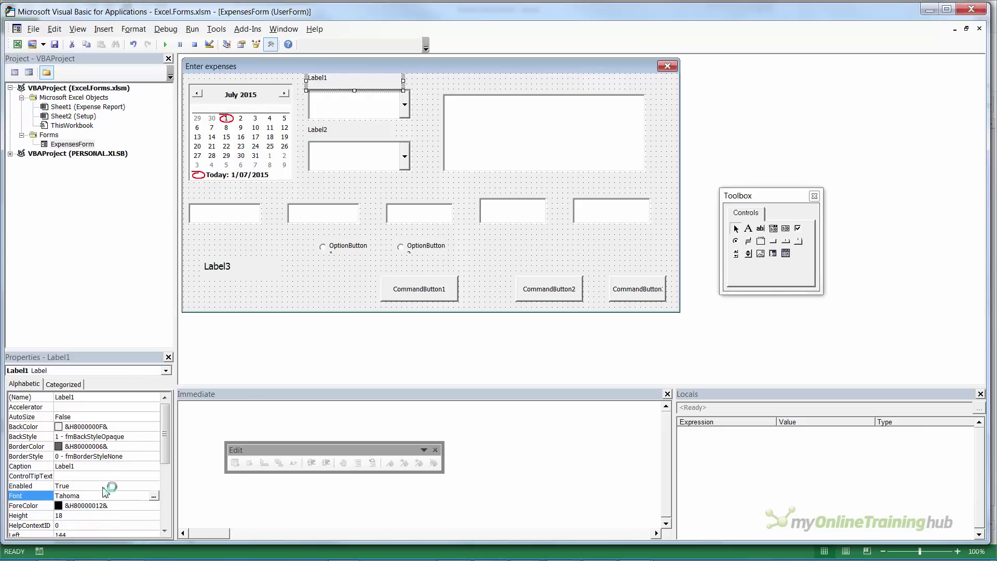
{"action": "left_click", "coordinate": [153, 495]}
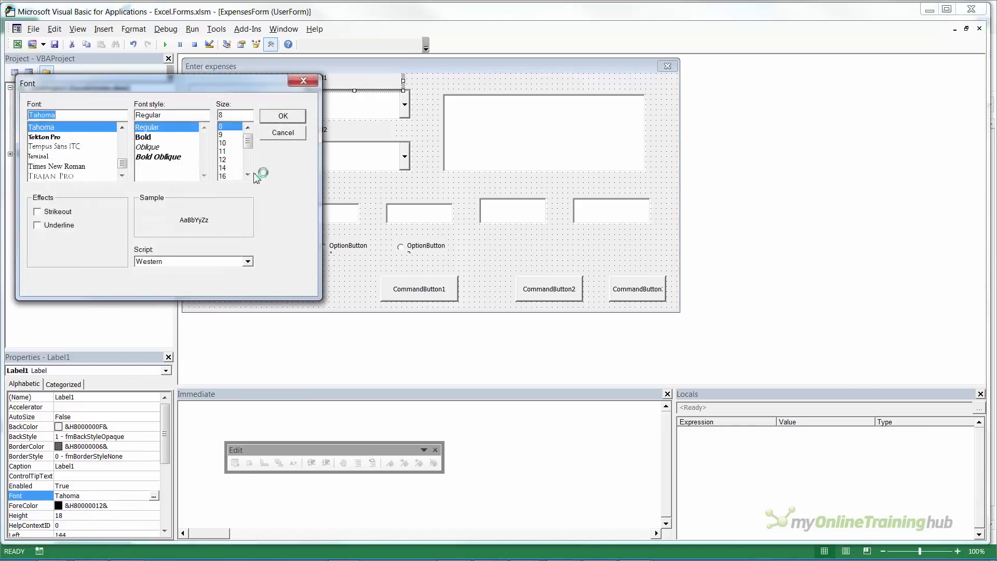
{"action": "left_click", "coordinate": [222, 159]}
{"action": "left_click", "coordinate": [283, 116]}
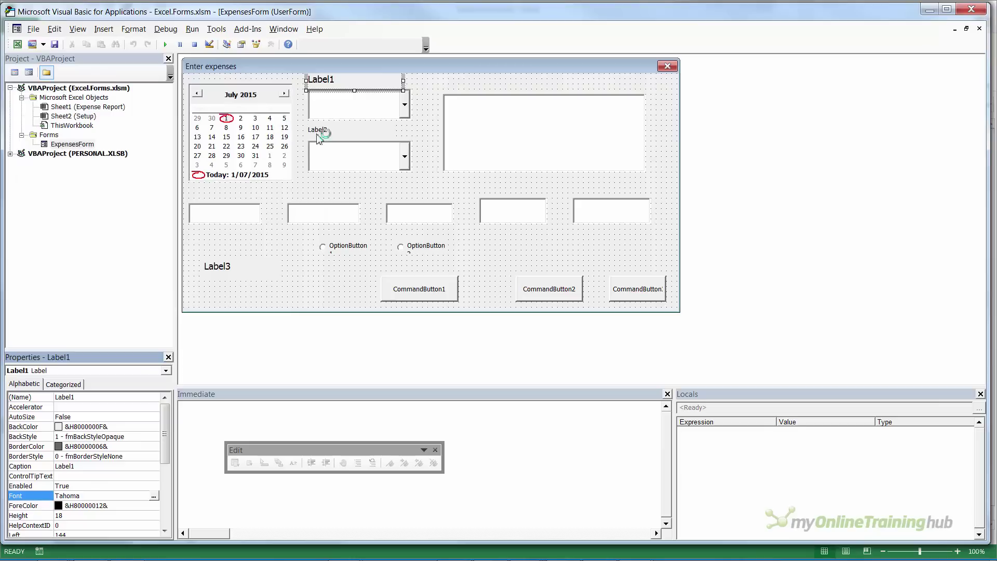
{"action": "left_click", "coordinate": [320, 135]}
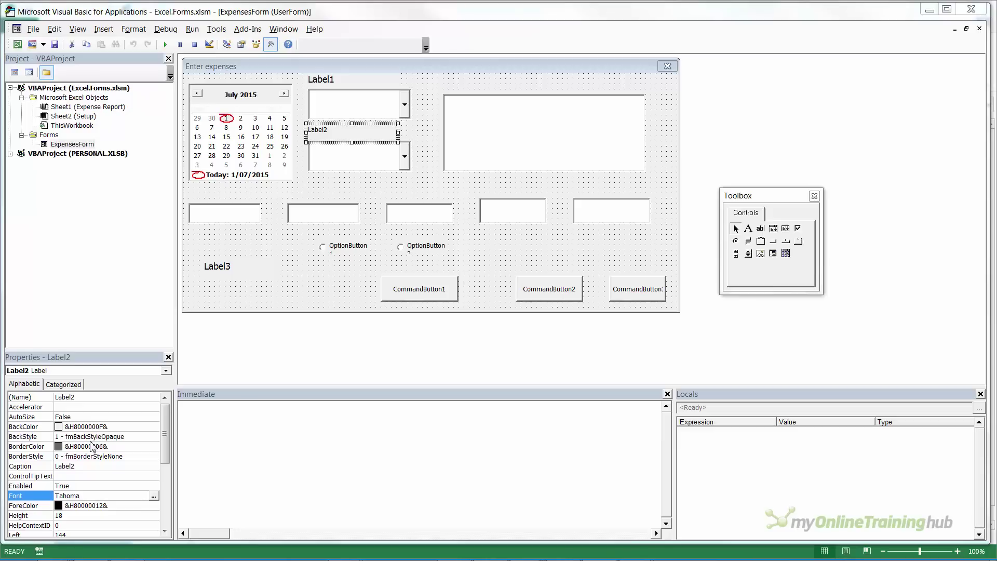
{"action": "left_click", "coordinate": [153, 497]}
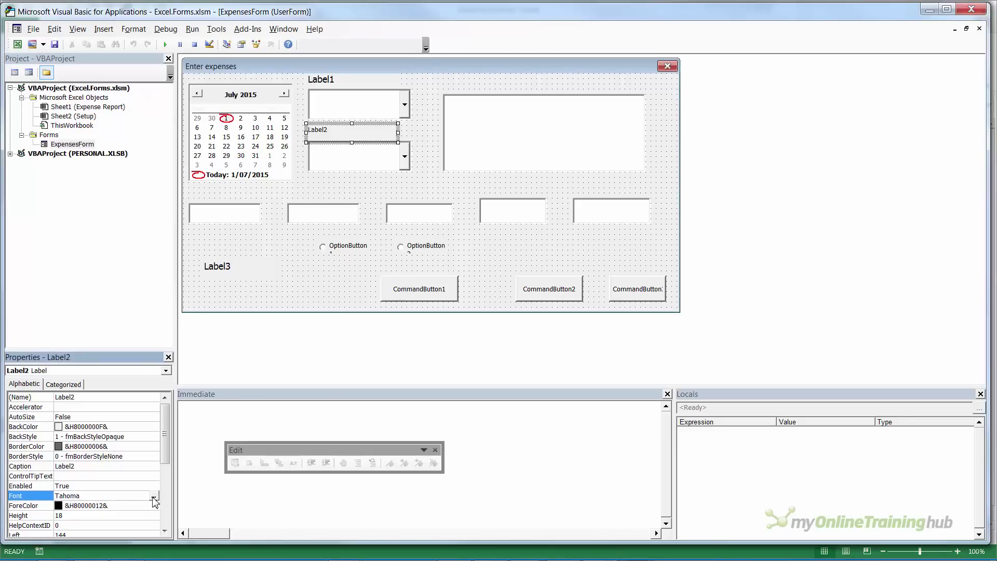
{"action": "left_click", "coordinate": [153, 497]}
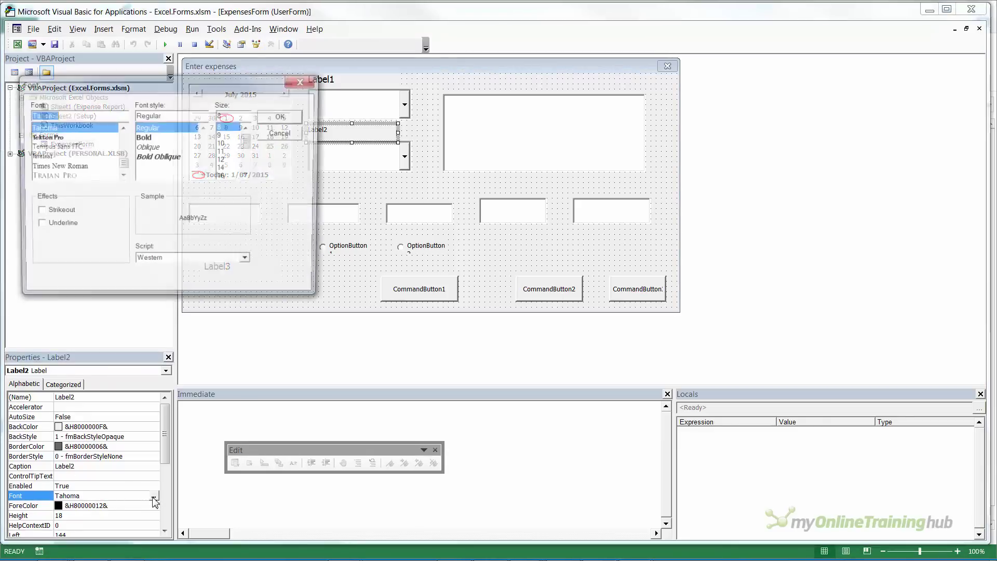
{"action": "left_click", "coordinate": [227, 151]}
{"action": "left_click", "coordinate": [283, 115]}
Delete the trial label from the form's lower-left area
{"action": "left_click", "coordinate": [270, 300]}
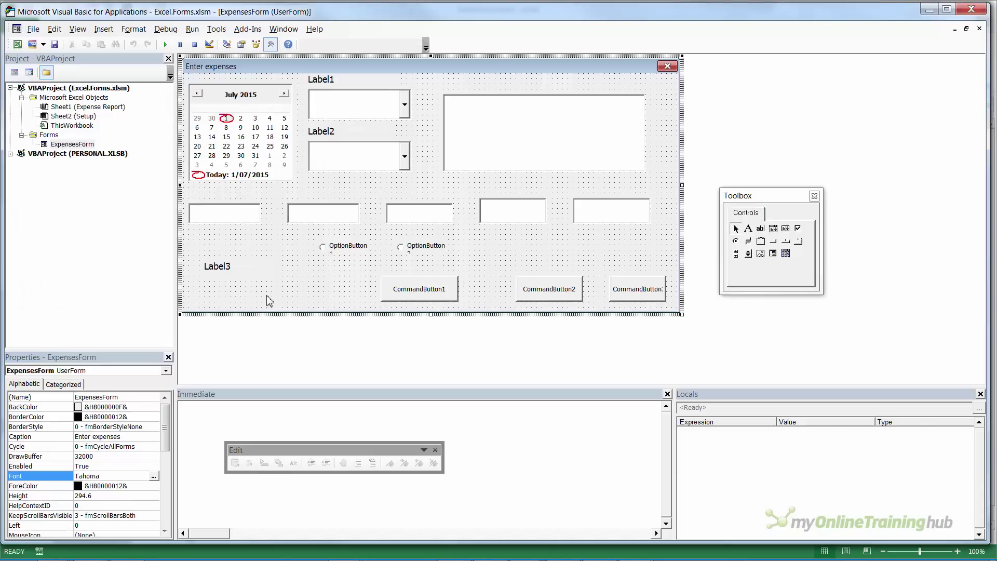
{"action": "left_click", "coordinate": [221, 279]}
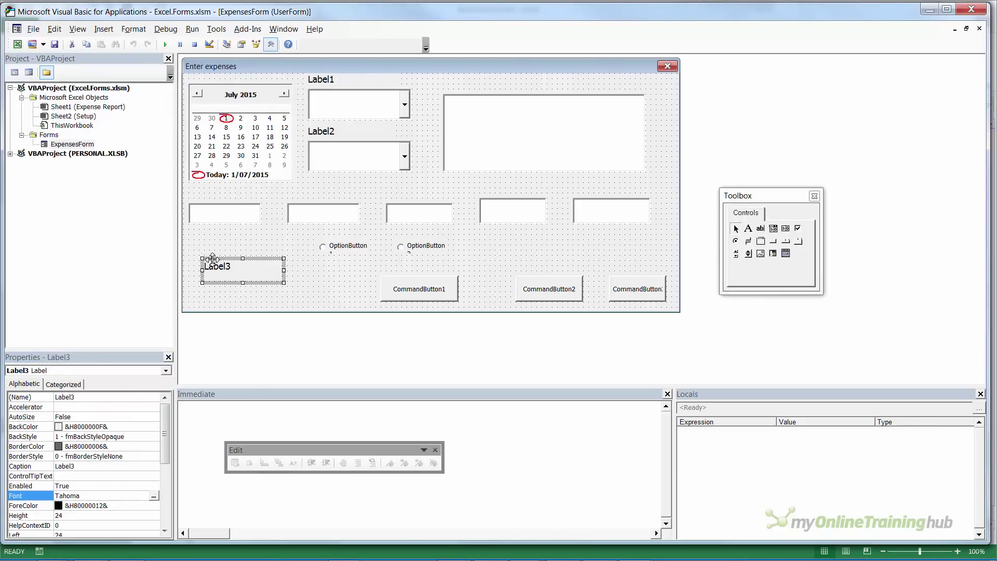
{"action": "key", "text": "Delete"}
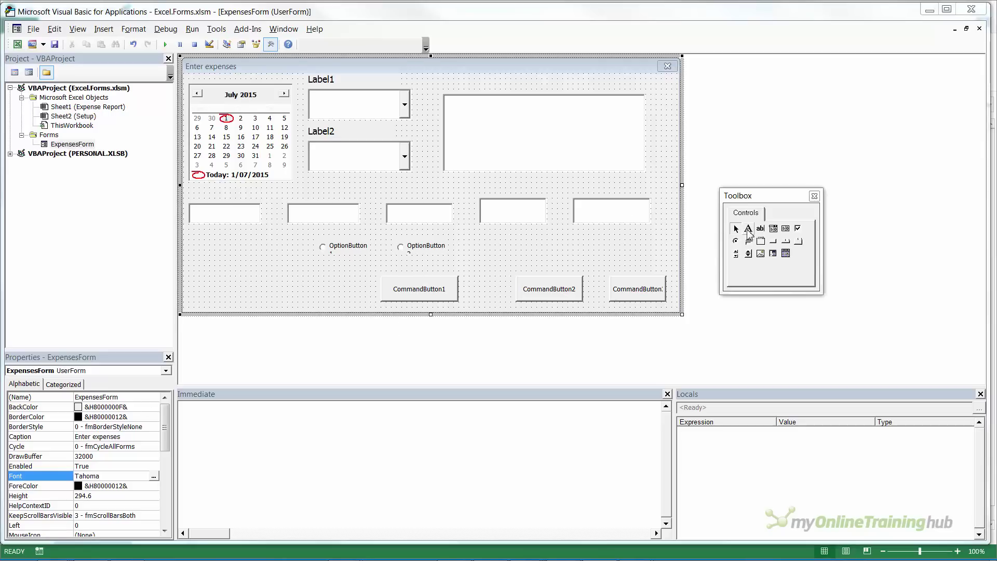
Draw a label above the large text box and one above each of the five small text boxes
{"action": "left_click", "coordinate": [748, 228]}
{"action": "left_click_drag", "start_coordinate": [443, 75], "coordinate": [534, 95]}
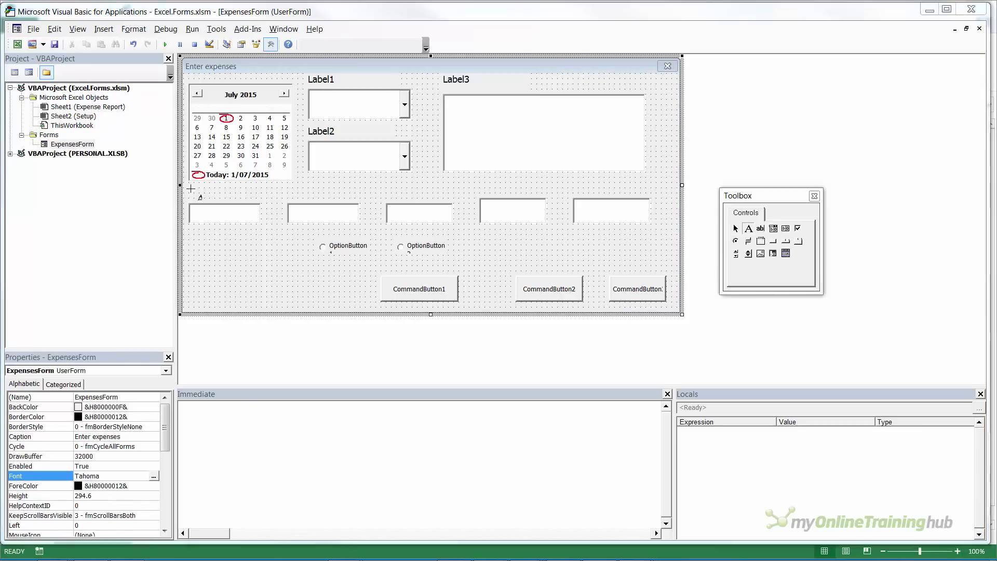
{"action": "left_click_drag", "start_coordinate": [190, 185], "coordinate": [647, 200]}
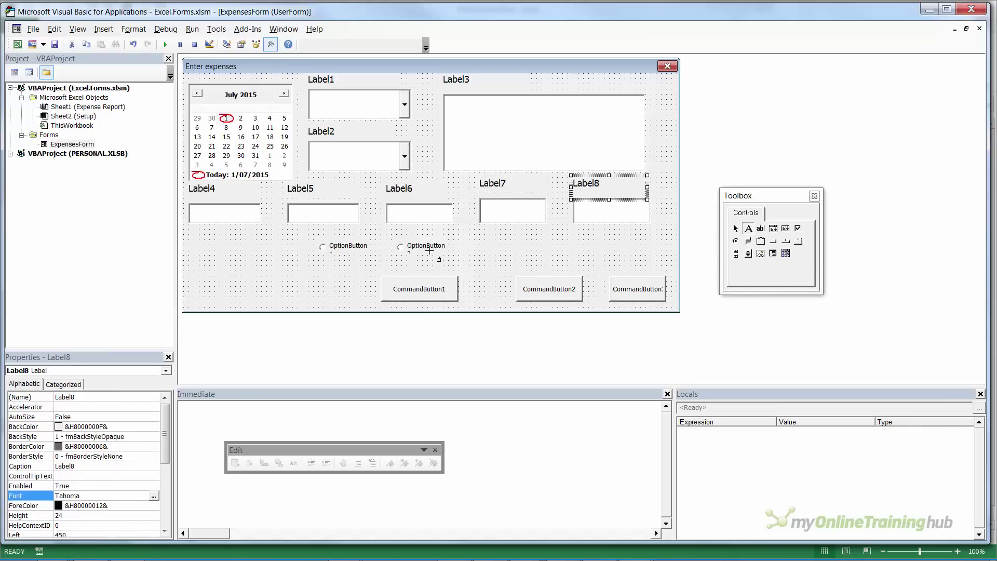
{"action": "left_click", "coordinate": [735, 230]}
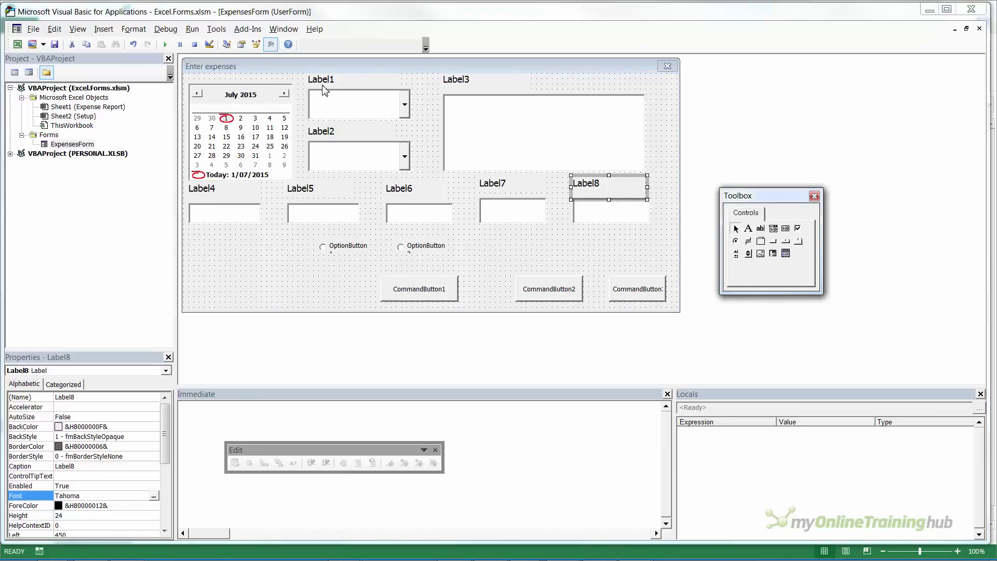
Set the caption of the label above the upper combo box to "Staff Name"
{"action": "left_click", "coordinate": [325, 87]}
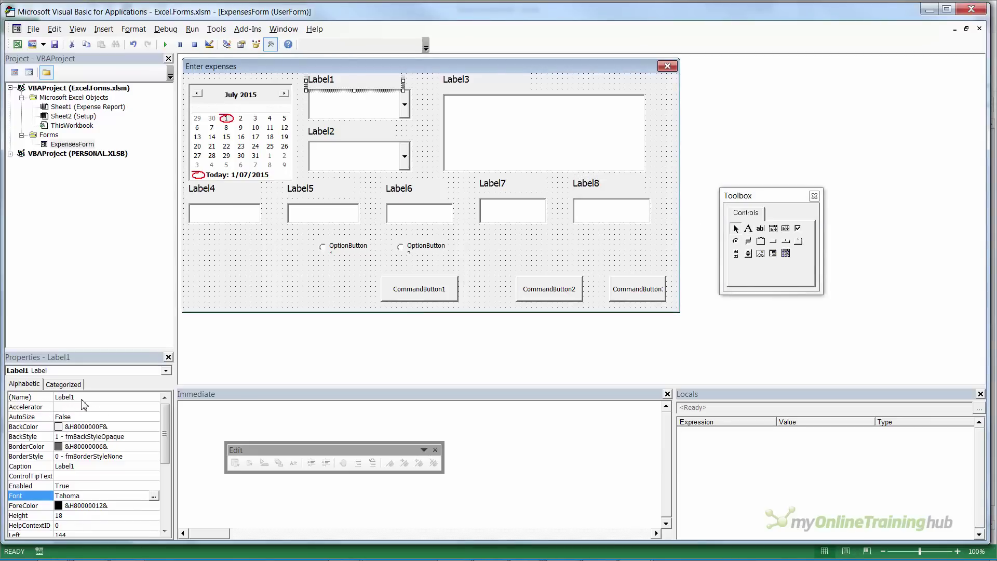
{"action": "left_click", "coordinate": [88, 465]}
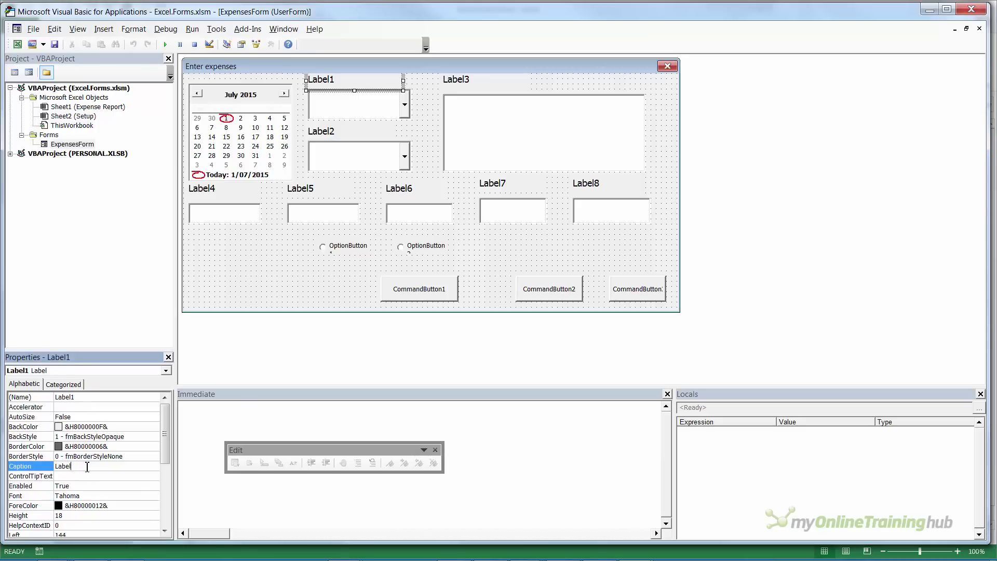
{"action": "key", "text": "BackSpace"}
{"action": "key", "text": "BackSpace"}
{"action": "key", "text": "BackSpace"}
{"action": "key", "text": "BackSpace"}
{"action": "key", "text": "BackSpace"}
{"action": "type", "text": "Staff Name"}
{"action": "key", "text": "Return"}
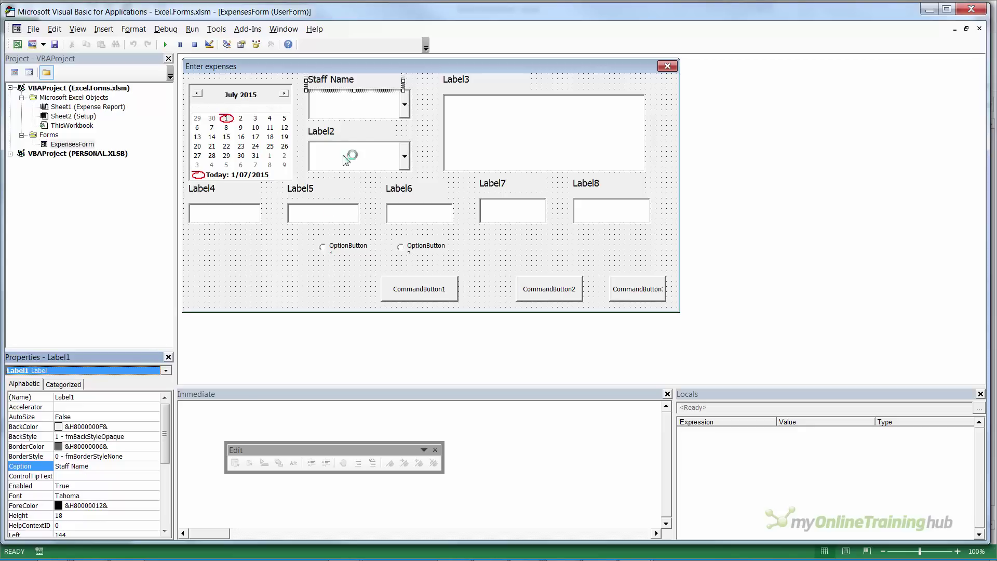
Set the caption of the label above the lower combo box to "Client Name"
{"action": "left_click", "coordinate": [330, 131]}
{"action": "left_click", "coordinate": [96, 466]}
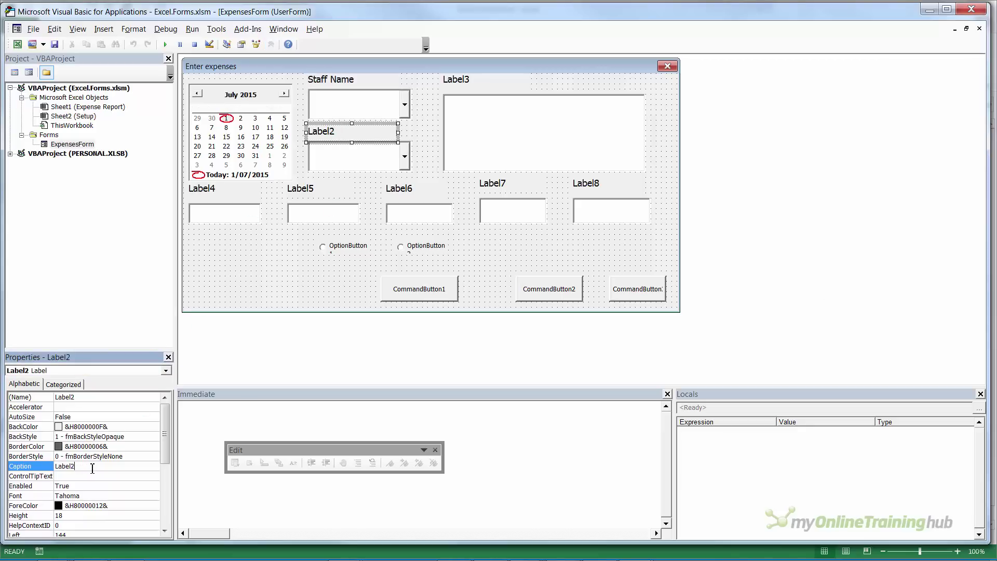
{"action": "key", "text": "BackSpace"}
{"action": "key", "text": "BackSpace"}
{"action": "key", "text": "BackSpace"}
{"action": "key", "text": "BackSpace"}
{"action": "key", "text": "BackSpace"}
{"action": "key", "text": "BackSpace"}
{"action": "type", "text": "Client Nam"}
{"action": "key", "text": "Return"}
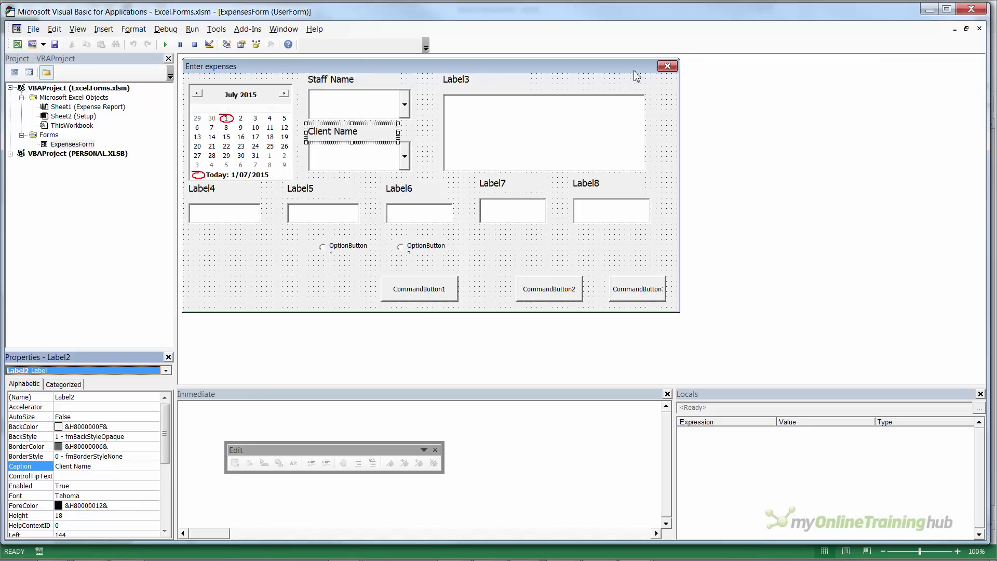
{"action": "left_click", "coordinate": [460, 83]}
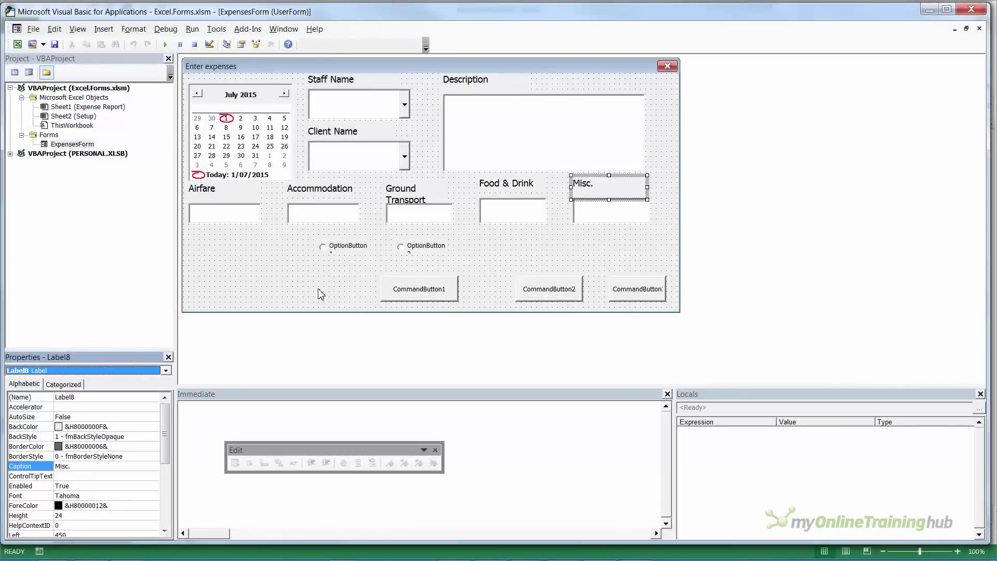
Name the first command button, CommandButton1, EnterExpenses
{"action": "left_click", "coordinate": [322, 294]}
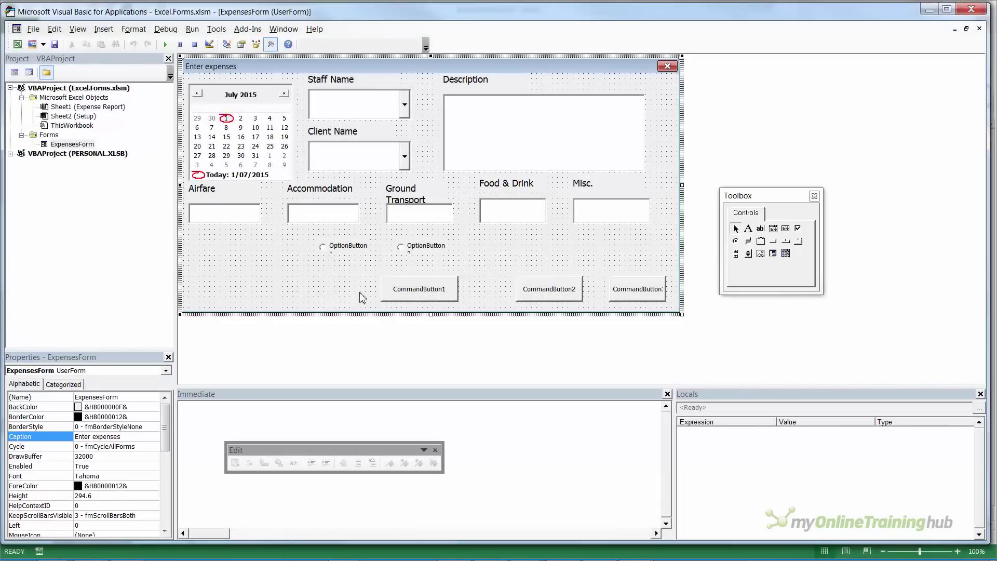
{"action": "left_click", "coordinate": [411, 296]}
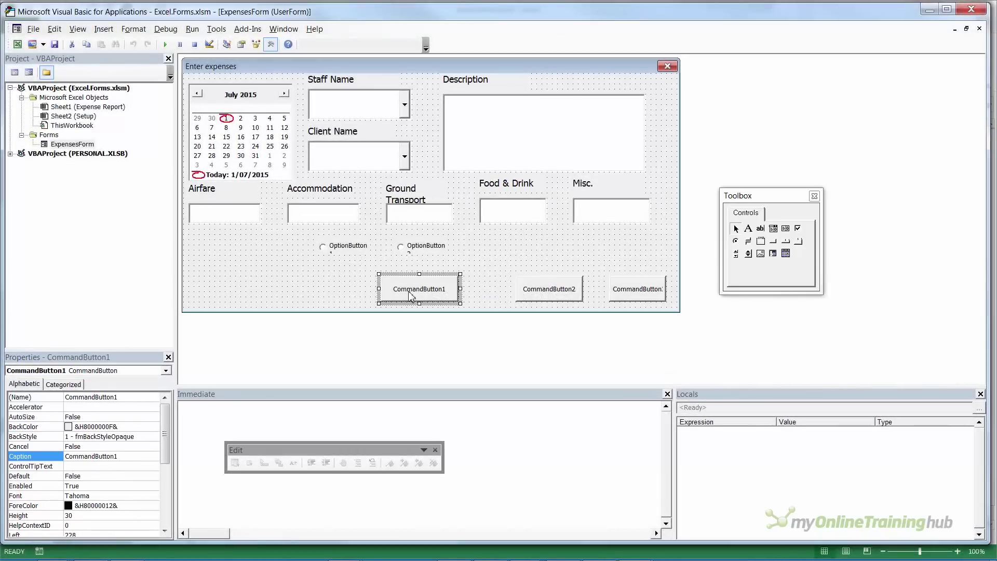
{"action": "left_click", "coordinate": [129, 397]}
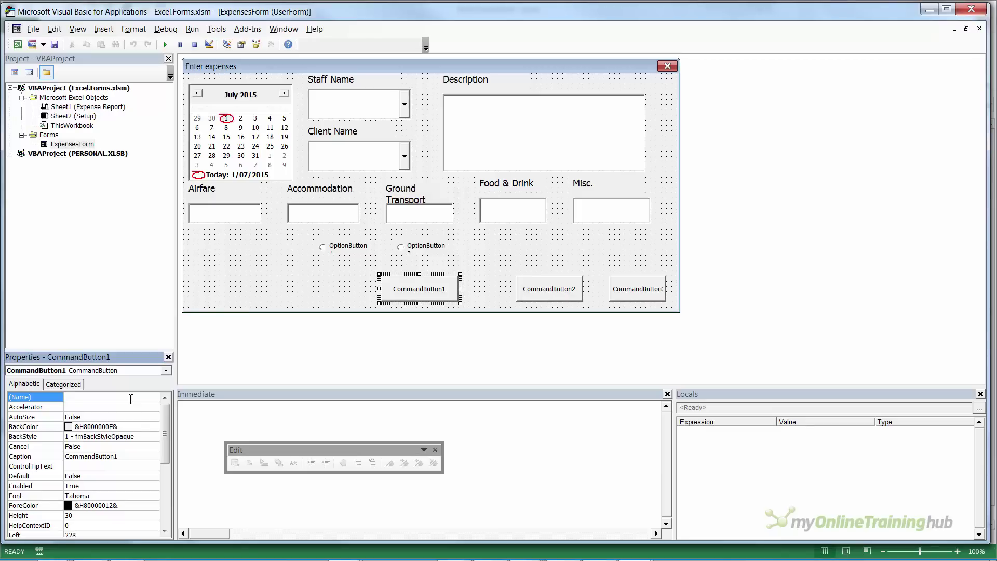
{"action": "type", "text": "EnterExpenses"}
{"action": "key", "text": "Return"}
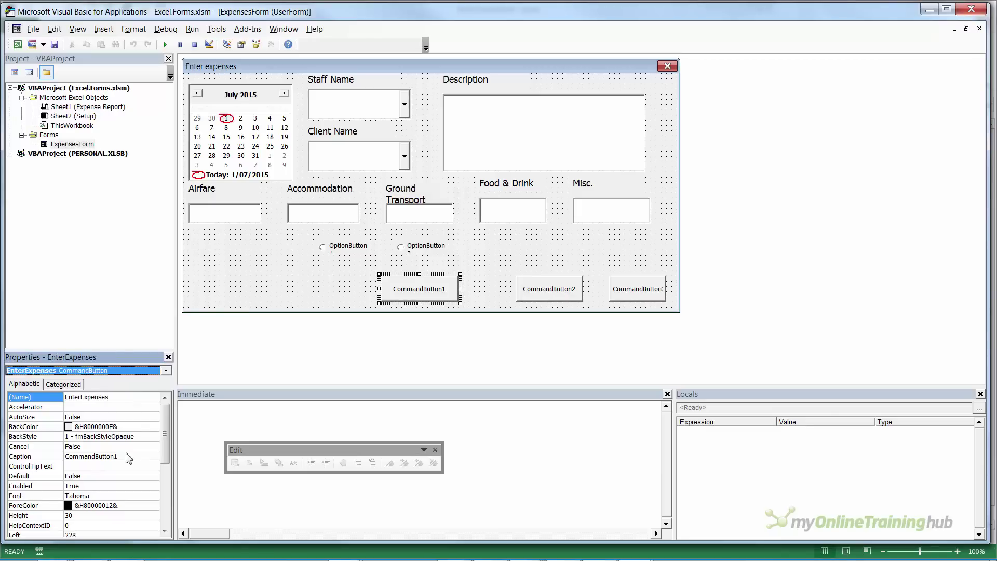
Set the caption of the EnterExpenses command button to "Enter Expenses"
{"action": "left_click", "coordinate": [130, 455]}
{"action": "key", "text": "BackSpace"}
{"action": "key", "text": "BackSpace"}
{"action": "key", "text": "BackSpace"}
{"action": "key", "text": "BackSpace"}
{"action": "key", "text": "BackSpace"}
{"action": "key", "text": "BackSpace"}
{"action": "key", "text": "BackSpace"}
{"action": "key", "text": "BackSpace"}
{"action": "key", "text": "BackSpace"}
{"action": "key", "text": "BackSpace"}
{"action": "key", "text": "BackSpace"}
{"action": "key", "text": "BackSpace"}
{"action": "key", "text": "BackSpace"}
{"action": "key", "text": "BackSpace"}
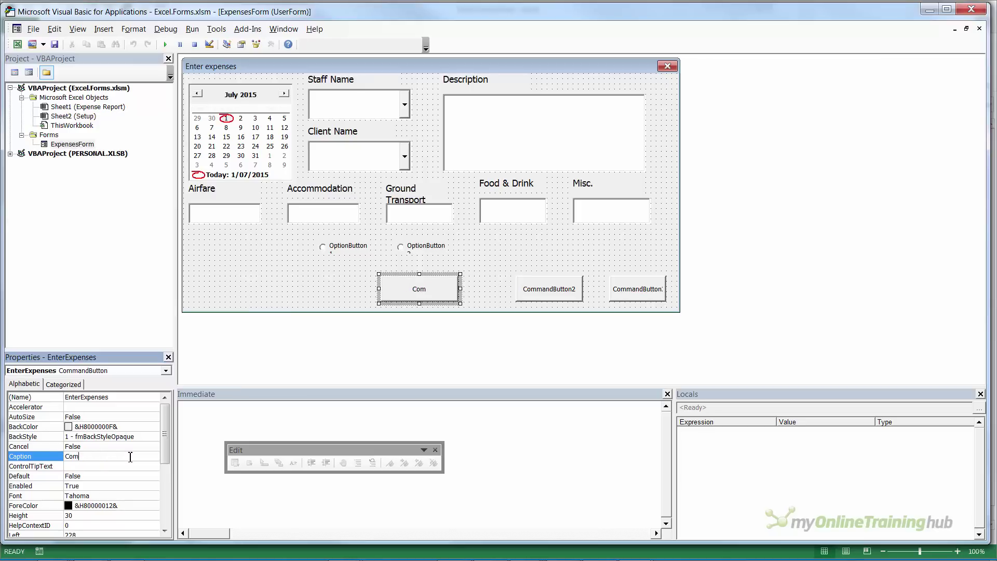
{"action": "type", "text": "Enter Expenses"}
{"action": "key", "text": "Tab"}
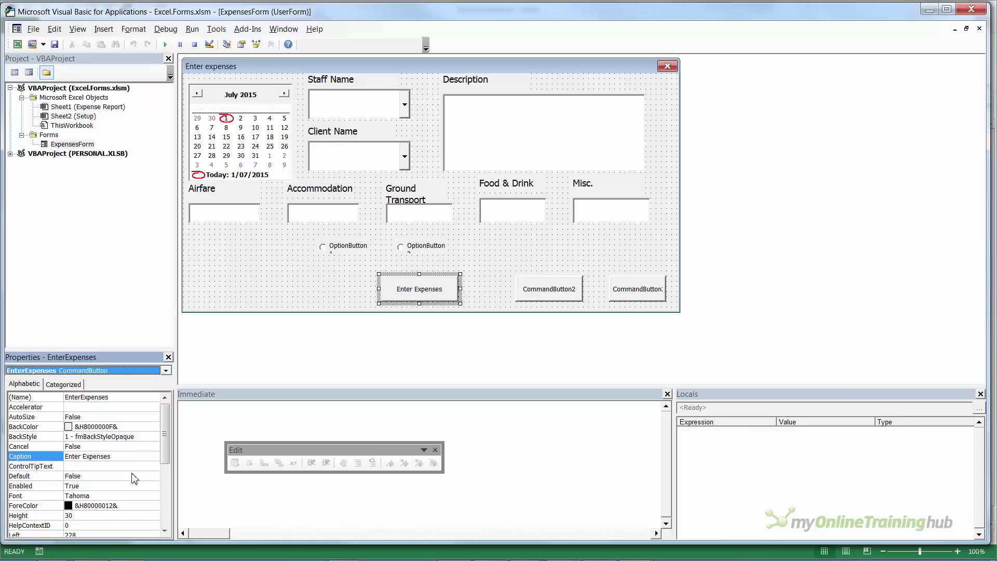
Set the font size of the Enter Expenses button to 11
{"action": "left_click", "coordinate": [136, 496]}
{"action": "left_click", "coordinate": [154, 498]}
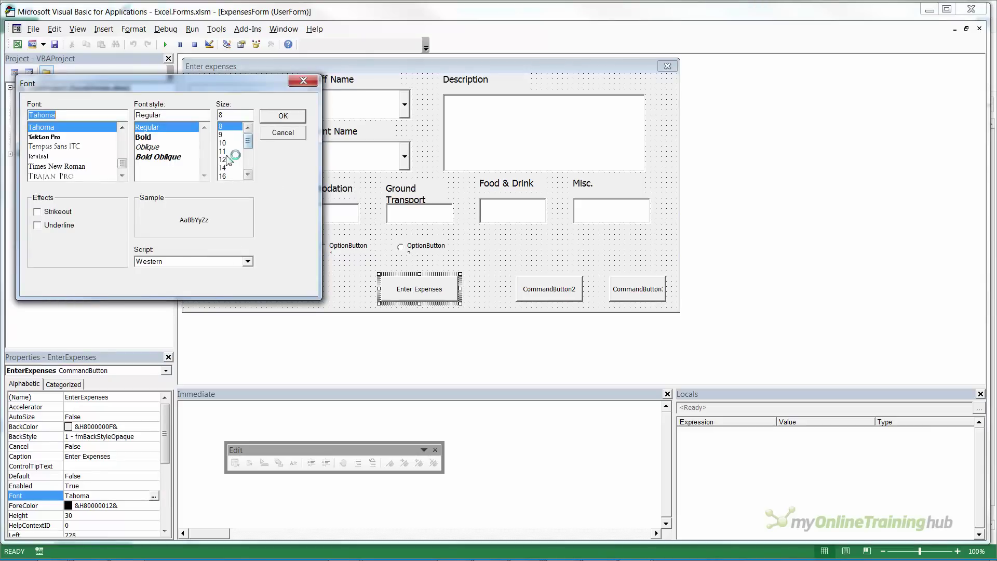
{"action": "left_click", "coordinate": [227, 152]}
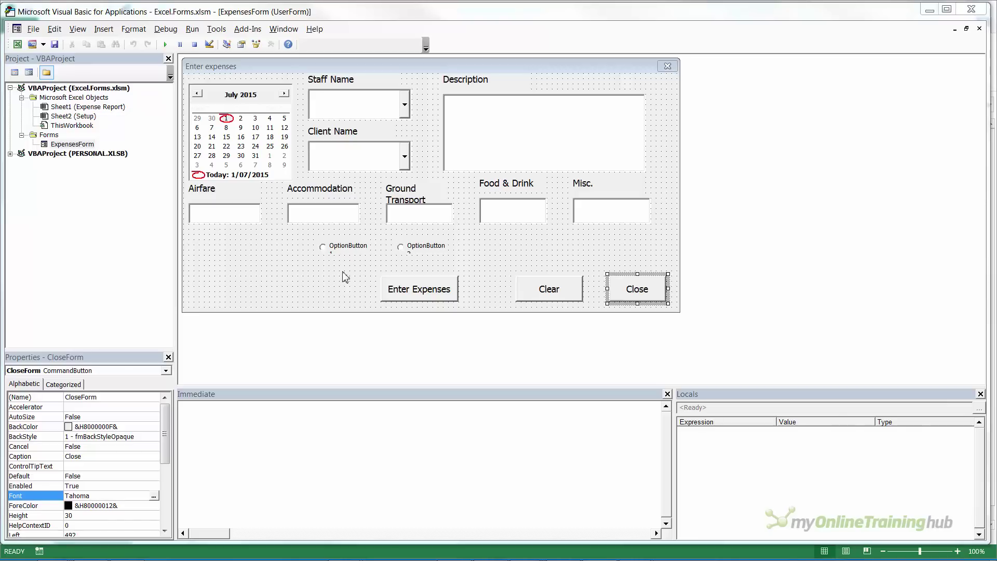
Name the first option button, OptionButton1, ReceiptsYes
{"action": "left_click", "coordinate": [343, 246]}
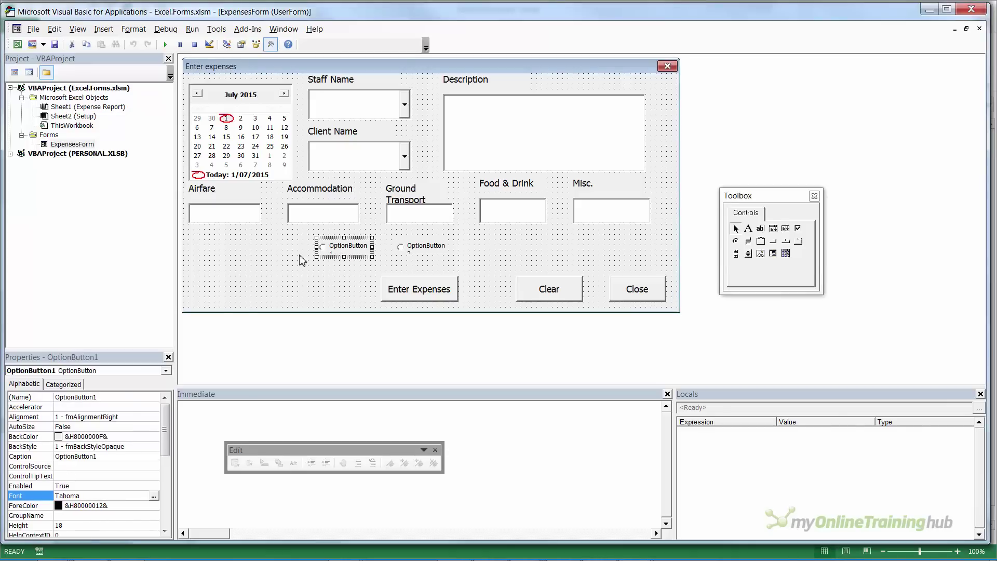
{"action": "left_click", "coordinate": [110, 397]}
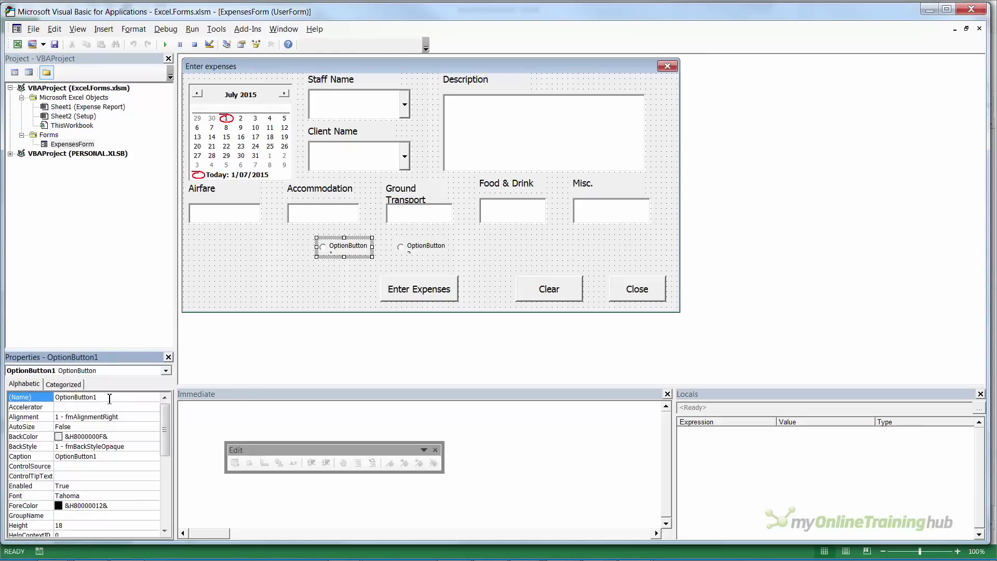
{"action": "key", "text": "BackSpace"}
{"action": "key", "text": "BackSpace"}
{"action": "key", "text": "BackSpace"}
{"action": "key", "text": "BackSpace"}
{"action": "key", "text": "BackSpace"}
{"action": "key", "text": "BackSpace"}
{"action": "key", "text": "BackSpace"}
{"action": "key", "text": "BackSpace"}
{"action": "key", "text": "BackSpace"}
{"action": "key", "text": "BackSpace"}
{"action": "key", "text": "BackSpace"}
{"action": "key", "text": "BackSpace"}
{"action": "key", "text": "BackSpace"}
{"action": "type", "text": "ReceiptsYes"}
Set the caption of the ReceiptsYes option button to "Yes"
{"action": "left_click", "coordinate": [109, 457]}
{"action": "key", "text": "BackSpace"}
{"action": "key", "text": "BackSpace"}
{"action": "key", "text": "BackSpace"}
{"action": "key", "text": "BackSpace"}
{"action": "key", "text": "BackSpace"}
{"action": "key", "text": "BackSpace"}
{"action": "key", "text": "BackSpace"}
{"action": "key", "text": "BackSpace"}
{"action": "key", "text": "BackSpace"}
{"action": "key", "text": "BackSpace"}
{"action": "key", "text": "BackSpace"}
{"action": "key", "text": "BackSpace"}
{"action": "key", "text": "BackSpace"}
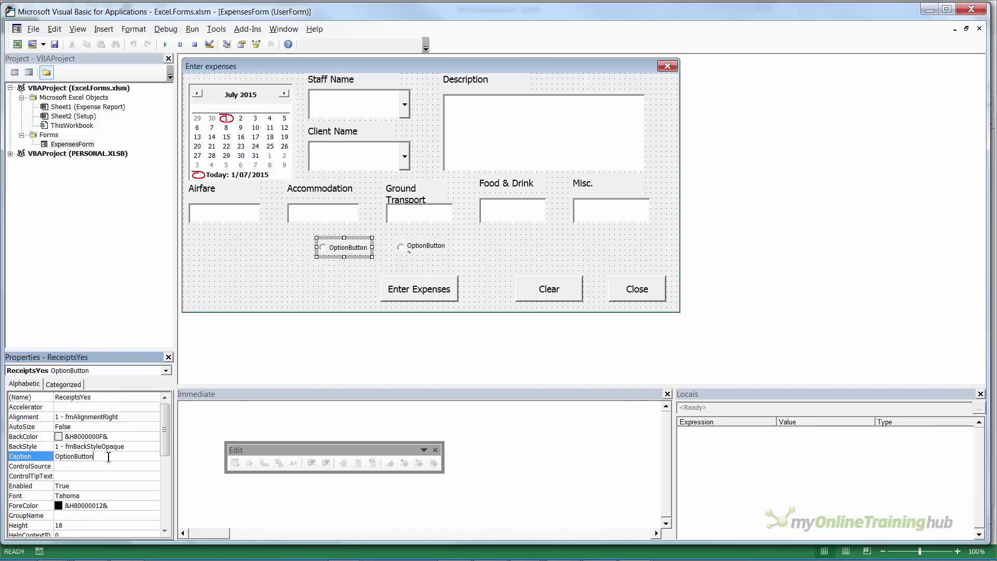
{"action": "type", "text": "yes"}
{"action": "key", "text": "Delete"}
{"action": "type", "text": "Yes"}
{"action": "key", "text": "Tab"}
Name the second option button, OptionButton2, ReceiptsNo
{"action": "left_click", "coordinate": [420, 249]}
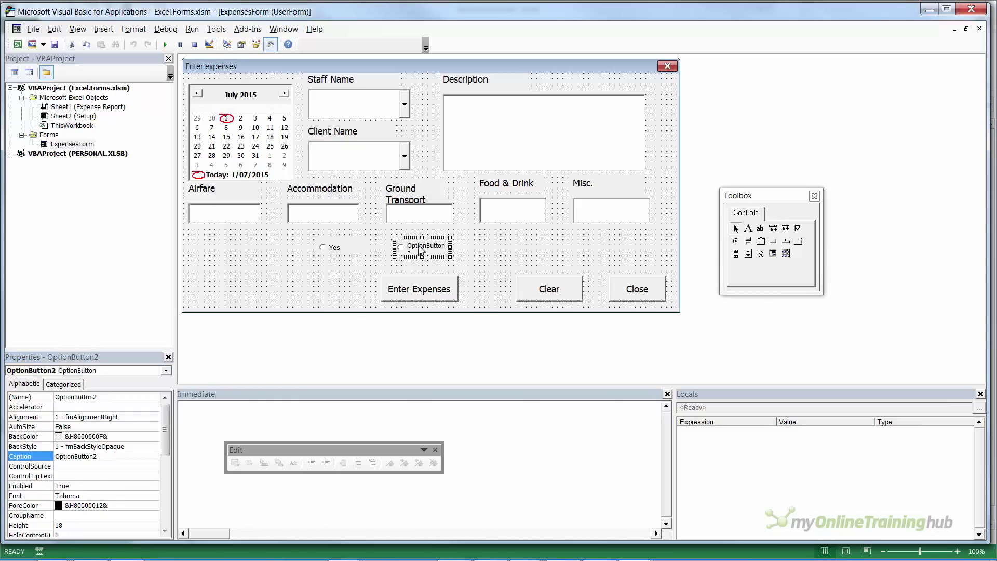
{"action": "left_click", "coordinate": [108, 397]}
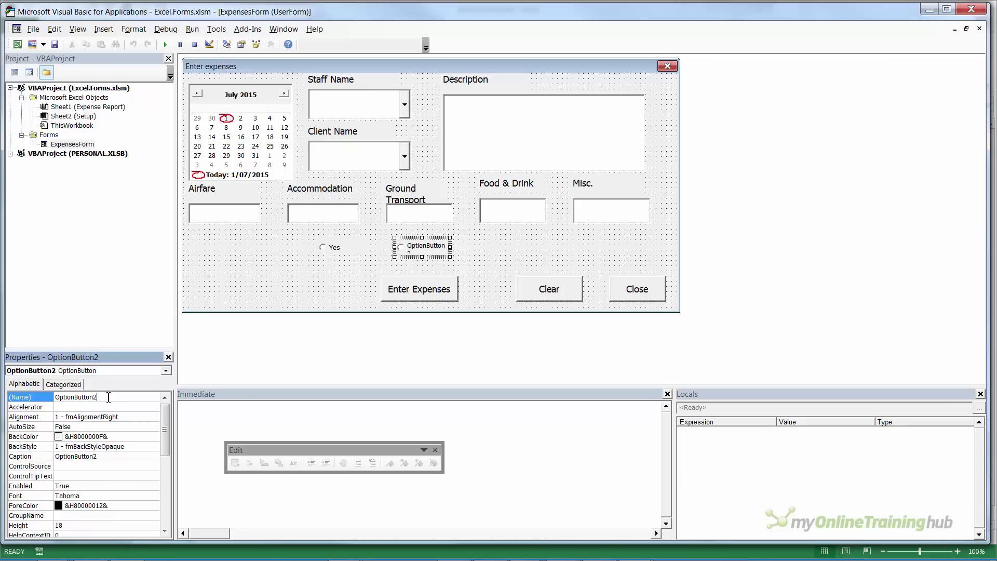
{"action": "key", "text": "BackSpace"}
{"action": "key", "text": "BackSpace"}
{"action": "key", "text": "BackSpace"}
{"action": "key", "text": "BackSpace"}
{"action": "key", "text": "BackSpace"}
{"action": "key", "text": "BackSpace"}
{"action": "key", "text": "BackSpace"}
{"action": "key", "text": "BackSpace"}
{"action": "key", "text": "BackSpace"}
{"action": "key", "text": "BackSpace"}
{"action": "key", "text": "BackSpace"}
{"action": "key", "text": "BackSpace"}
{"action": "key", "text": "BackSpace"}
{"action": "type", "text": "ReceiptsNo"}
Set the caption of the ReceiptsNo option button to "No"
{"action": "left_click", "coordinate": [104, 456]}
{"action": "key", "text": "BackSpace"}
{"action": "key", "text": "BackSpace"}
{"action": "key", "text": "BackSpace"}
{"action": "key", "text": "BackSpace"}
{"action": "key", "text": "BackSpace"}
{"action": "key", "text": "BackSpace"}
{"action": "key", "text": "BackSpace"}
{"action": "key", "text": "BackSpace"}
{"action": "key", "text": "BackSpace"}
{"action": "key", "text": "BackSpace"}
{"action": "key", "text": "BackSpace"}
{"action": "key", "text": "BackSpace"}
{"action": "key", "text": "BackSpace"}
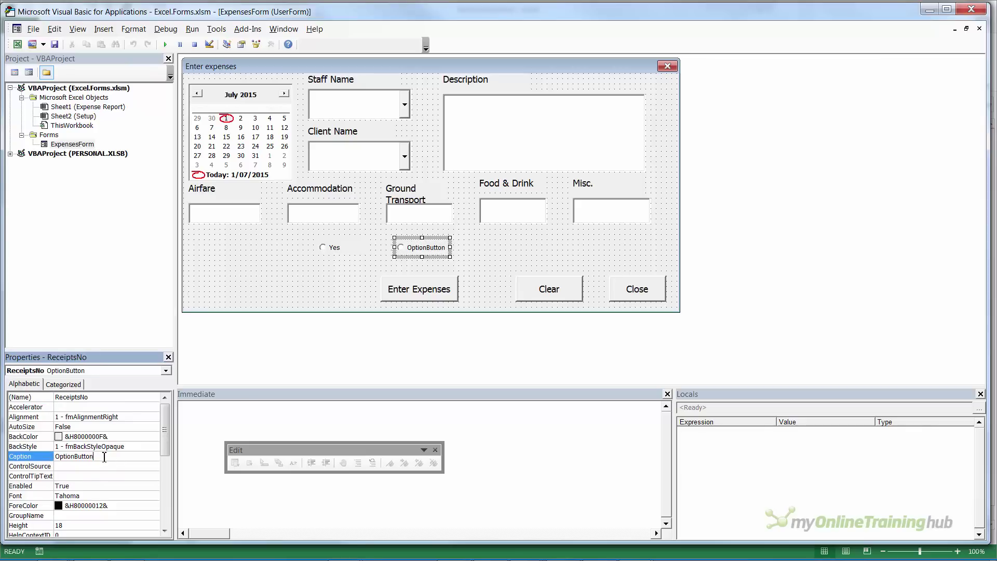
{"action": "type", "text": "No"}
{"action": "key", "text": "Tab"}
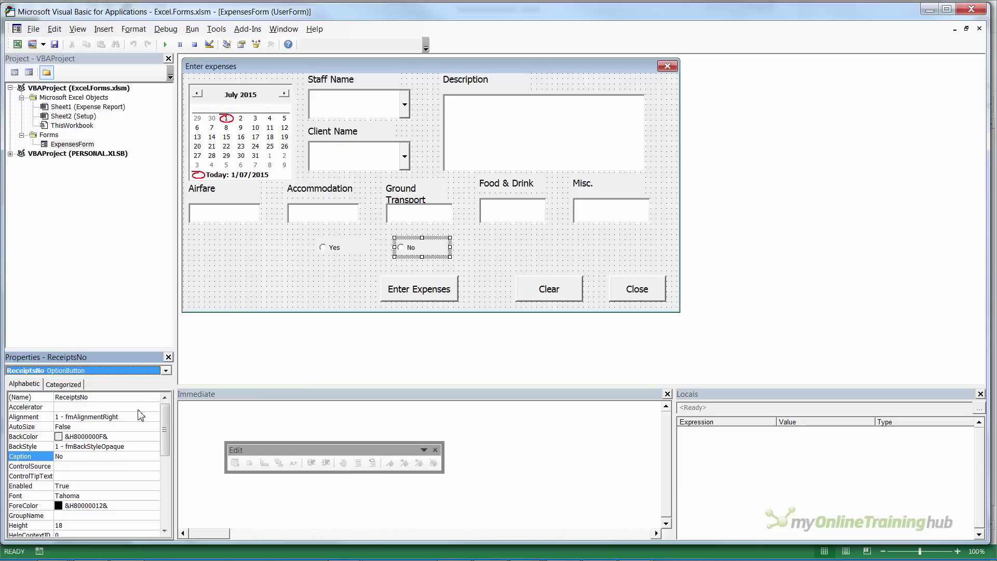
Set the font size of the No and Yes option buttons to 11
{"action": "left_click", "coordinate": [119, 497]}
{"action": "left_click", "coordinate": [154, 496]}
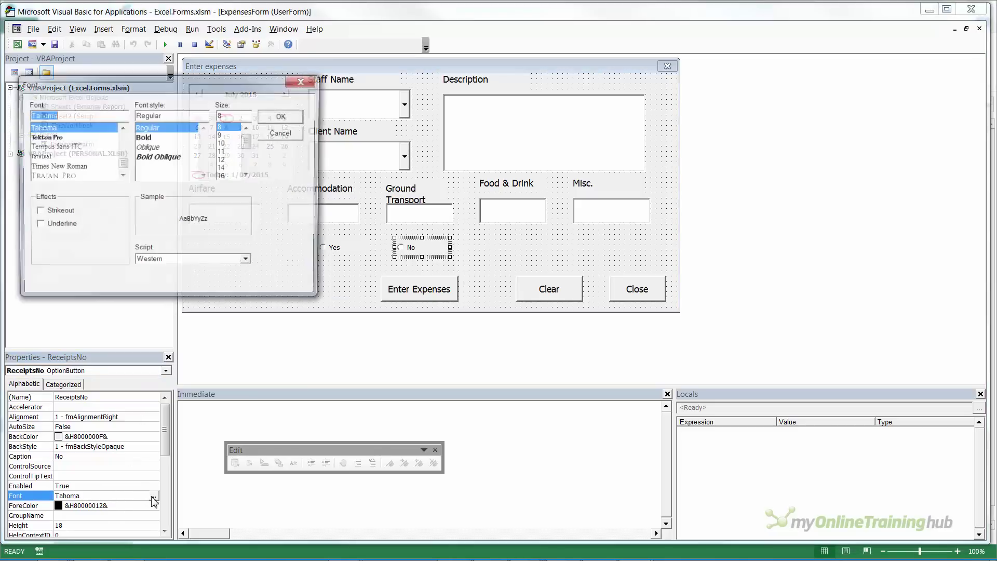
{"action": "left_click", "coordinate": [229, 152]}
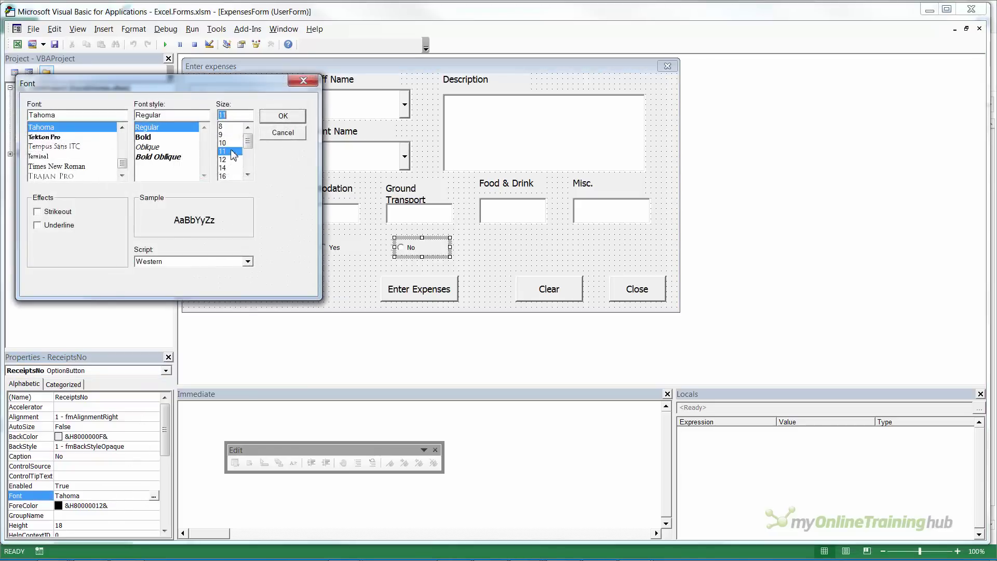
{"action": "left_click", "coordinate": [283, 116]}
{"action": "left_click", "coordinate": [330, 252]}
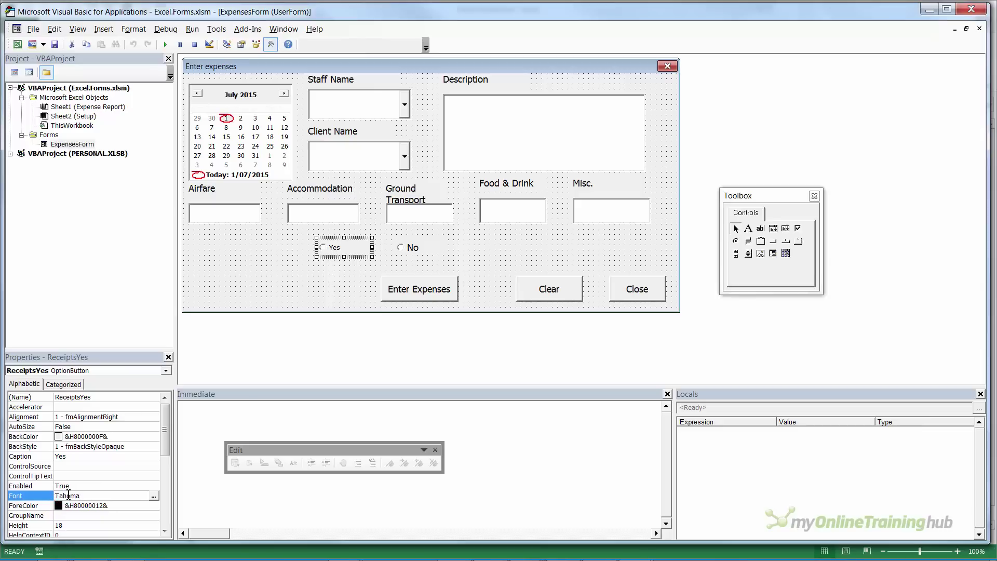
{"action": "left_click", "coordinate": [153, 495]}
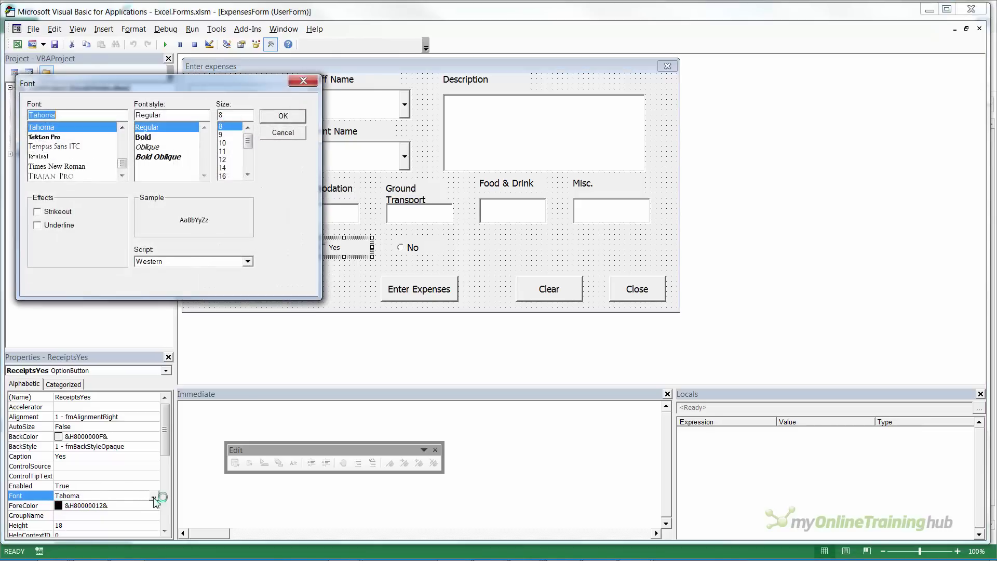
{"action": "left_click", "coordinate": [223, 151]}
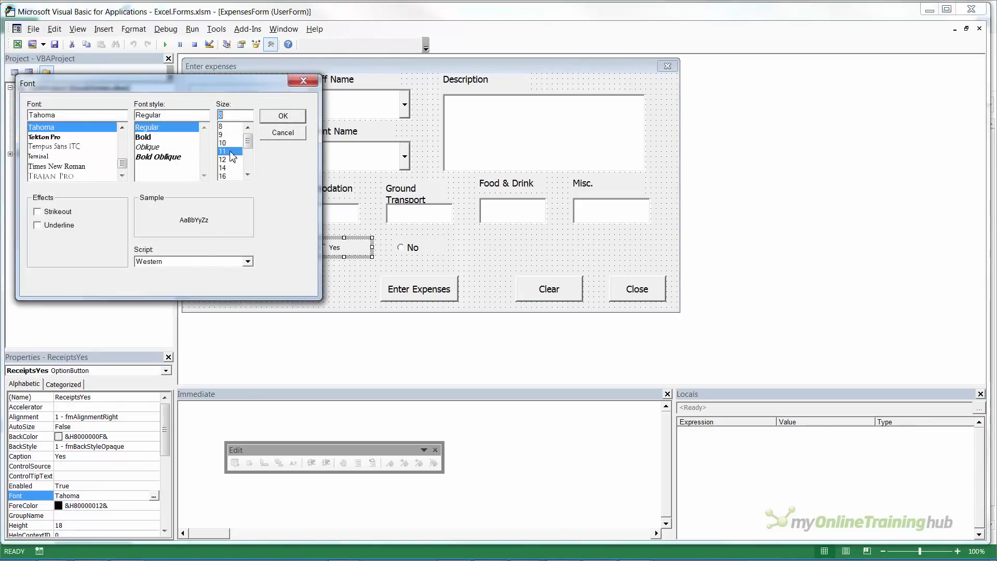
{"action": "left_click", "coordinate": [281, 119]}
{"action": "left_click", "coordinate": [254, 287]}
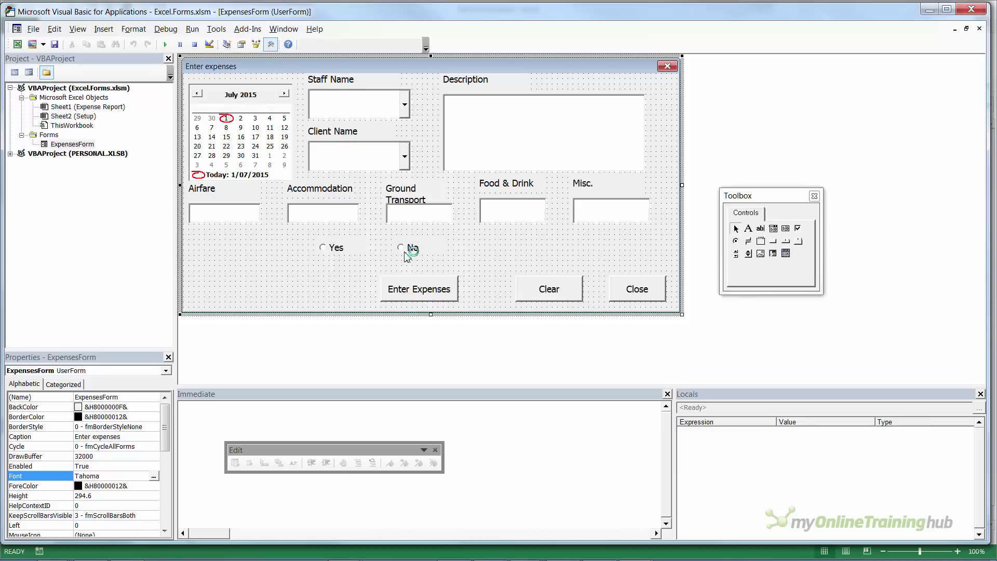
Draw a frame about 48 high in the form's lower-left area, below the Airfare text box
{"action": "left_click", "coordinate": [749, 198]}
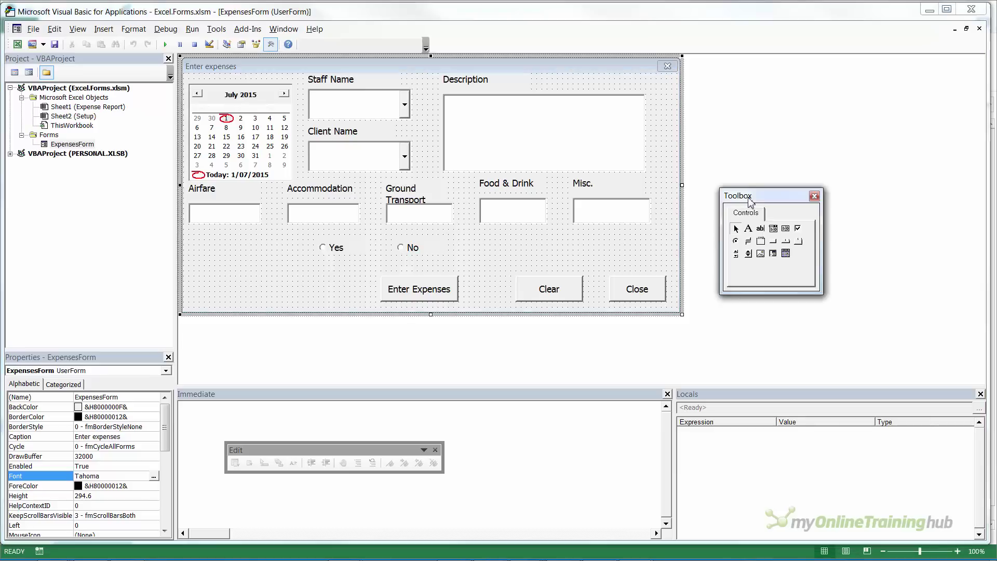
{"action": "left_click", "coordinate": [760, 241]}
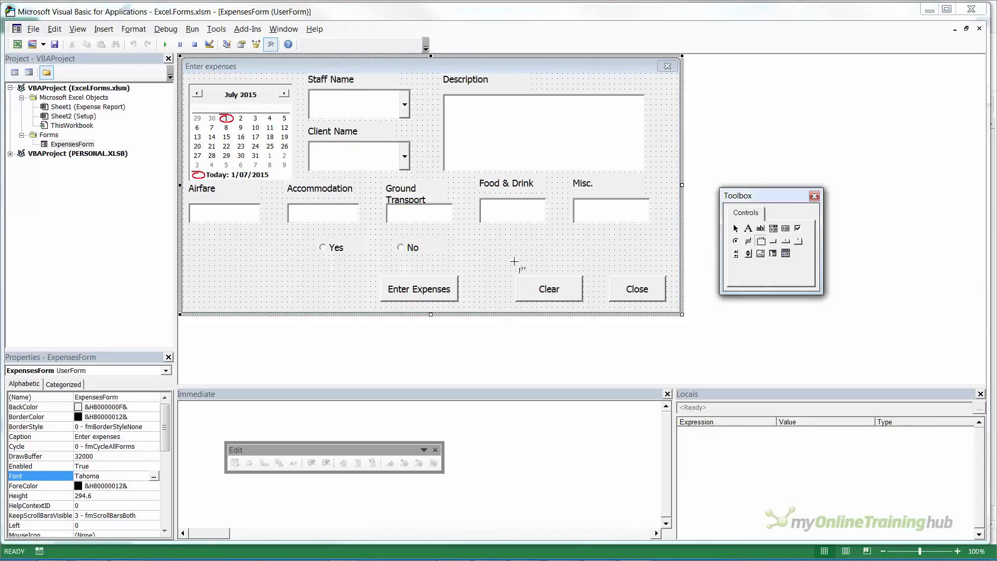
{"action": "left_click_drag", "start_coordinate": [199, 250], "coordinate": [309, 293]}
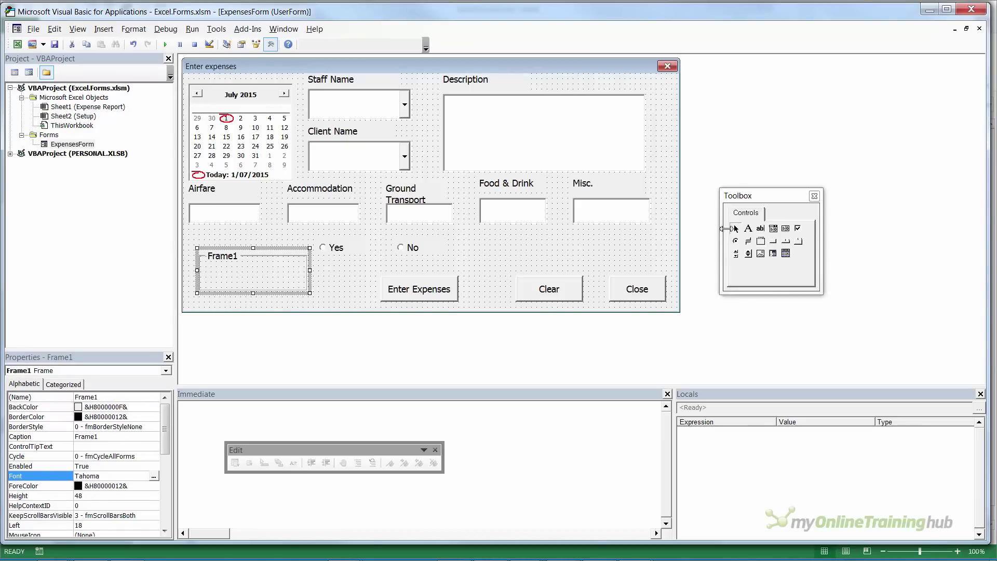
Move the Yes and No option buttons side by side into the frame and shift the frame slightly up and to the right
{"action": "left_click", "coordinate": [335, 249]}
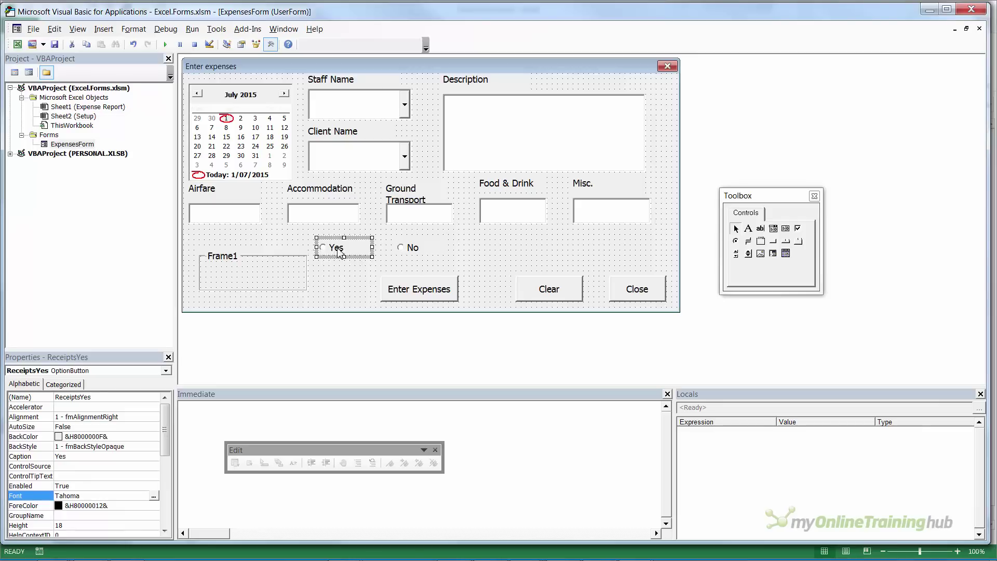
{"action": "mouse_move", "coordinate": [339, 252]}
{"action": "left_mouse_down"}
{"action": "mouse_move", "coordinate": [273, 278]}
{"action": "mouse_move", "coordinate": [227, 279]}
{"action": "left_mouse_up"}
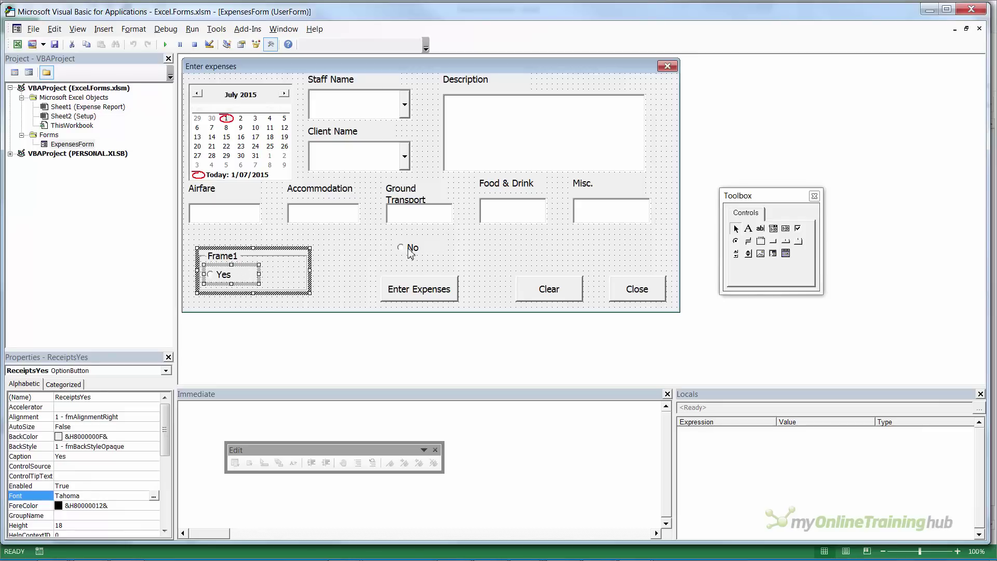
{"action": "left_click_drag", "start_coordinate": [410, 253], "coordinate": [271, 280]}
{"action": "left_click", "coordinate": [347, 285]}
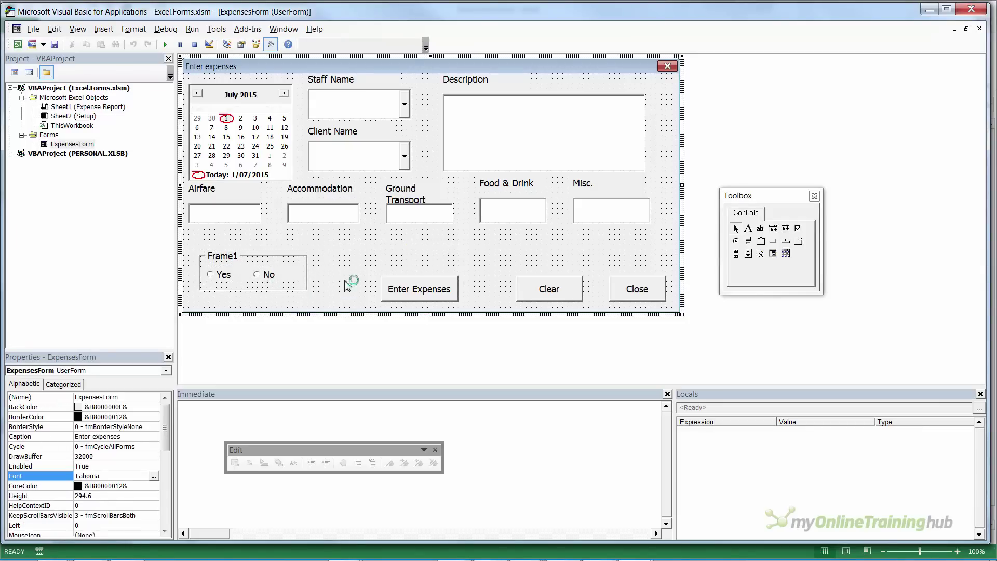
{"action": "left_click", "coordinate": [224, 264]}
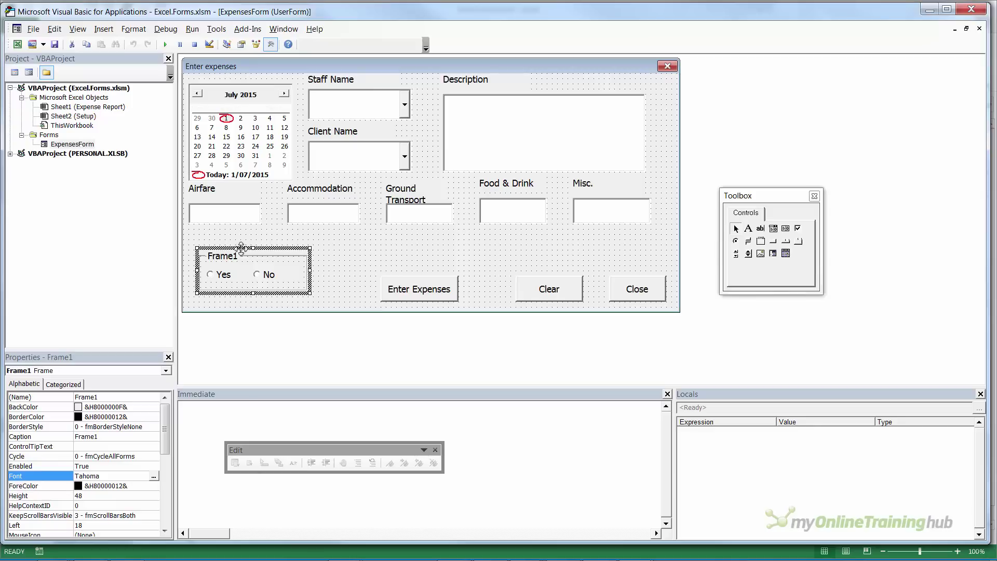
{"action": "mouse_move", "coordinate": [241, 248]}
{"action": "left_mouse_down"}
{"action": "mouse_move", "coordinate": [332, 245]}
{"action": "mouse_move", "coordinate": [247, 239]}
{"action": "left_mouse_up"}
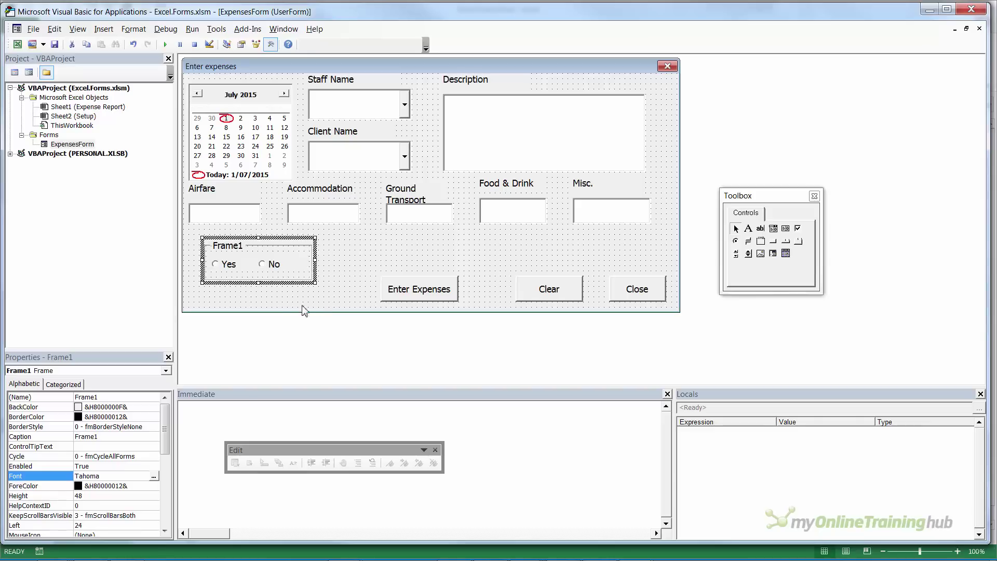
Set the caption of the frame around the Yes and No option buttons to "Receipts Supplied"
{"action": "left_click", "coordinate": [108, 437]}
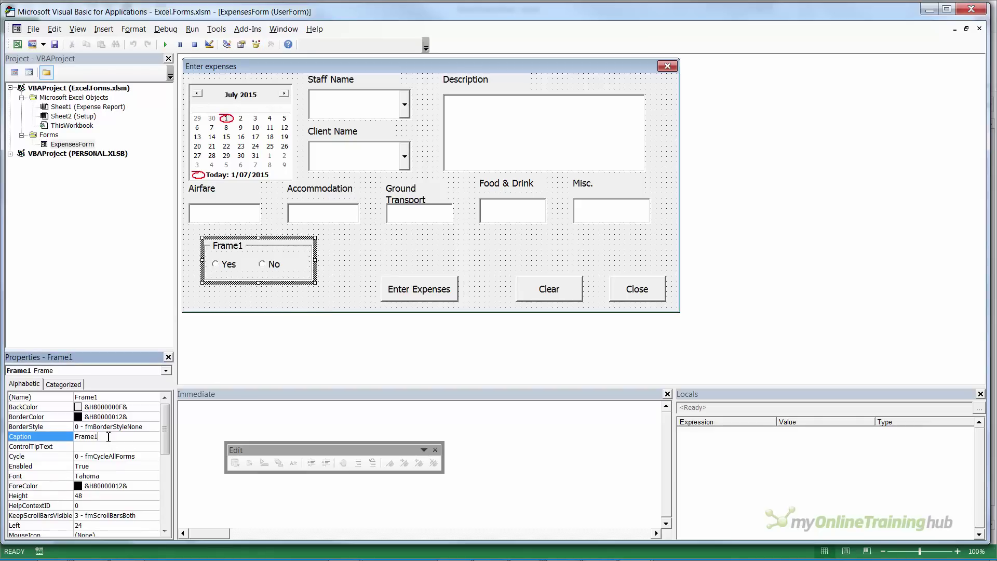
{"action": "key", "text": "BackSpace"}
{"action": "key", "text": "BackSpace"}
{"action": "key", "text": "BackSpace"}
{"action": "key", "text": "BackSpace"}
{"action": "key", "text": "BackSpace"}
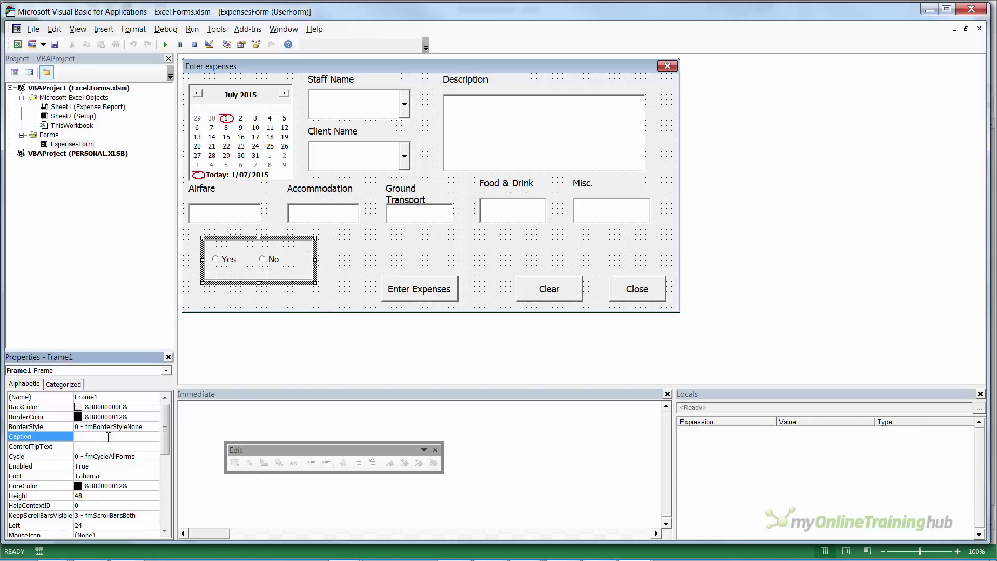
{"action": "type", "text": "Receipts"}
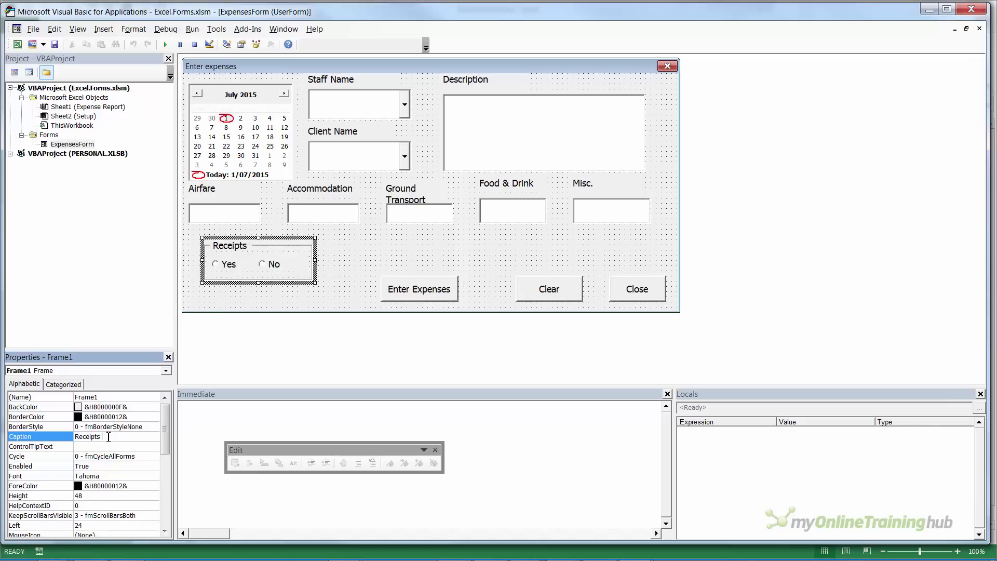
{"action": "type", "text": " Supplied"}
Set the GroupName of both the ReceiptsYes and ReceiptsNo option buttons to "Receipts"
{"action": "left_click", "coordinate": [223, 264]}
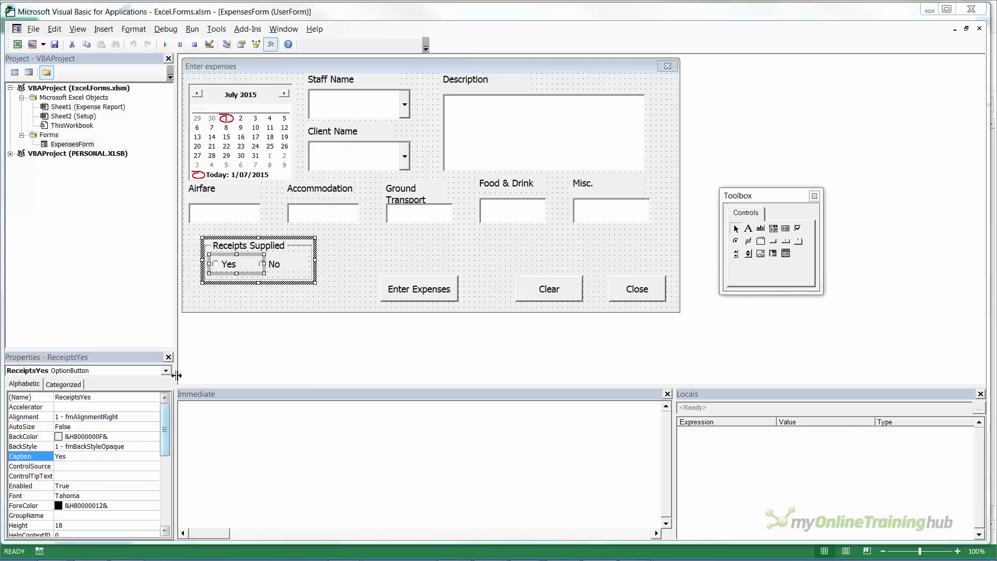
{"action": "left_click", "coordinate": [217, 274]}
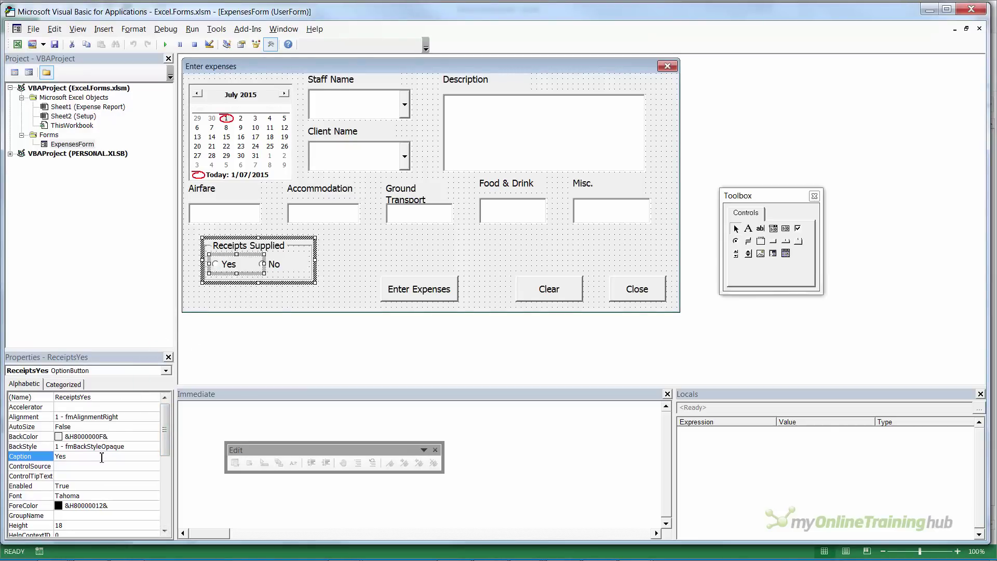
{"action": "left_click", "coordinate": [64, 515]}
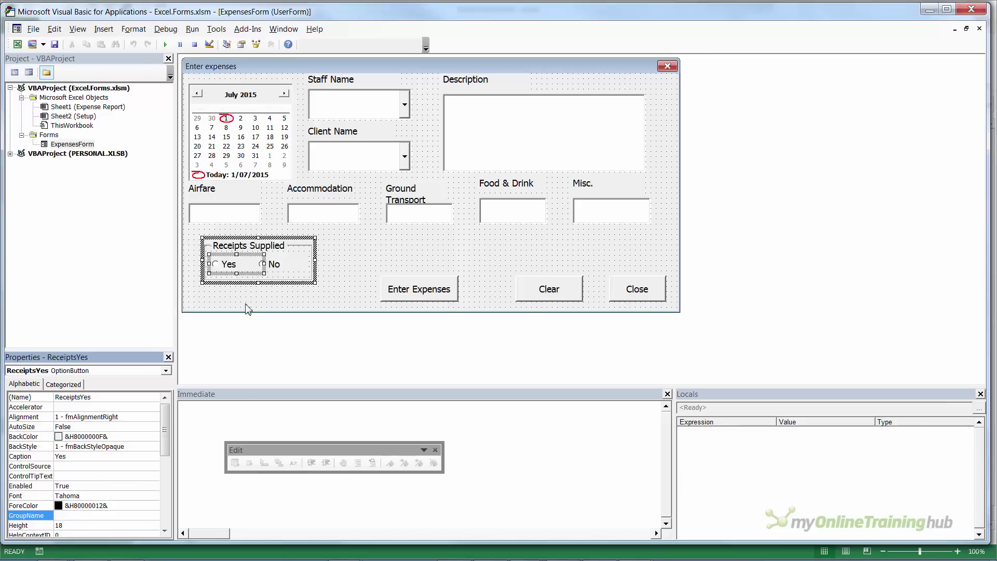
{"action": "left_click", "coordinate": [274, 267]}
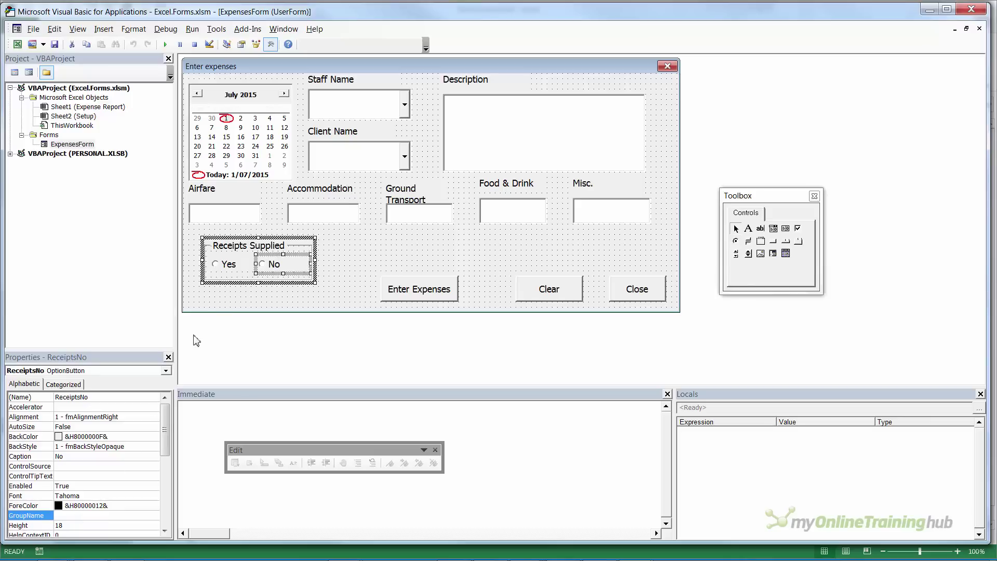
{"action": "left_click", "coordinate": [227, 268]}
{"action": "left_click", "coordinate": [76, 516]}
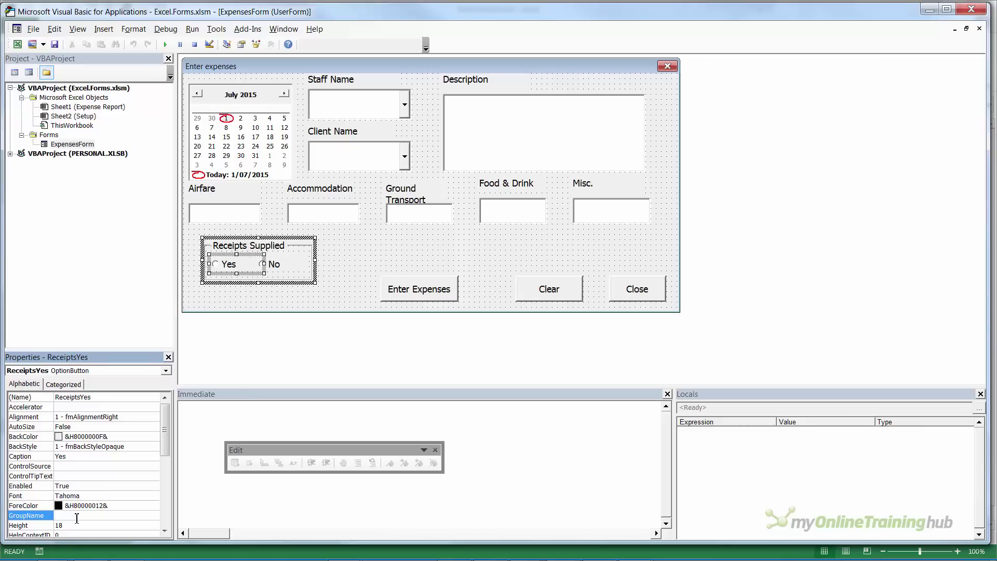
{"action": "type", "text": "Receipts"}
{"action": "left_click", "coordinate": [277, 266]}
{"action": "left_click", "coordinate": [82, 516]}
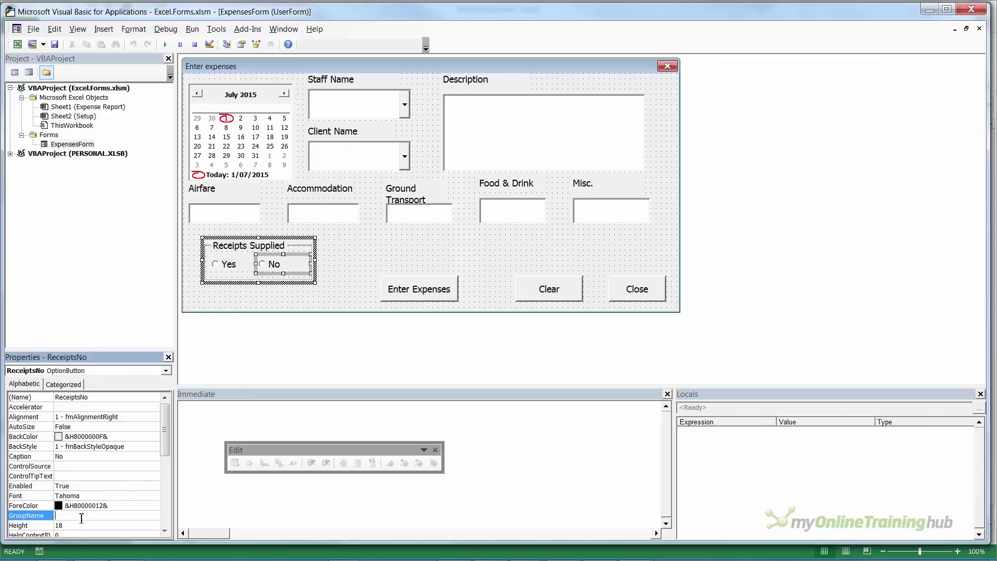
{"action": "type", "text": "Receipts"}
{"action": "left_click", "coordinate": [229, 266]}
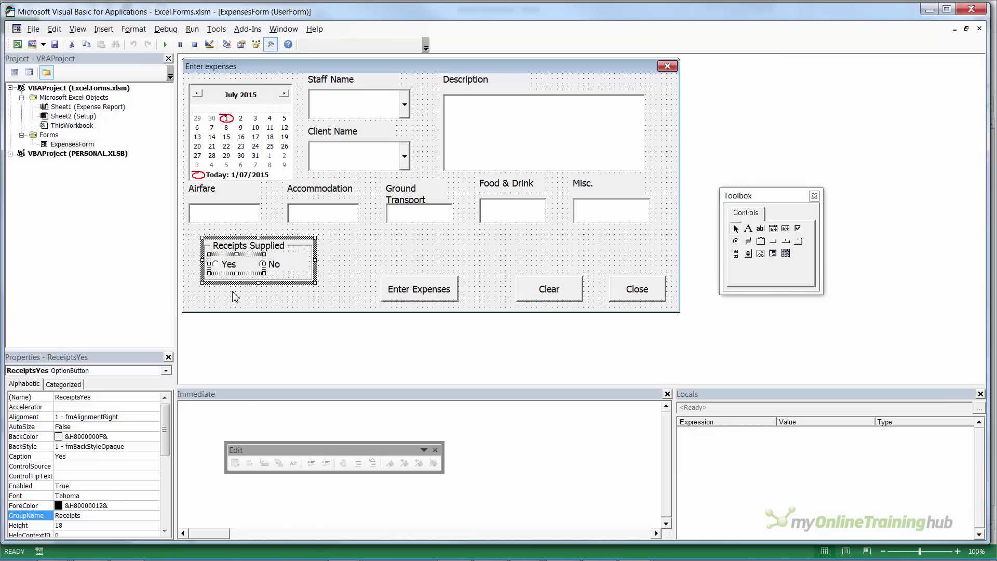
Reduce the Description label's height to 18 and move it down to sit directly above its text box
{"action": "left_click", "coordinate": [450, 94]}
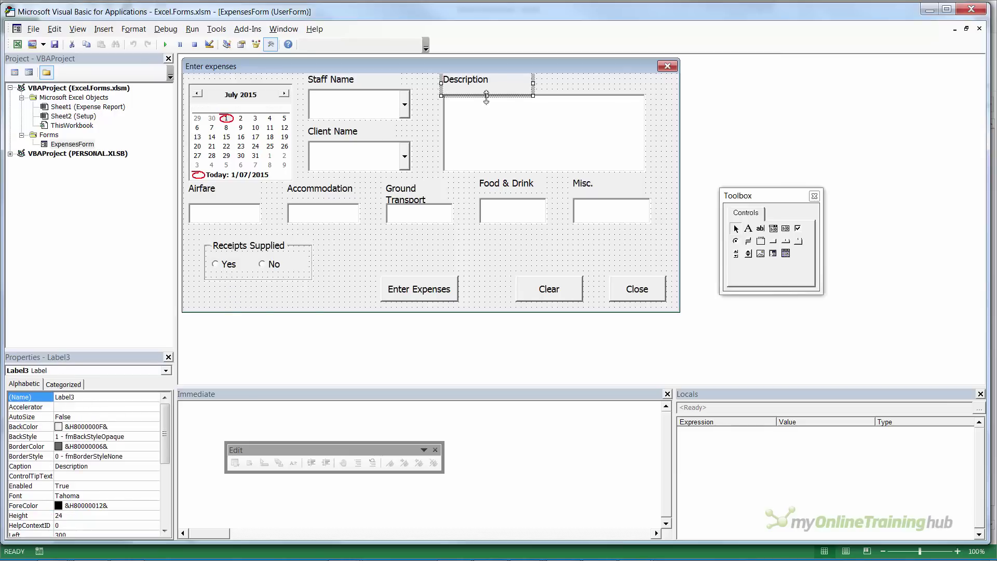
{"action": "left_click_drag", "start_coordinate": [486, 98], "coordinate": [485, 90]}
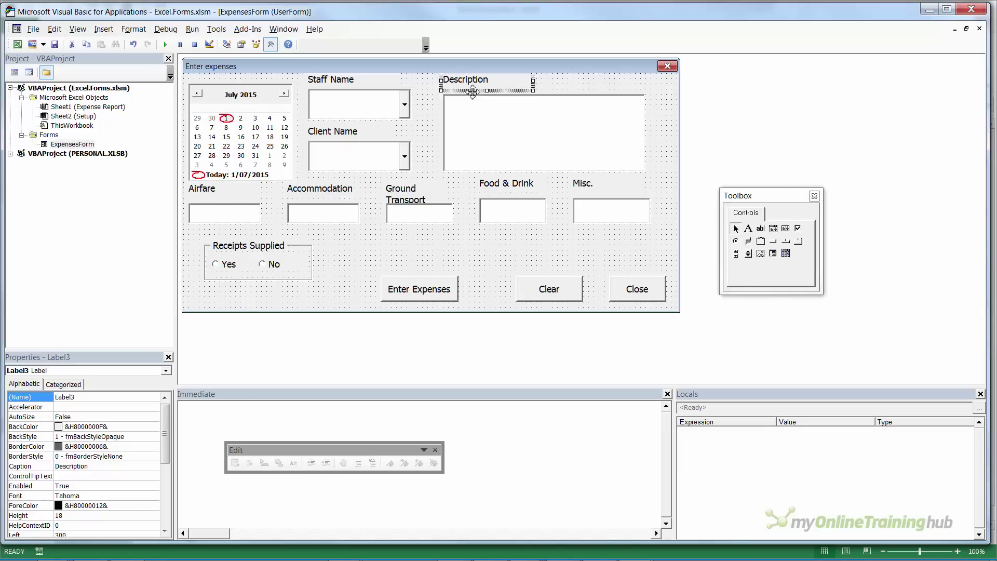
{"action": "mouse_move", "coordinate": [473, 91]}
{"action": "left_mouse_down"}
{"action": "mouse_move", "coordinate": [448, 100]}
{"action": "mouse_move", "coordinate": [482, 104]}
{"action": "mouse_move", "coordinate": [470, 98]}
{"action": "left_mouse_up"}
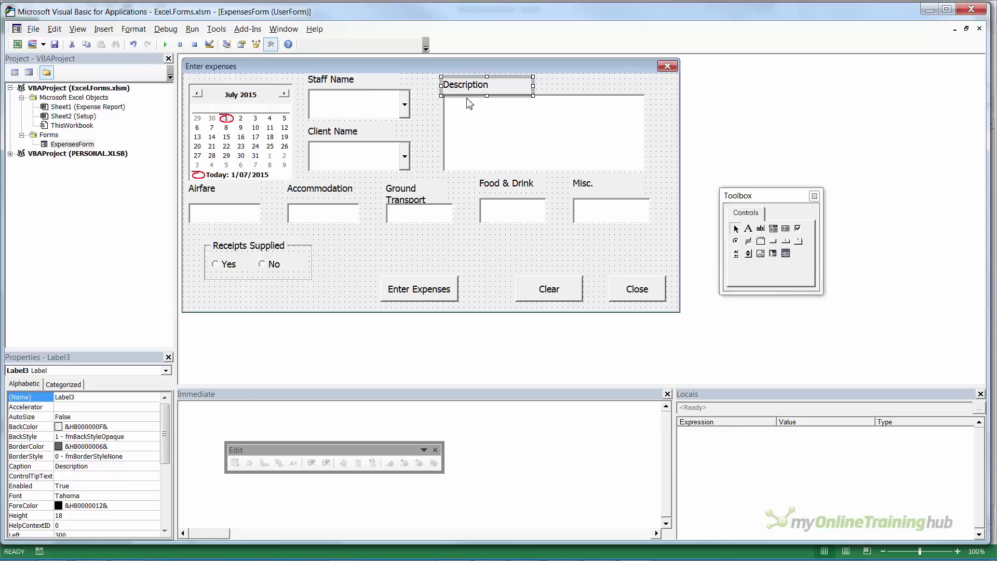
{"action": "left_click", "coordinate": [552, 91]}
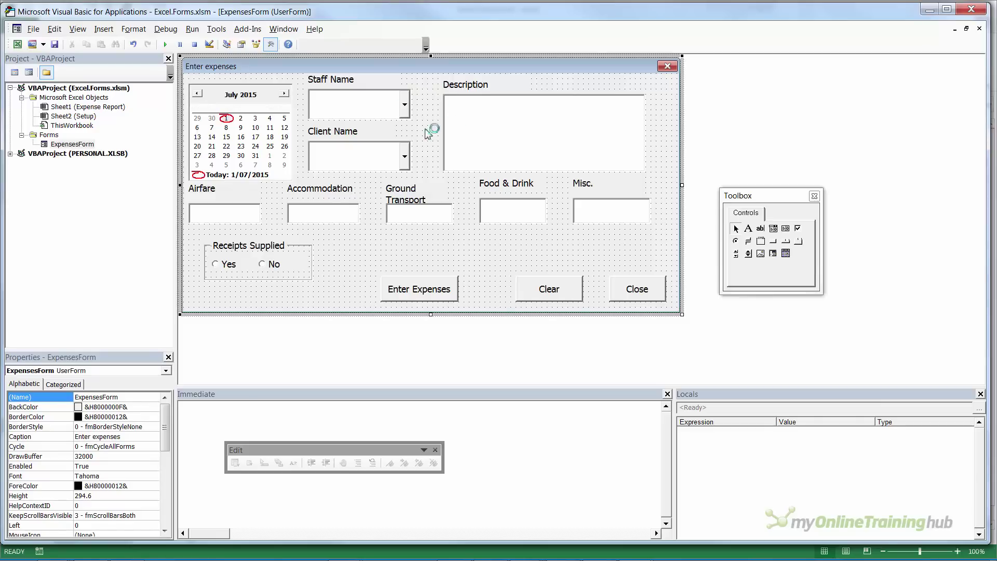
Reduce the Airfare and Accommodation labels to a height of 12 so each sits directly above its text box
{"action": "left_click", "coordinate": [224, 195]}
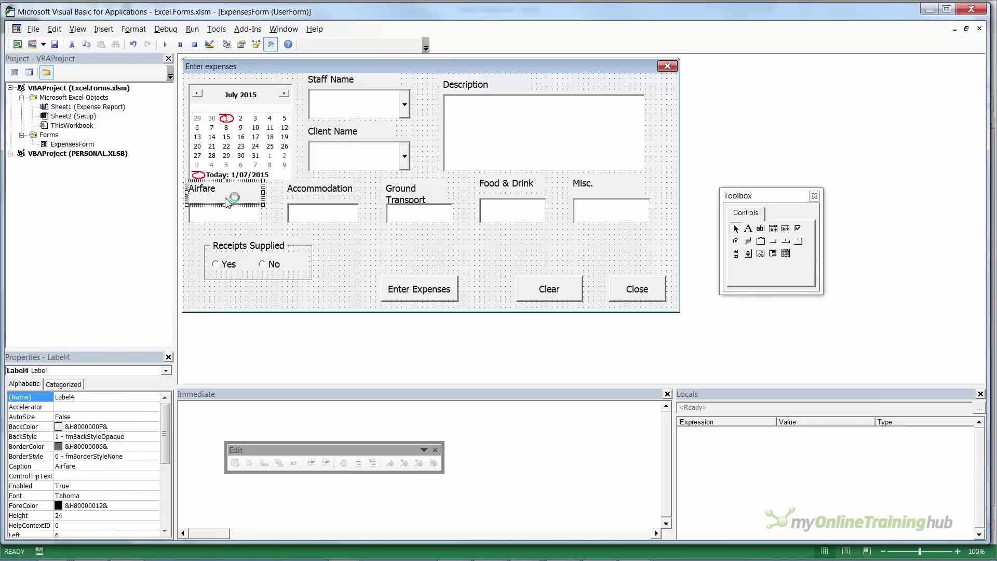
{"action": "left_click_drag", "start_coordinate": [225, 180], "coordinate": [225, 192]}
{"action": "left_click", "coordinate": [303, 191]}
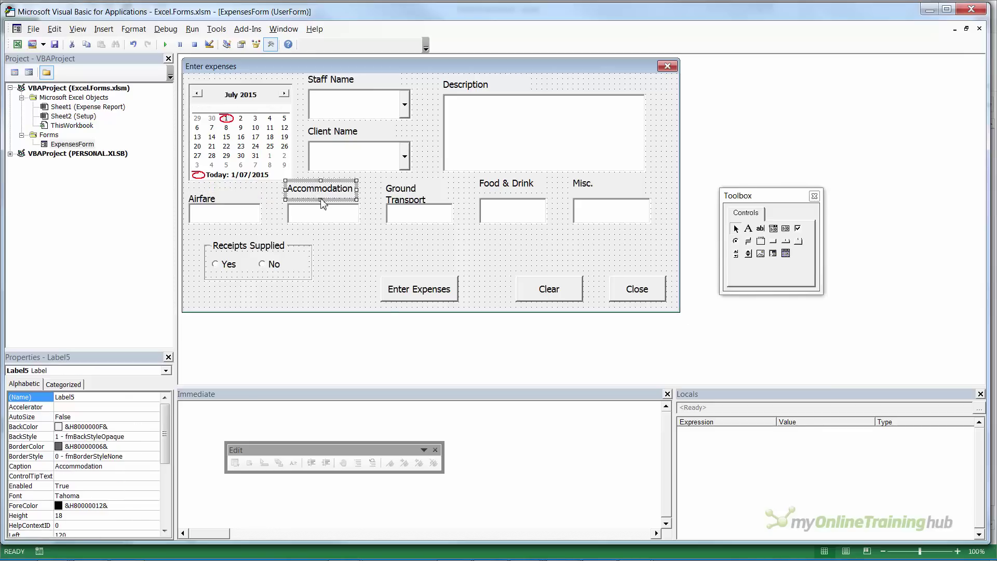
{"action": "left_click_drag", "start_coordinate": [320, 200], "coordinate": [315, 192]}
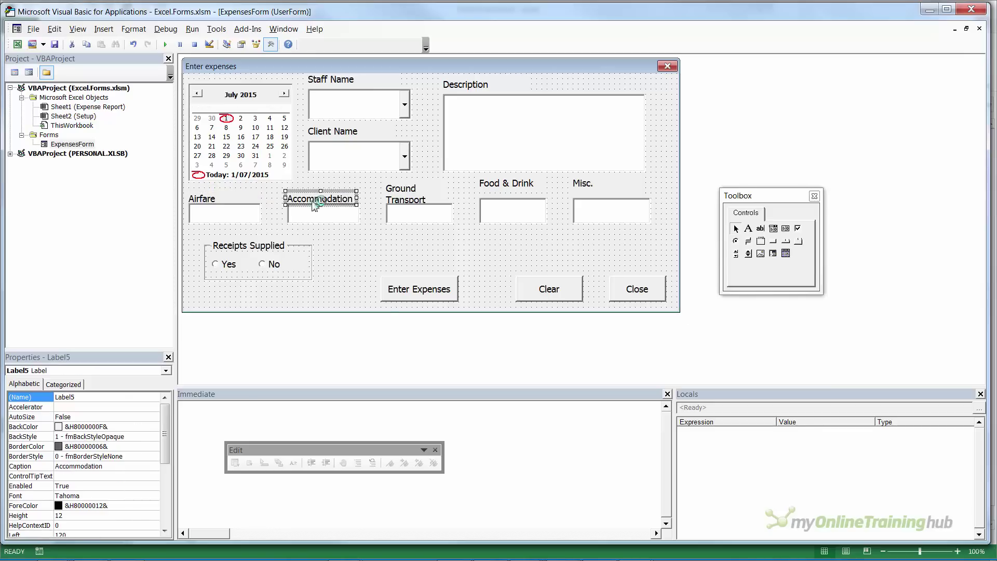
Widen the Ground Transport label to fit one line, reduce its height and centre it directly above its text box
{"action": "left_click", "coordinate": [396, 202]}
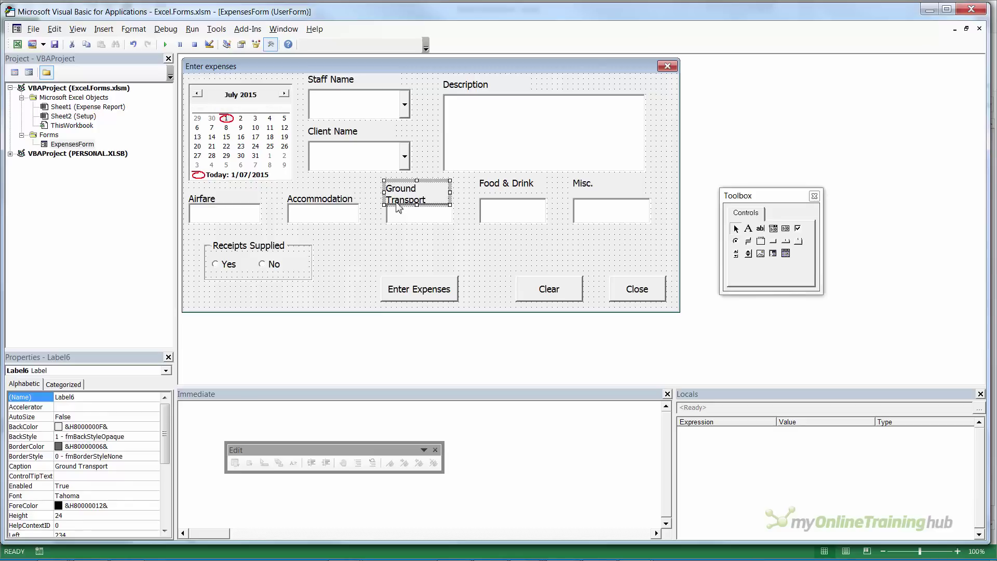
{"action": "left_click_drag", "start_coordinate": [450, 193], "coordinate": [466, 194]}
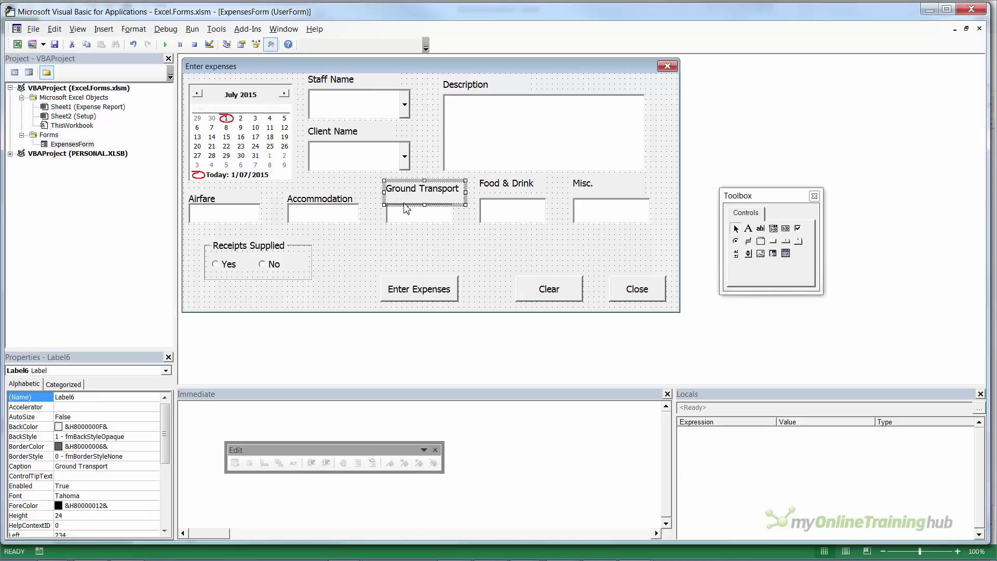
{"action": "left_click_drag", "start_coordinate": [425, 204], "coordinate": [407, 202]}
{"action": "left_click", "coordinate": [413, 236]}
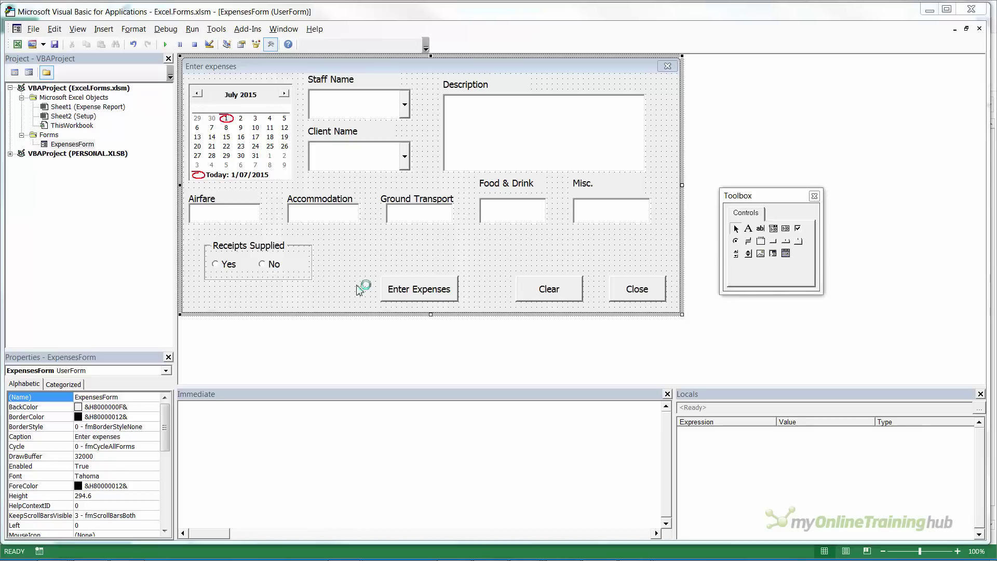
Try to give the Airfare, Food & Drink and Misc. labels the same height, using the Misc. label as the reference
{"action": "left_click", "coordinate": [206, 204]}
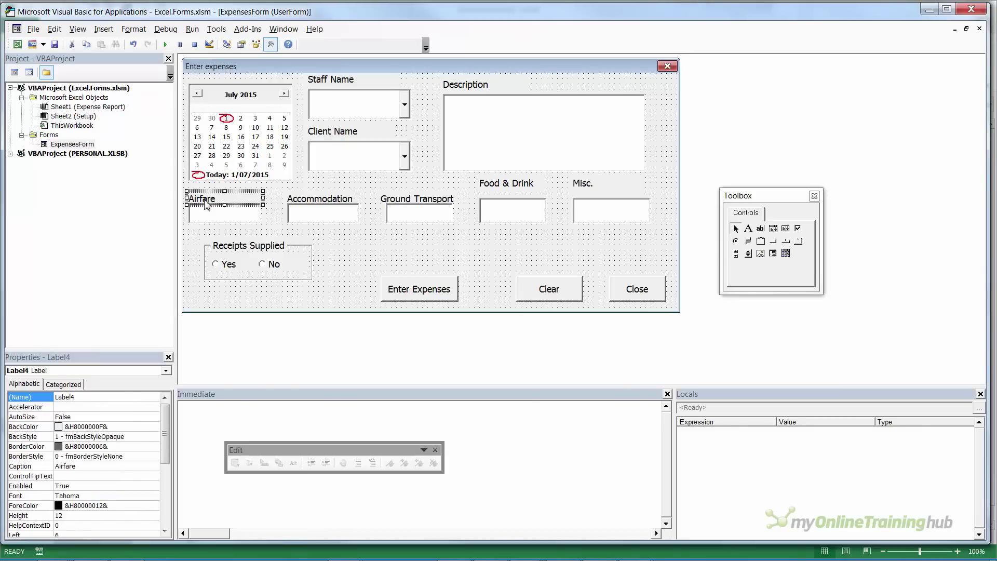
{"action": "left_click", "coordinate": [549, 191], "text": "ctrl"}
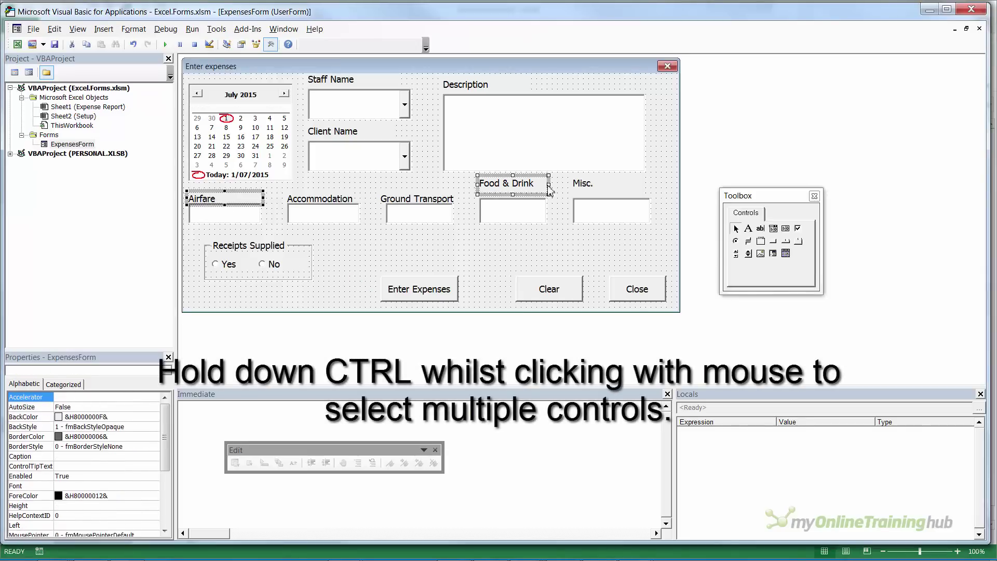
{"action": "left_click", "coordinate": [578, 188], "text": "ctrl"}
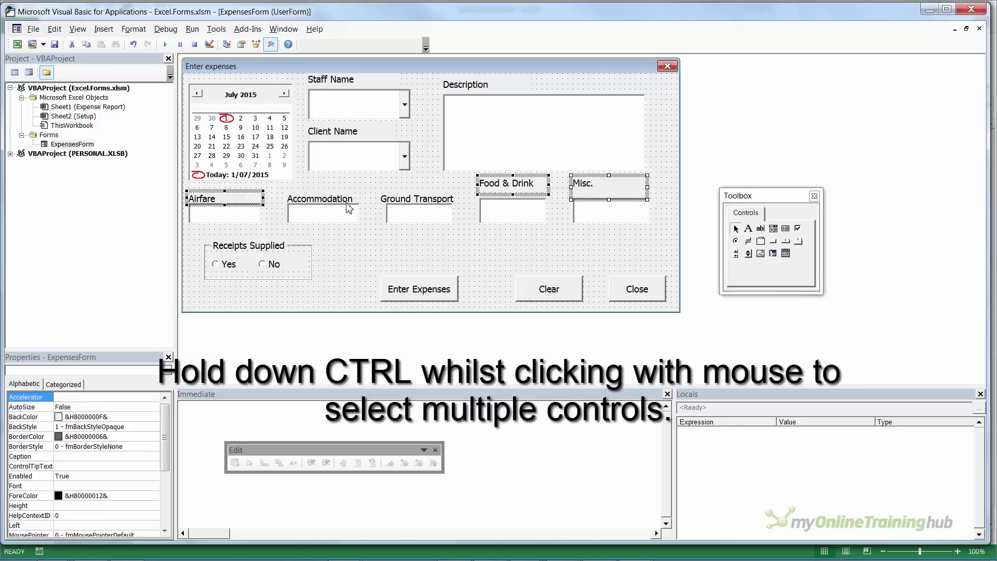
{"action": "left_click", "coordinate": [138, 31]}
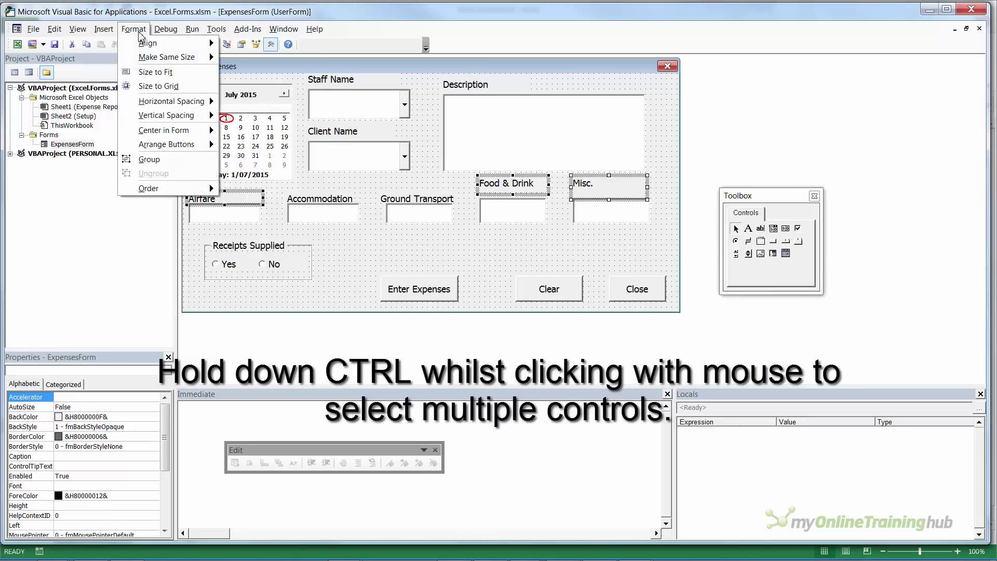
{"action": "left_click", "coordinate": [156, 59]}
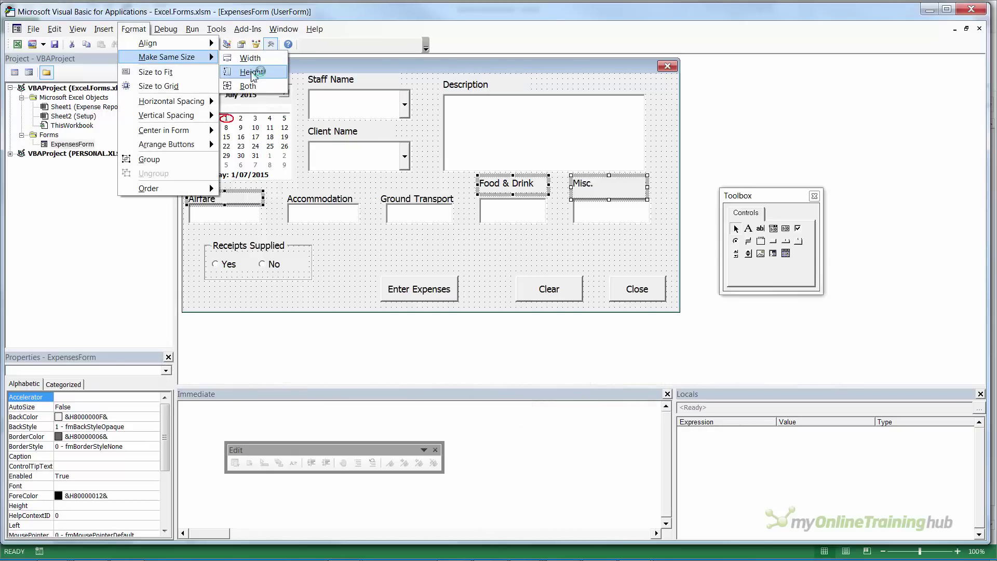
{"action": "left_click", "coordinate": [253, 72]}
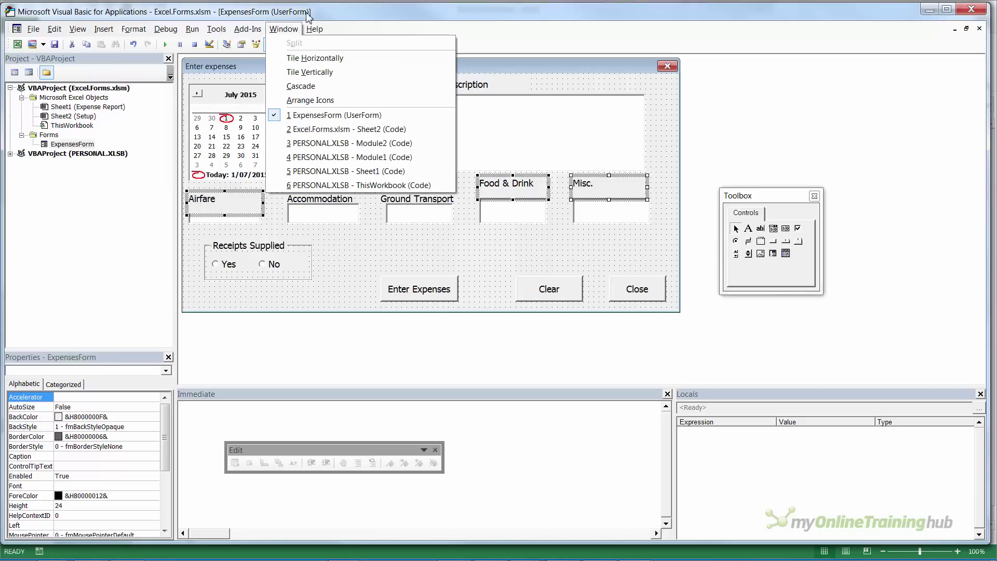
{"action": "left_click", "coordinate": [306, 13]}
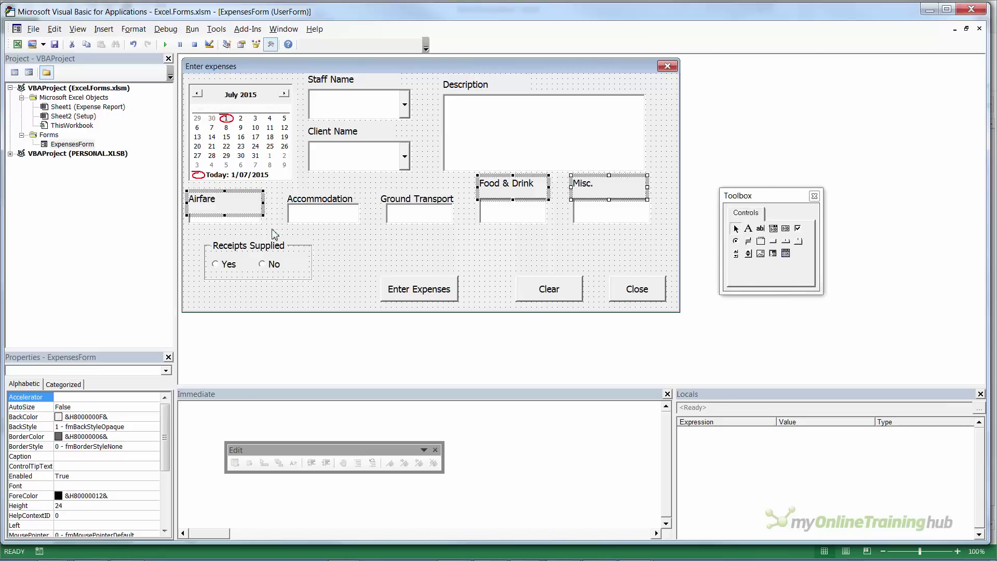
Make the Accommodation, Food & Drink, Misc. and Airfare labels the same height as the Ground Transport label
{"action": "left_click", "coordinate": [356, 245]}
{"action": "left_click", "coordinate": [333, 202]}
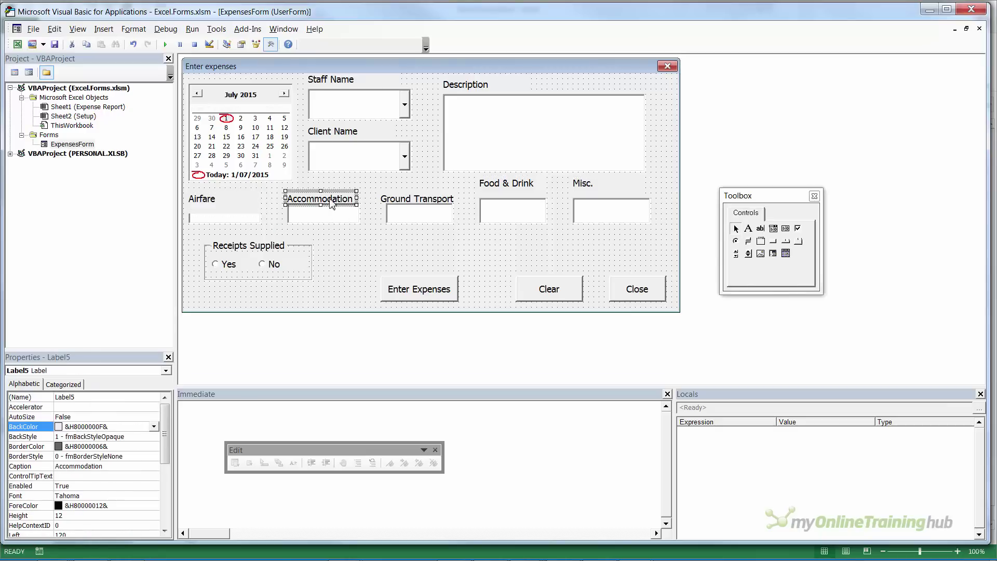
{"action": "left_click", "coordinate": [493, 194], "text": "ctrl"}
{"action": "left_click", "coordinate": [598, 189], "text": "ctrl"}
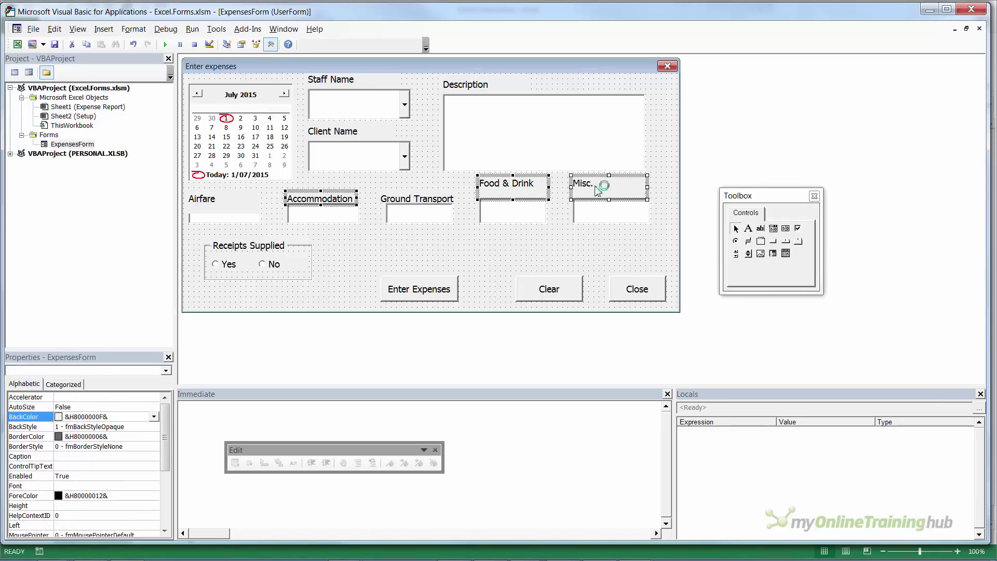
{"action": "left_click", "coordinate": [224, 203], "text": "ctrl"}
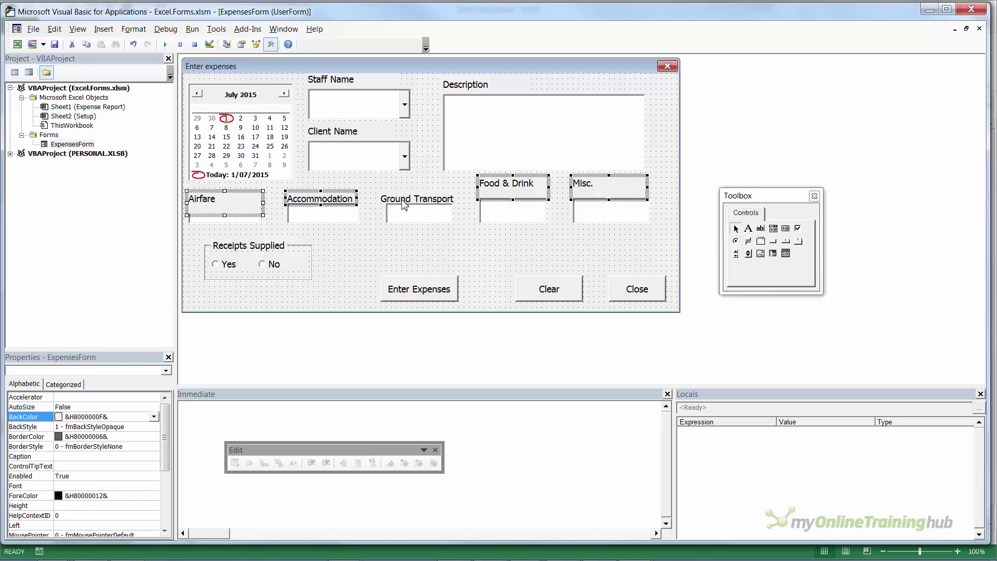
{"action": "left_click", "coordinate": [404, 204], "text": "ctrl"}
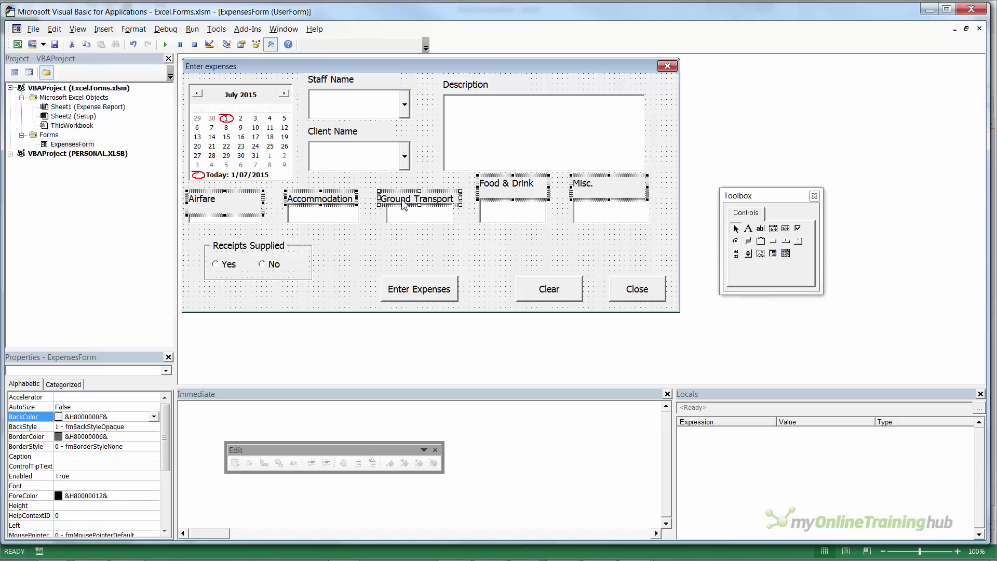
{"action": "left_click", "coordinate": [137, 30]}
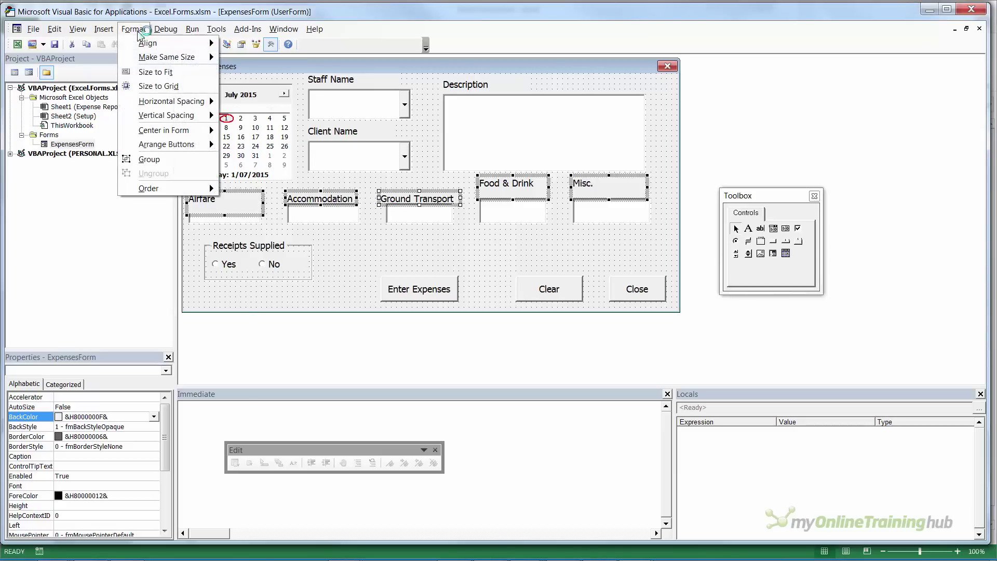
{"action": "mouse_move", "coordinate": [146, 58]}
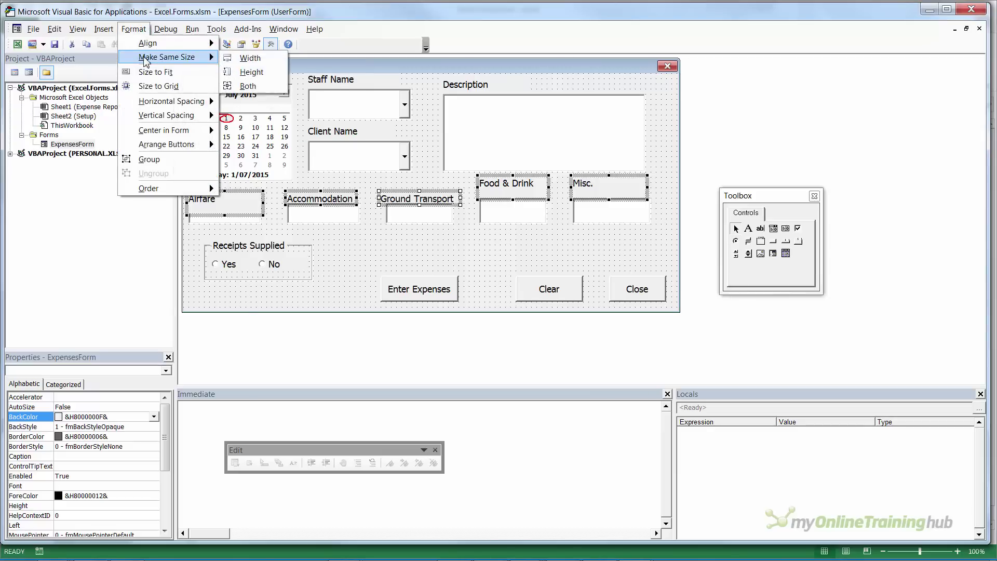
{"action": "left_click", "coordinate": [251, 73]}
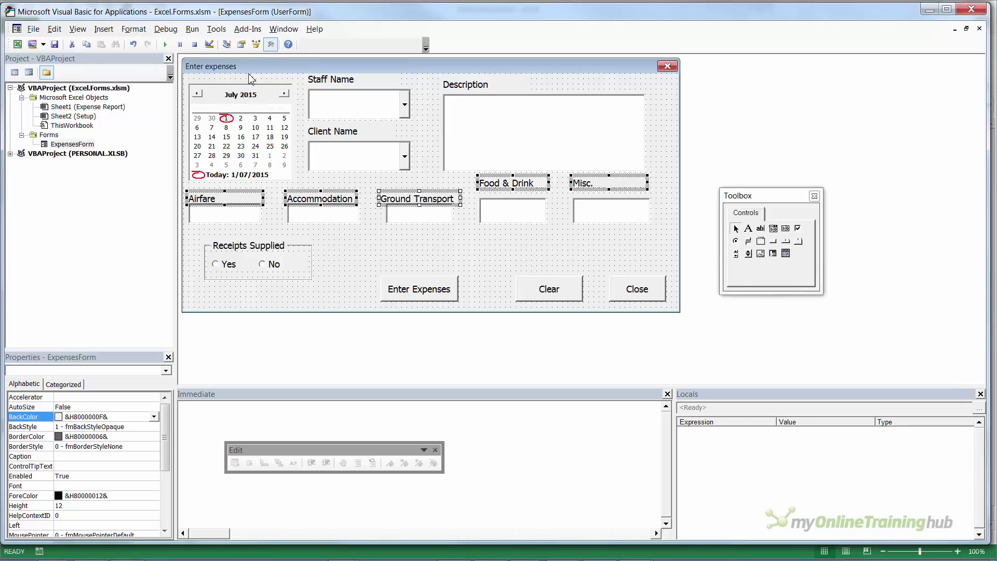
Lower the Food & Drink and Misc. labels so each sits just above its own text box
{"action": "left_click", "coordinate": [511, 256]}
{"action": "left_click", "coordinate": [501, 188]}
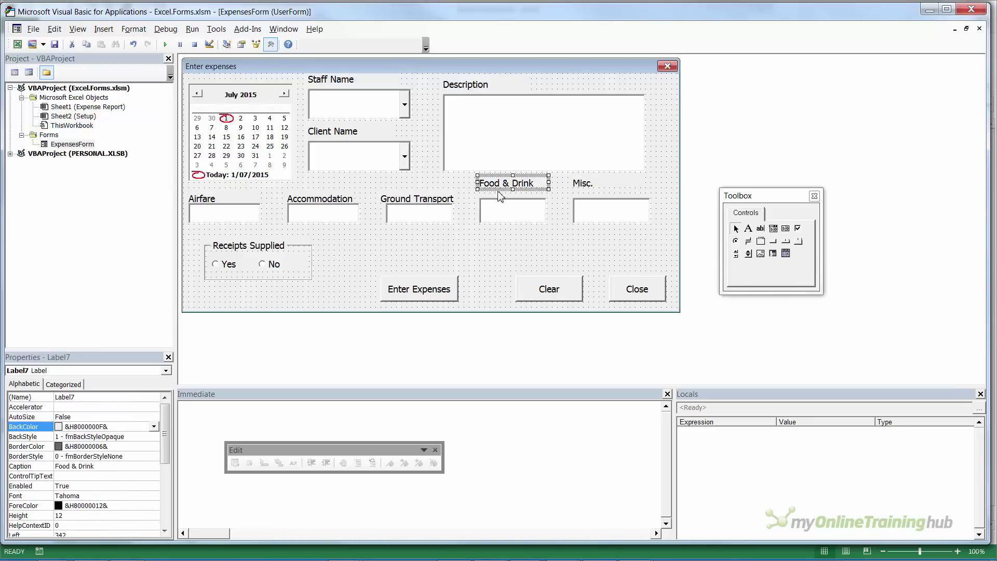
{"action": "left_click_drag", "start_coordinate": [499, 181], "coordinate": [502, 200]}
{"action": "left_click", "coordinate": [588, 186]}
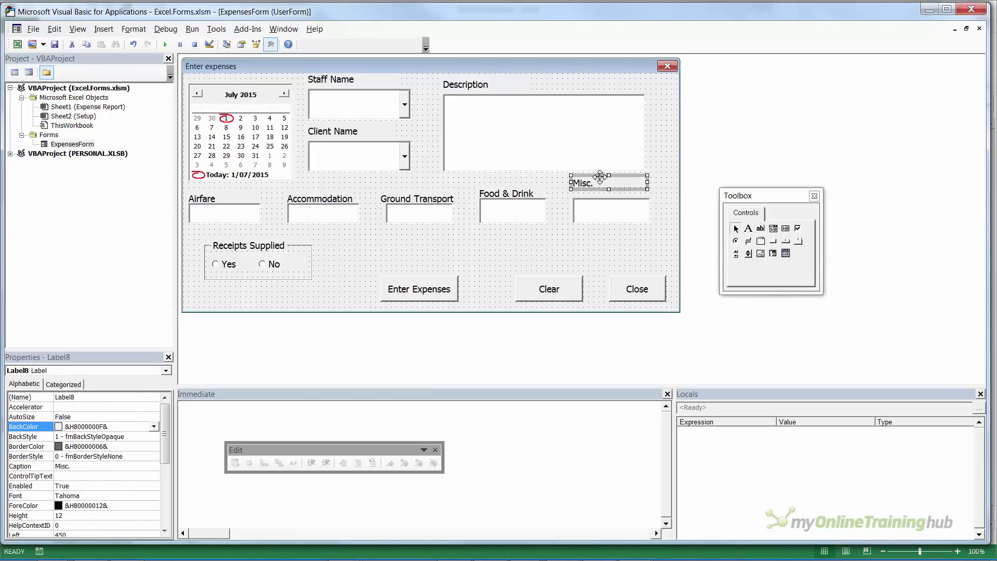
{"action": "left_click_drag", "start_coordinate": [600, 185], "coordinate": [601, 194]}
{"action": "left_click", "coordinate": [524, 250]}
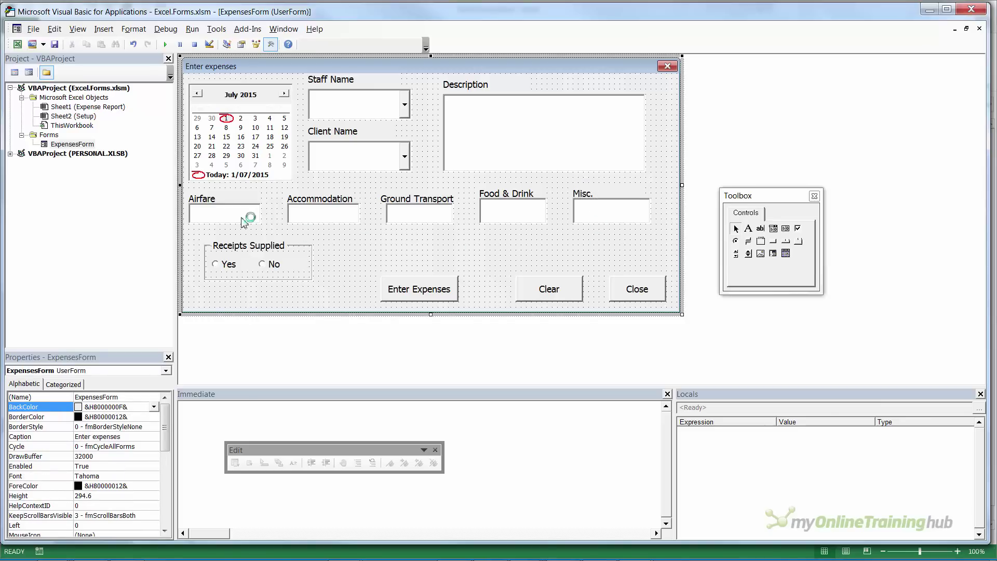
Make the Misc., Food & Drink, Ground Transport and Accommodation text boxes the same height as the Airfare text box
{"action": "left_click", "coordinate": [638, 222]}
{"action": "left_click", "coordinate": [513, 223], "text": "ctrl"}
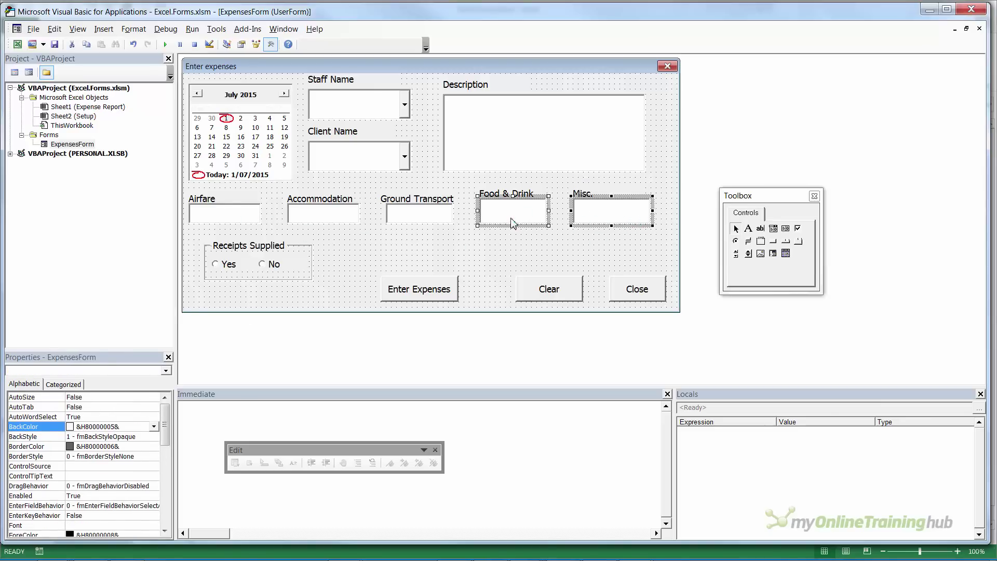
{"action": "left_click", "coordinate": [413, 223], "text": "ctrl"}
{"action": "left_click", "coordinate": [322, 217], "text": "ctrl"}
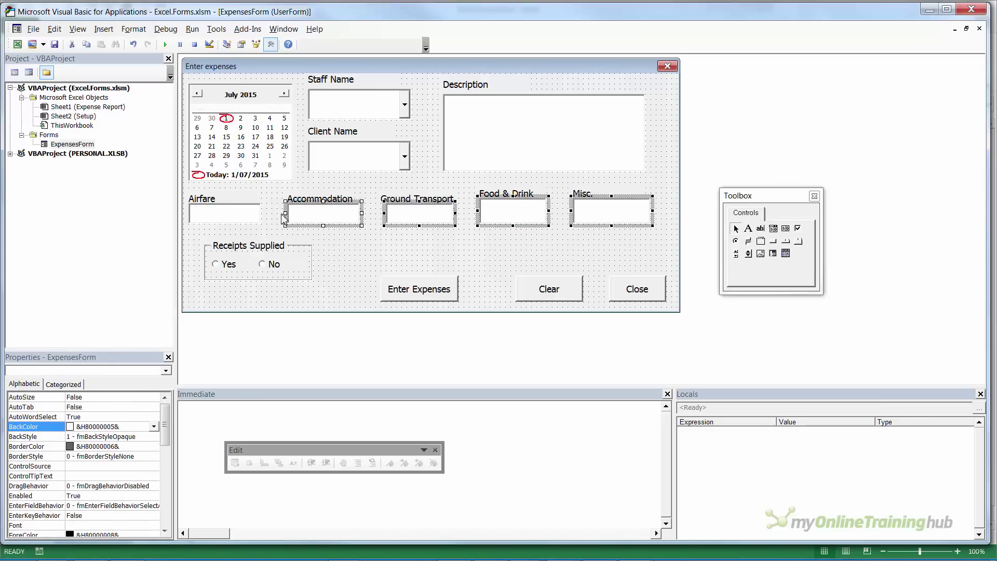
{"action": "left_click", "coordinate": [252, 220], "text": "ctrl"}
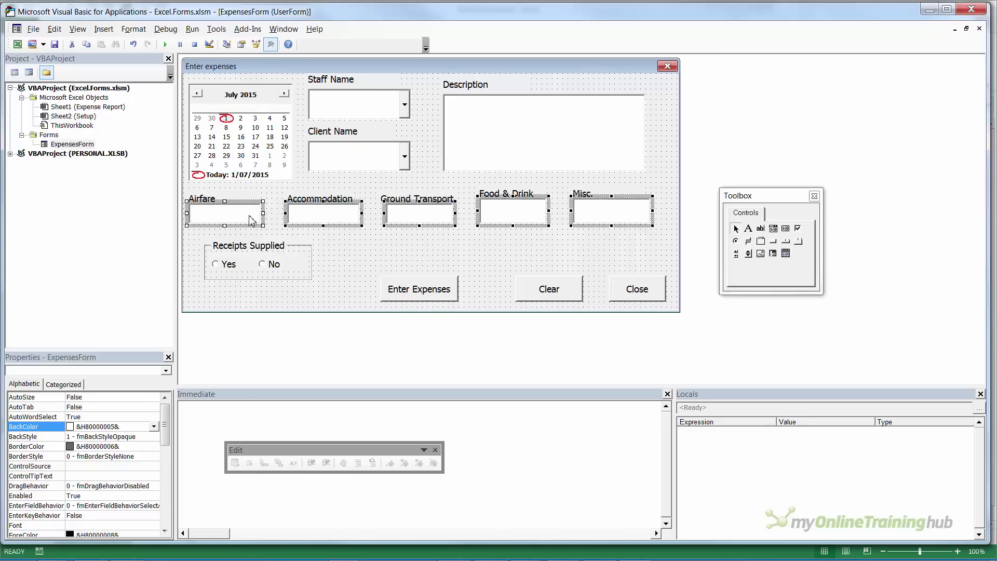
{"action": "left_click", "coordinate": [134, 29]}
{"action": "mouse_move", "coordinate": [203, 57]}
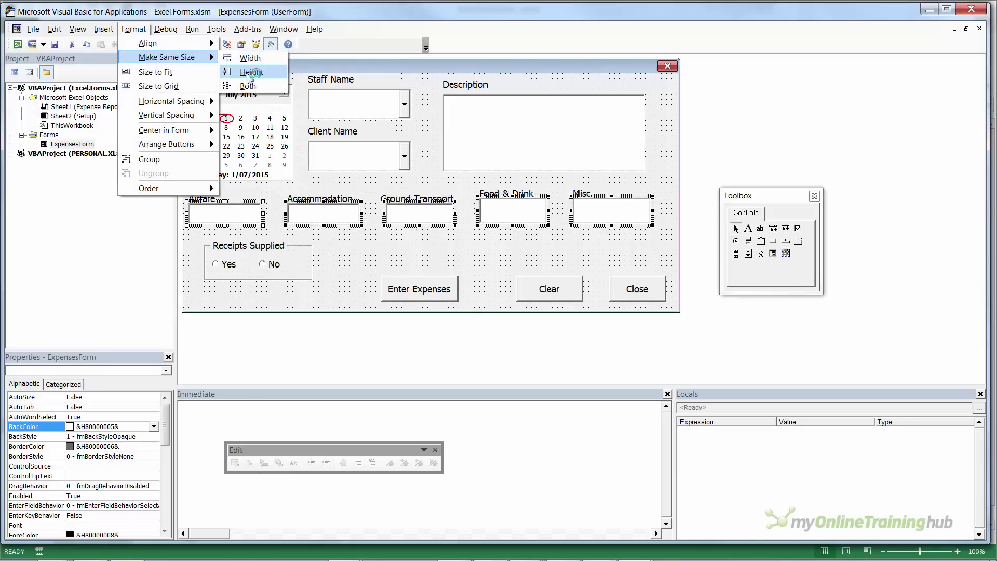
{"action": "left_click", "coordinate": [251, 73]}
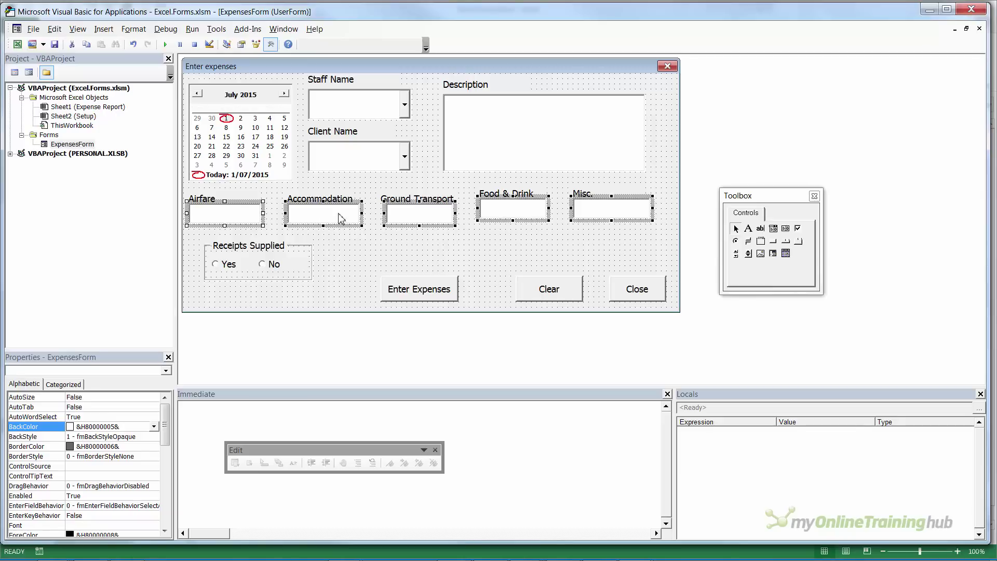
Align the bottoms of the five expense text boxes with the Airfare text box
{"action": "left_click", "coordinate": [132, 31]}
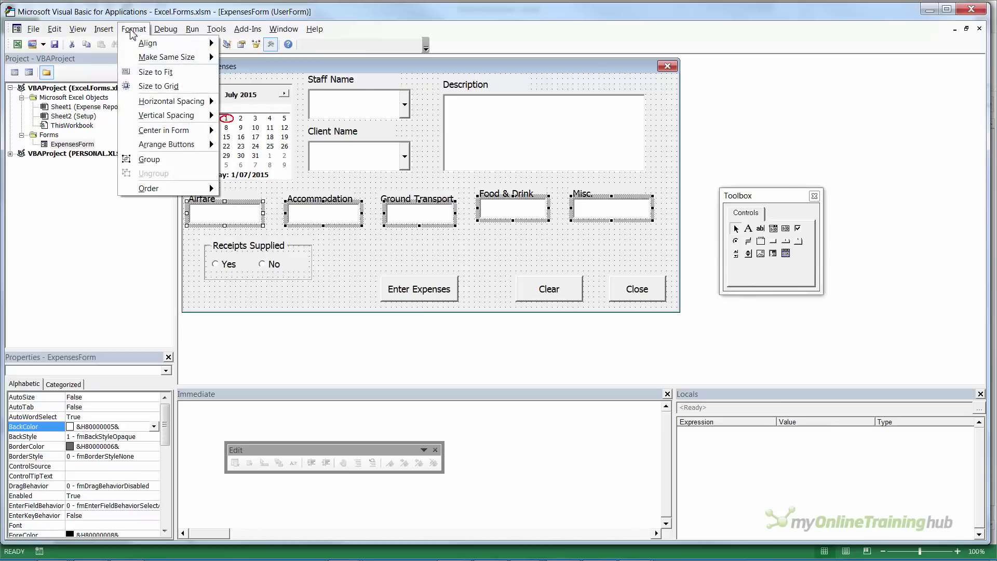
{"action": "mouse_move", "coordinate": [147, 45]}
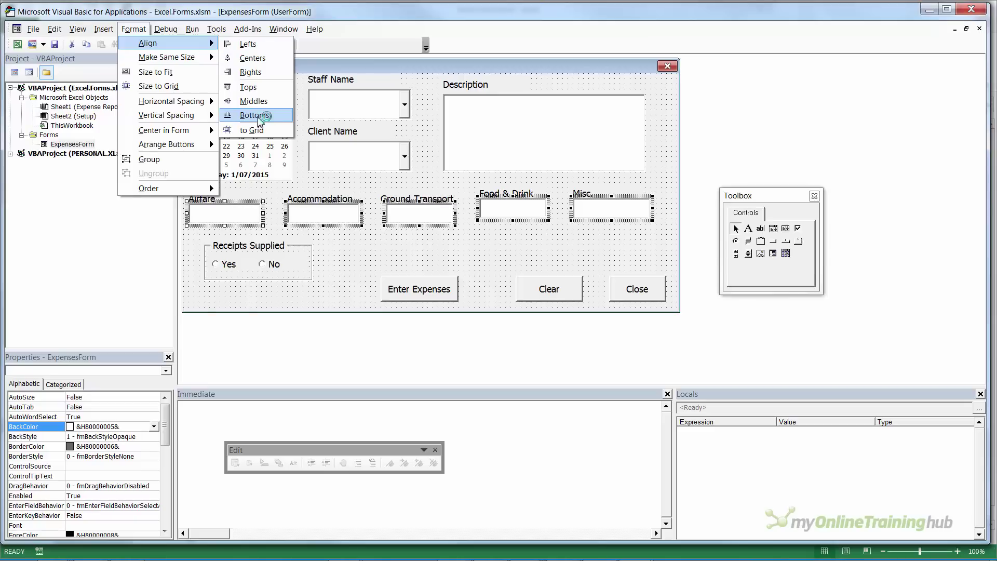
{"action": "left_click", "coordinate": [256, 115]}
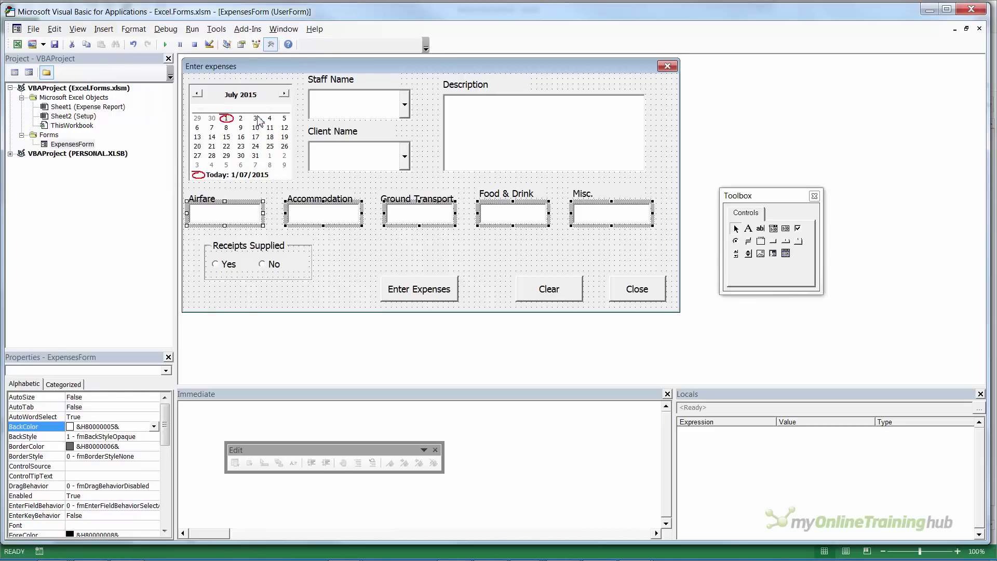
Lower the Food & Drink label onto its text box, and align the bottoms of all five expense labels with the Airfare label
{"action": "left_click", "coordinate": [497, 194]}
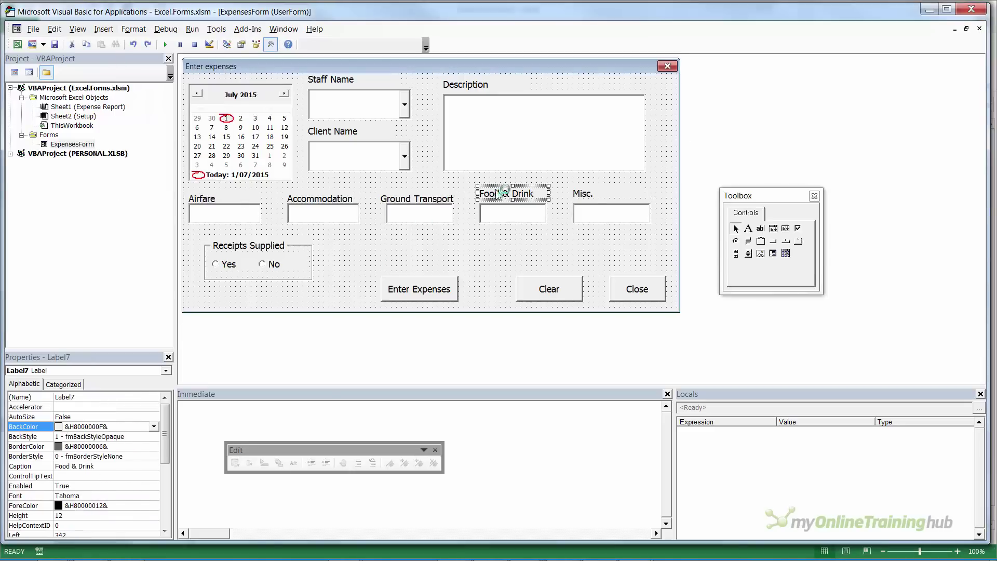
{"action": "left_click_drag", "start_coordinate": [498, 194], "coordinate": [498, 199]}
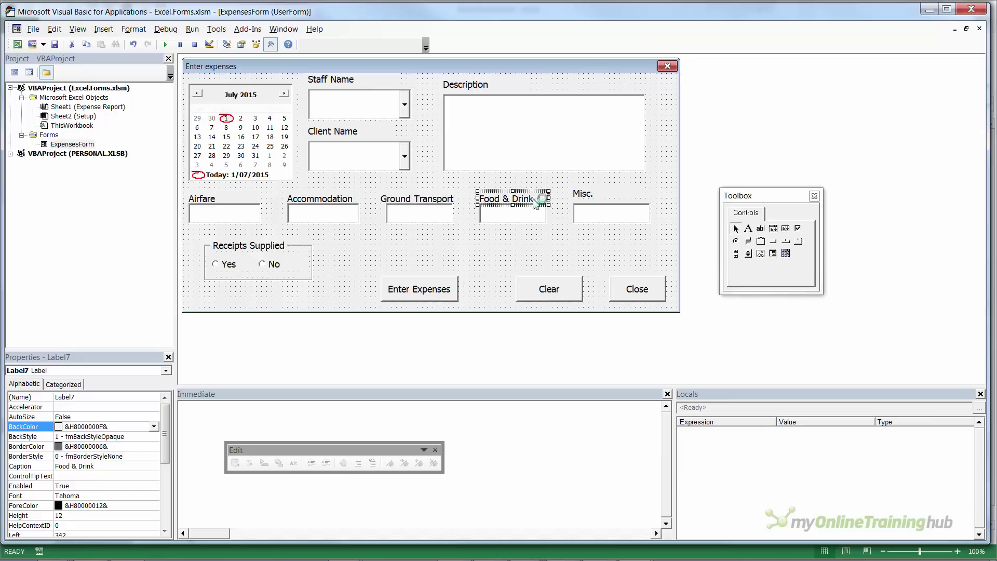
{"action": "left_click", "coordinate": [586, 255]}
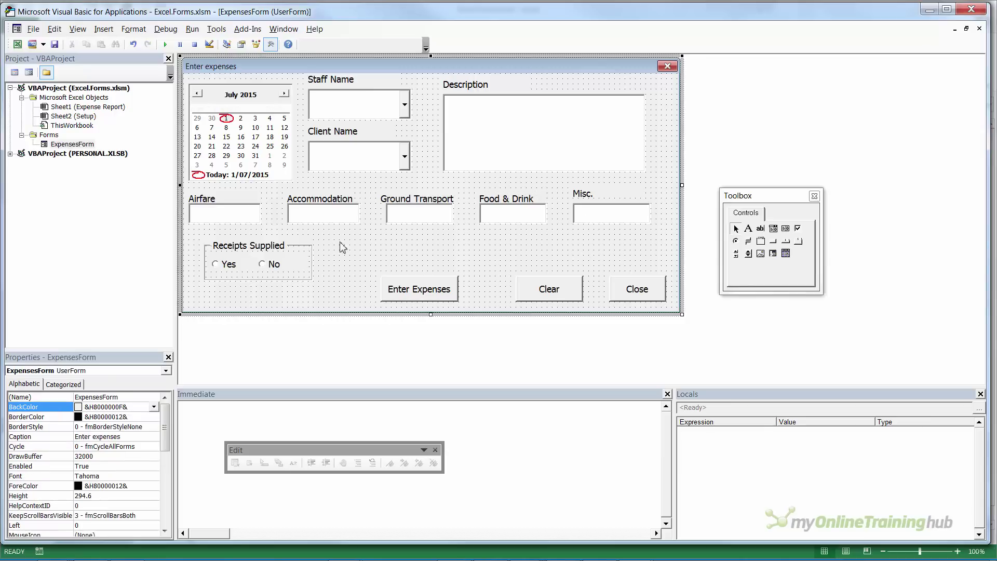
{"action": "left_click", "coordinate": [591, 199]}
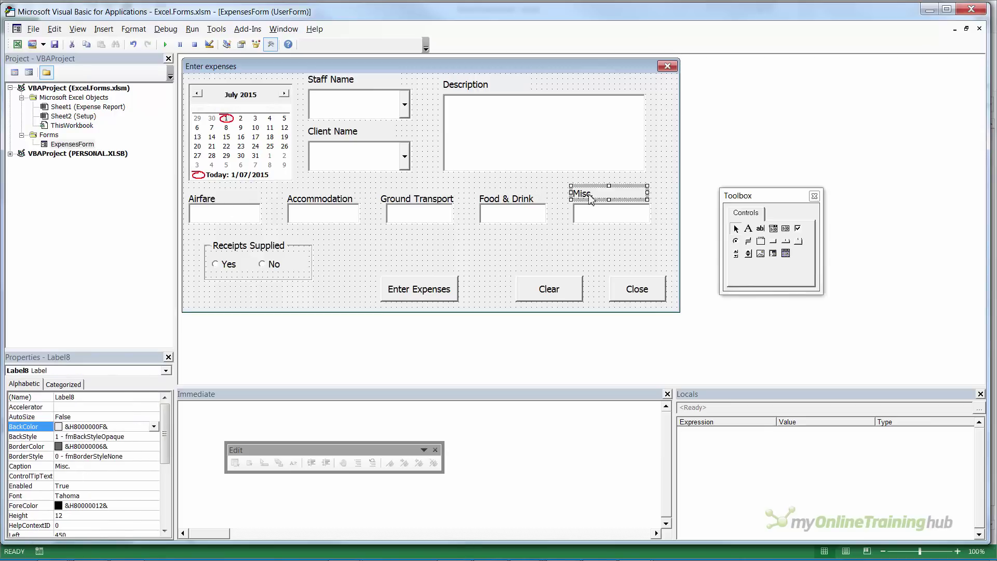
{"action": "left_click", "coordinate": [528, 201], "text": "ctrl"}
{"action": "left_click", "coordinate": [418, 202], "text": "ctrl"}
{"action": "left_click", "coordinate": [341, 201], "text": "ctrl"}
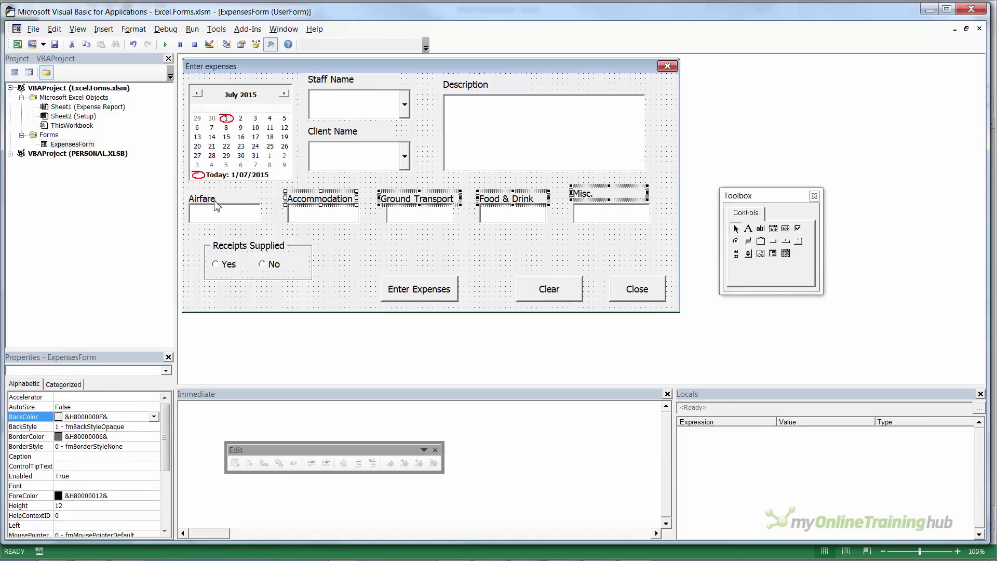
{"action": "left_click", "coordinate": [214, 203], "text": "ctrl"}
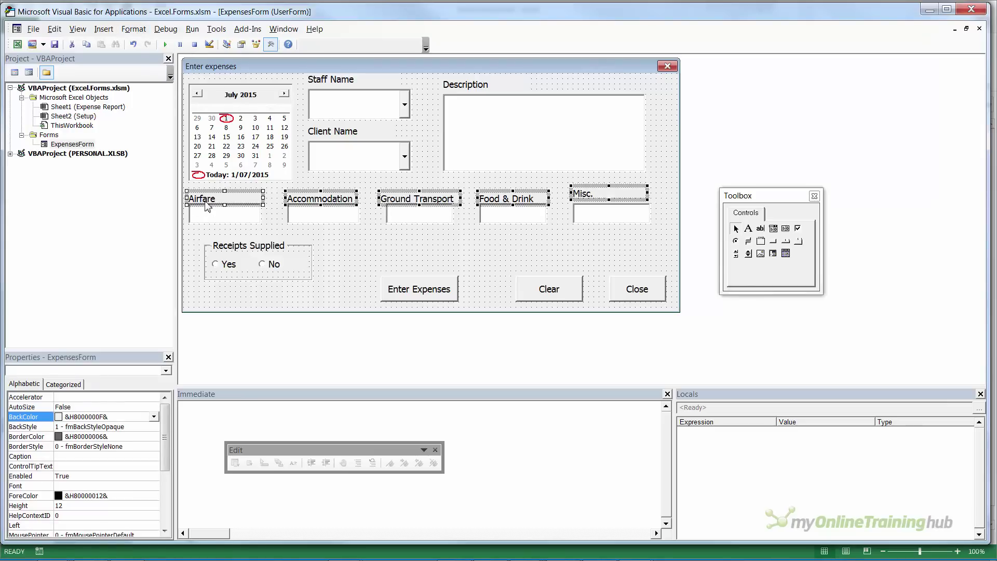
{"action": "left_click", "coordinate": [133, 30]}
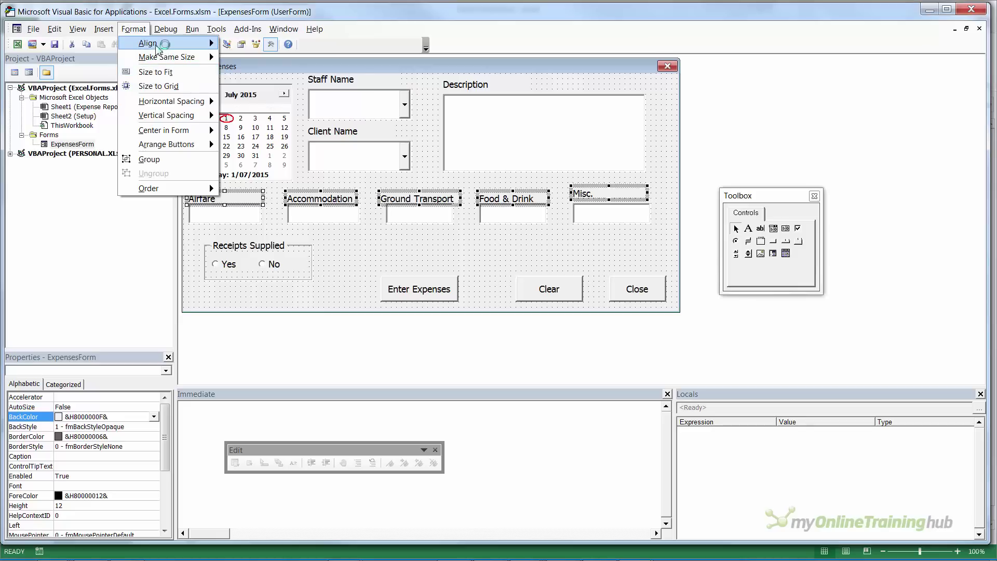
{"action": "mouse_move", "coordinate": [157, 46]}
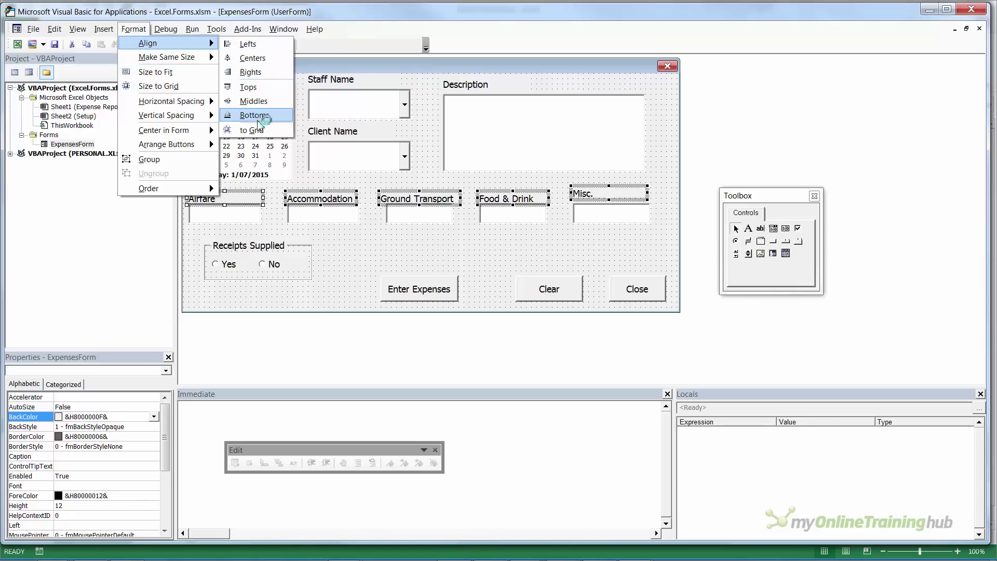
{"action": "left_click", "coordinate": [257, 116]}
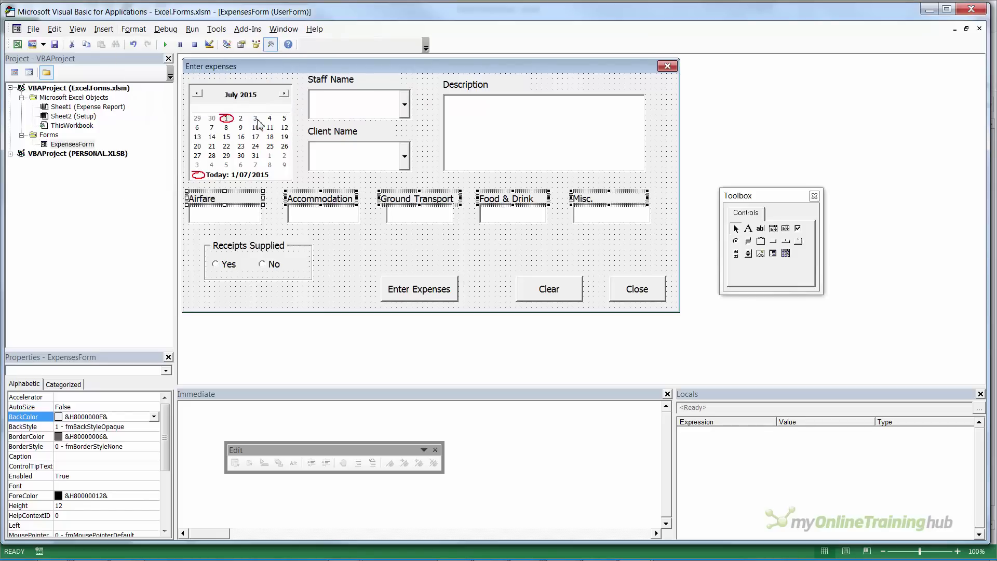
{"action": "left_click", "coordinate": [402, 251]}
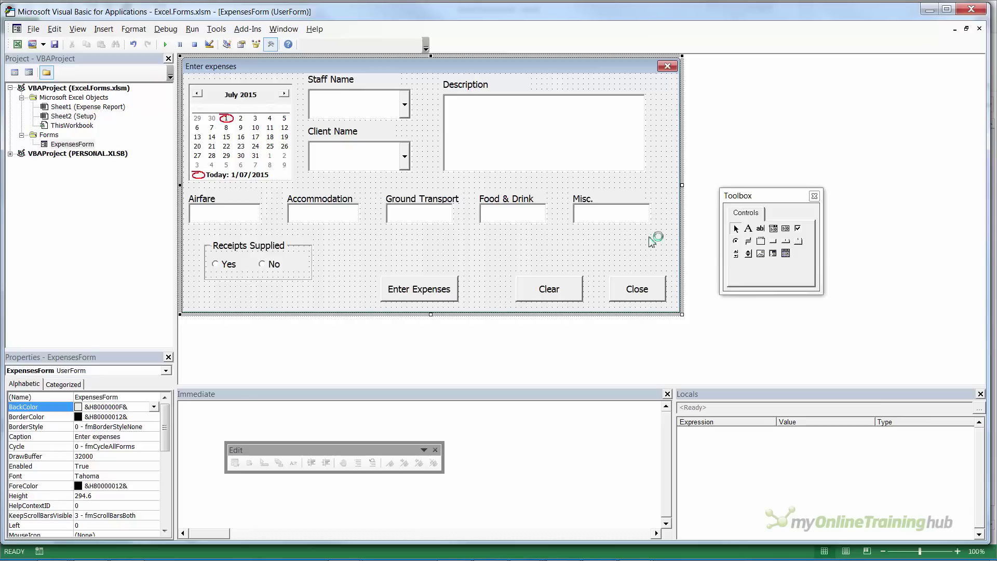
Group the five expense labels and their text boxes, from Airfare to Misc., into one object
{"action": "left_click_drag", "start_coordinate": [659, 237], "coordinate": [186, 191]}
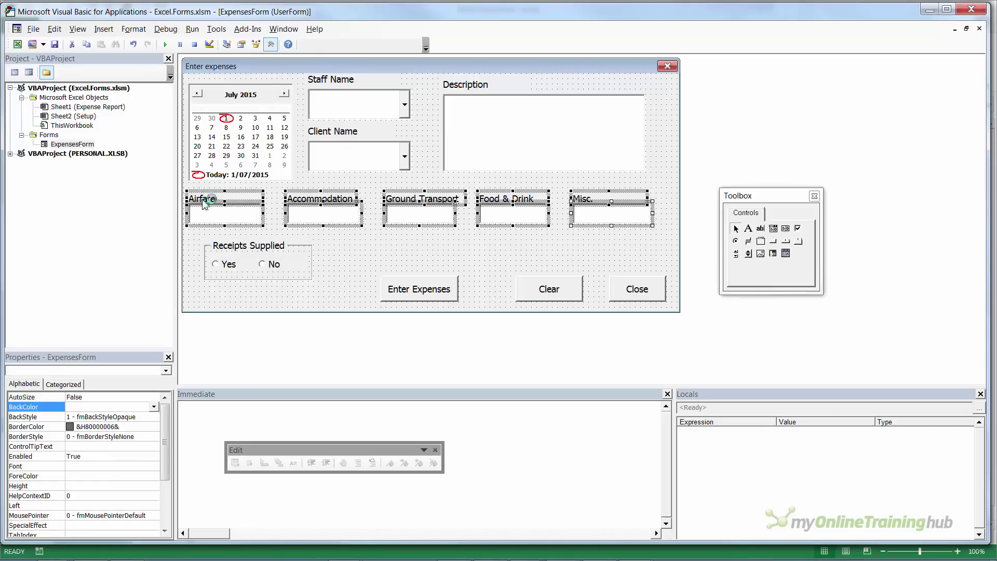
{"action": "left_click", "coordinate": [134, 30]}
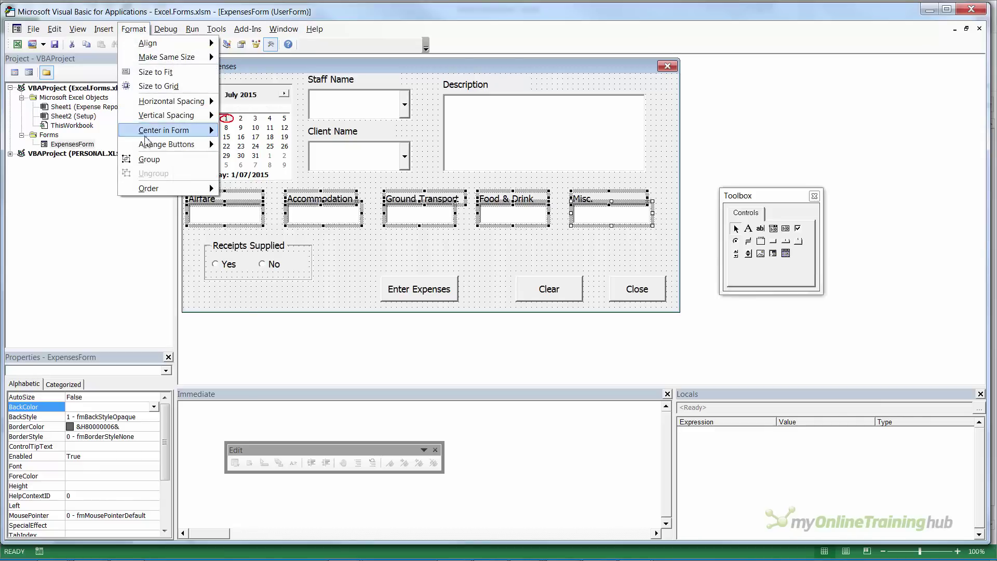
{"action": "left_click", "coordinate": [144, 161]}
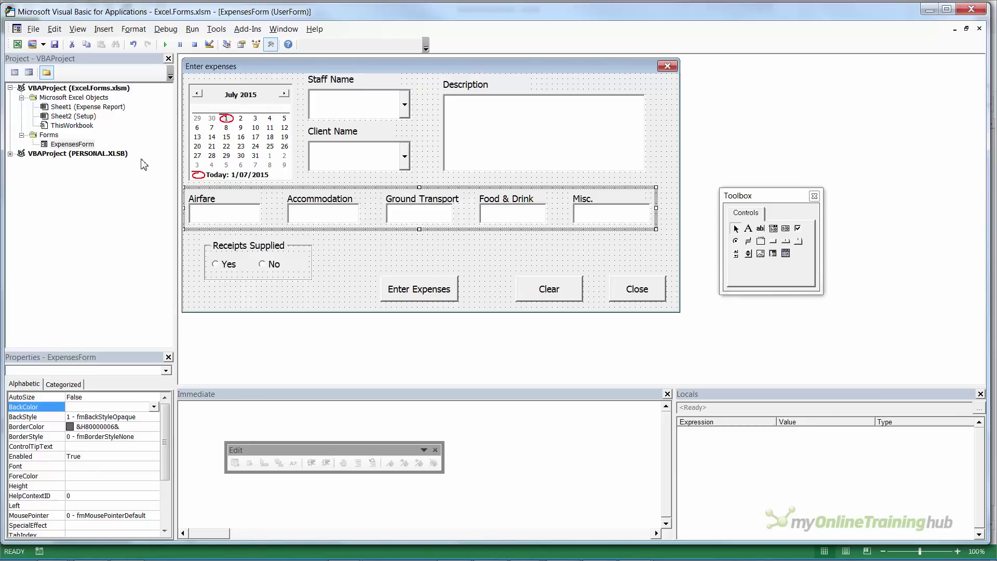
Center the group of expense labels and text boxes horizontally in the form
{"action": "left_click", "coordinate": [132, 29]}
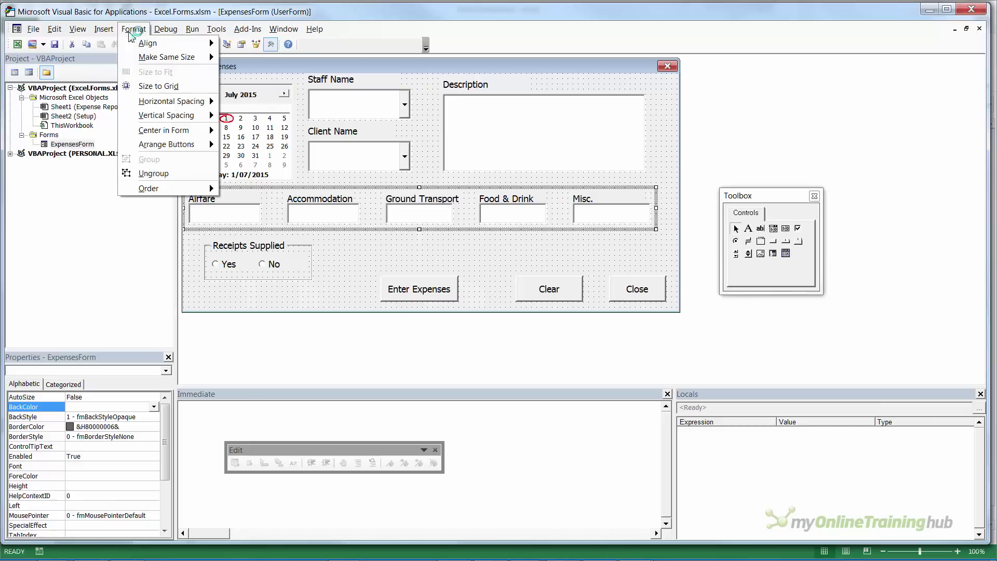
{"action": "mouse_move", "coordinate": [207, 130]}
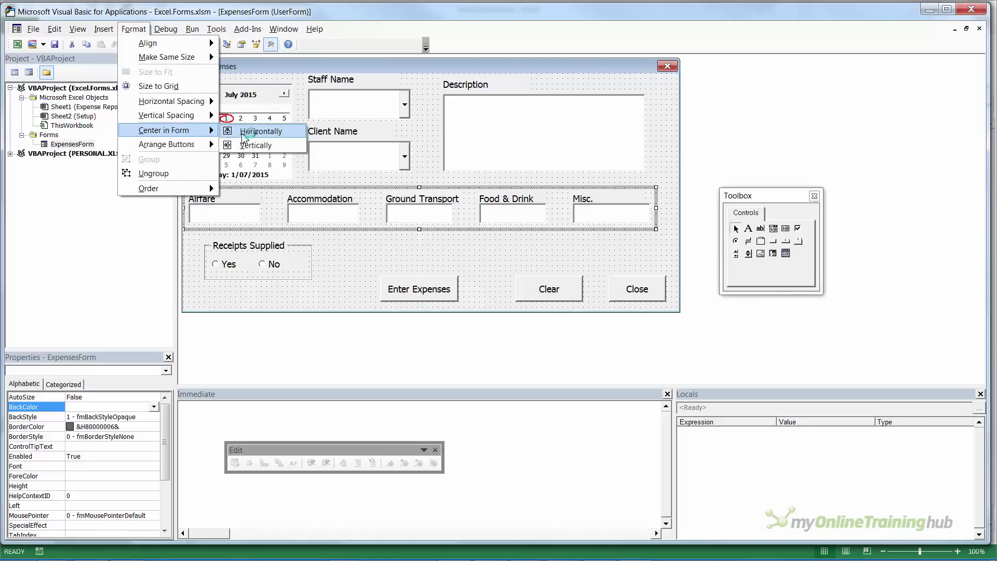
{"action": "left_click", "coordinate": [244, 136]}
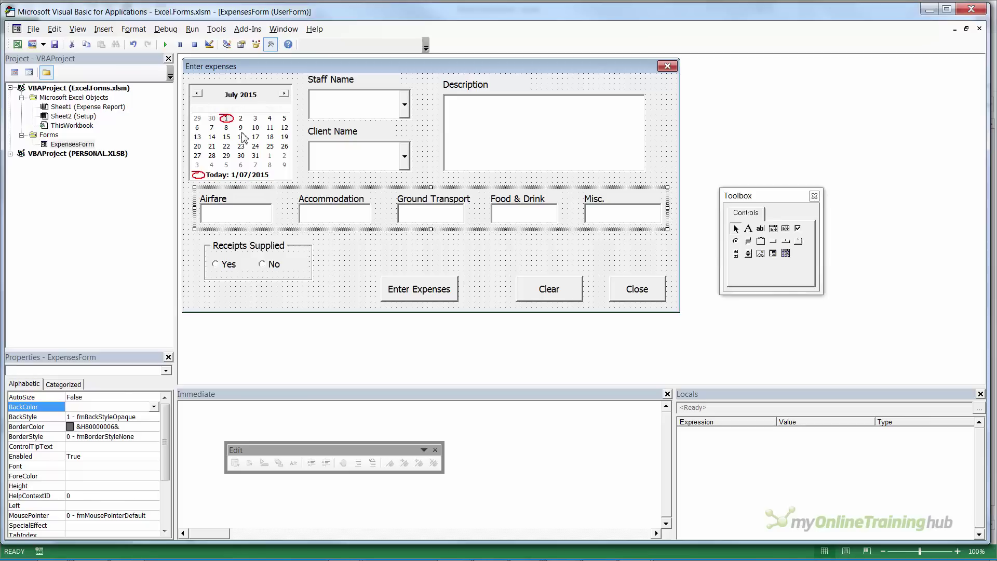
{"action": "left_click", "coordinate": [365, 266]}
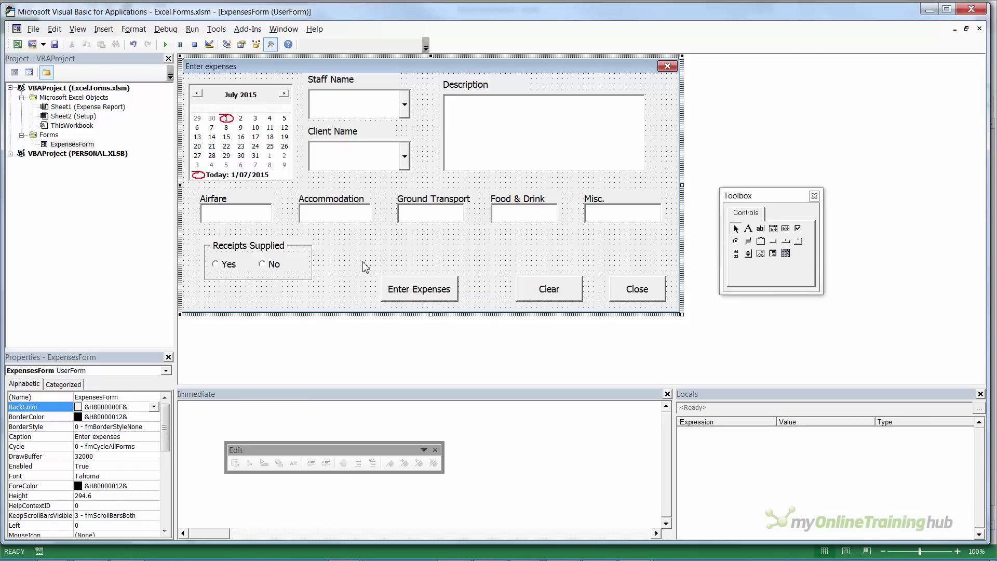
Move the Receipts Supplied frame under the Description box and the expense group down to just above the command buttons
{"action": "left_click", "coordinate": [335, 205]}
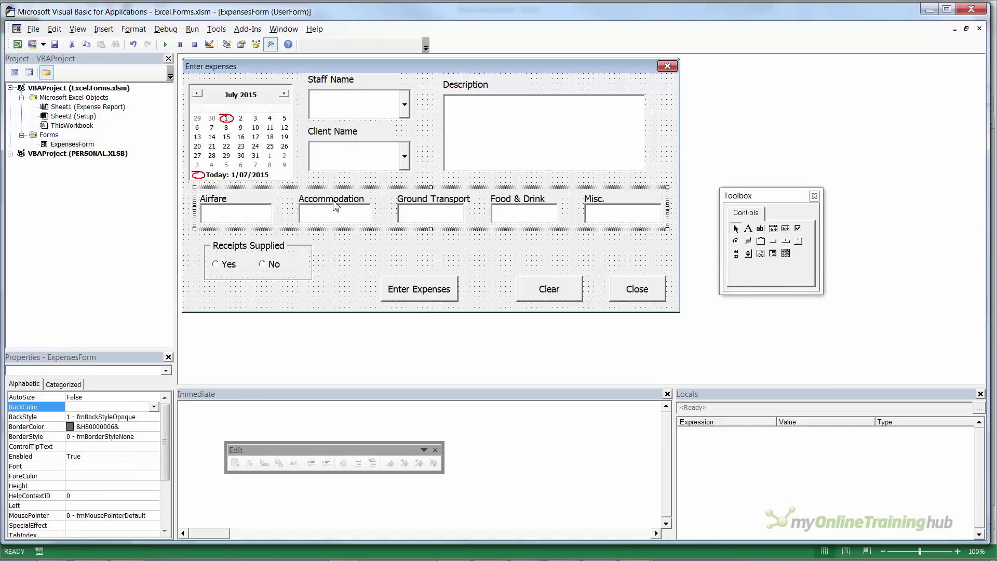
{"action": "left_click", "coordinate": [251, 248]}
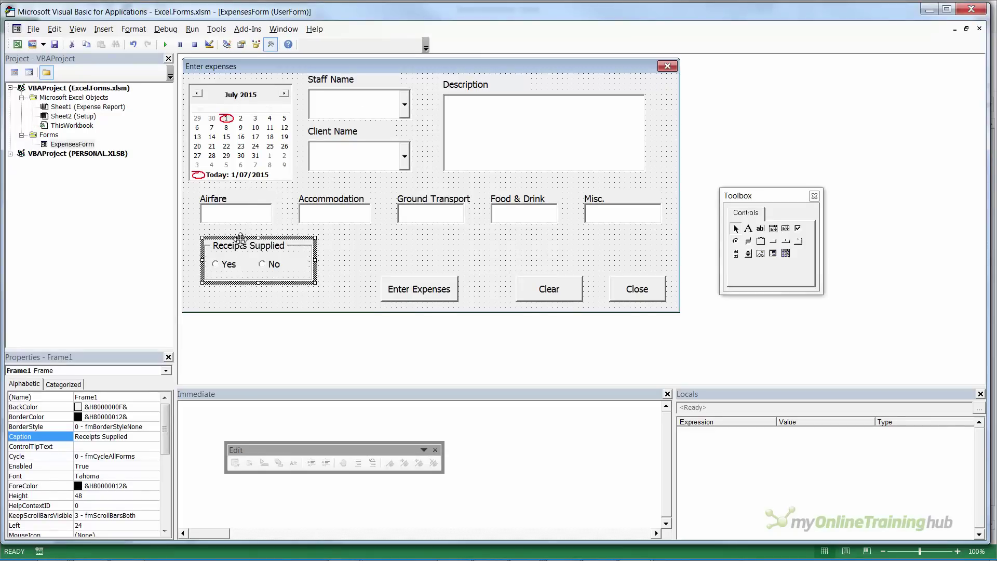
{"action": "left_click_drag", "start_coordinate": [238, 237], "coordinate": [506, 182]}
{"action": "left_click", "coordinate": [366, 203]}
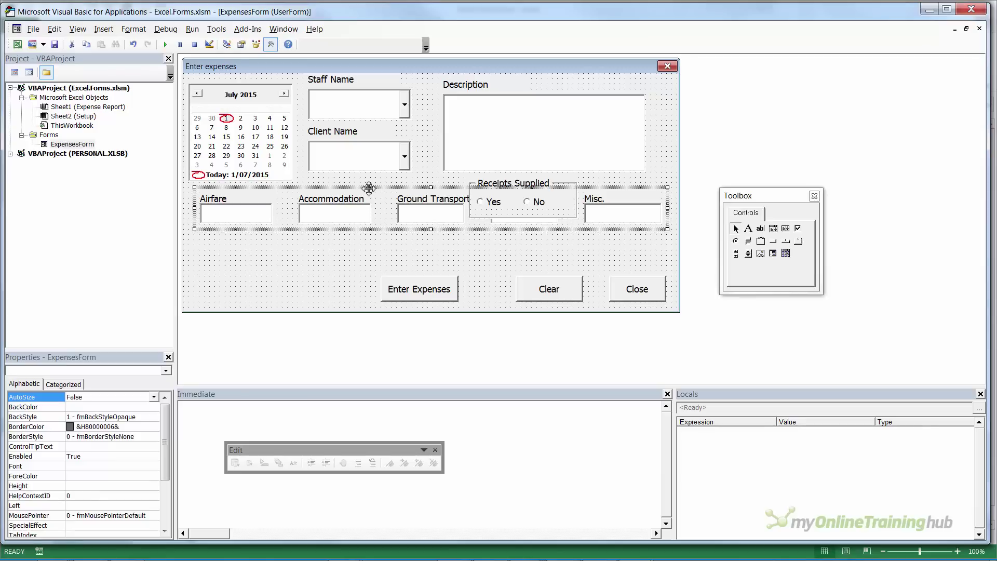
{"action": "left_click_drag", "start_coordinate": [370, 189], "coordinate": [363, 227]}
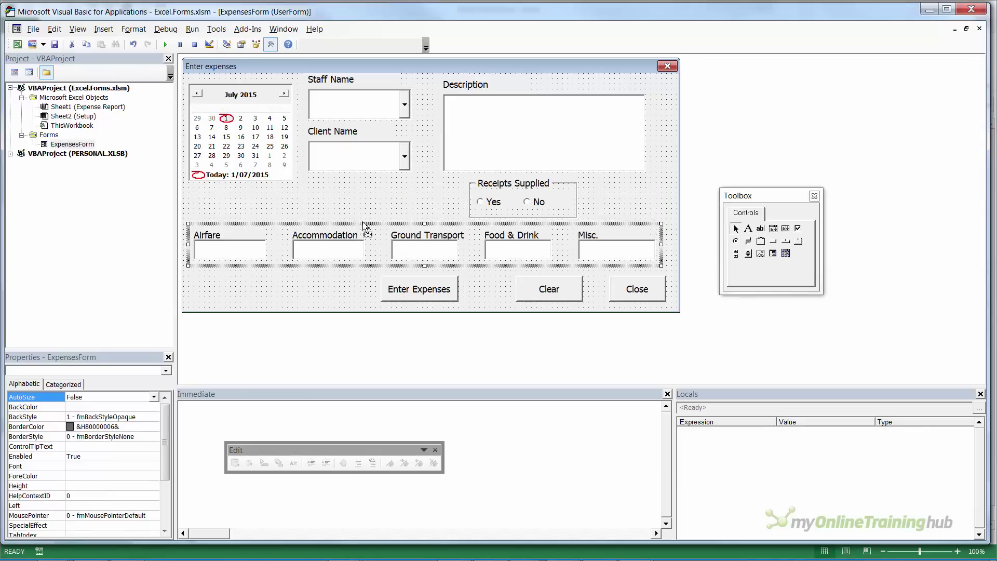
{"action": "left_click", "coordinate": [500, 194]}
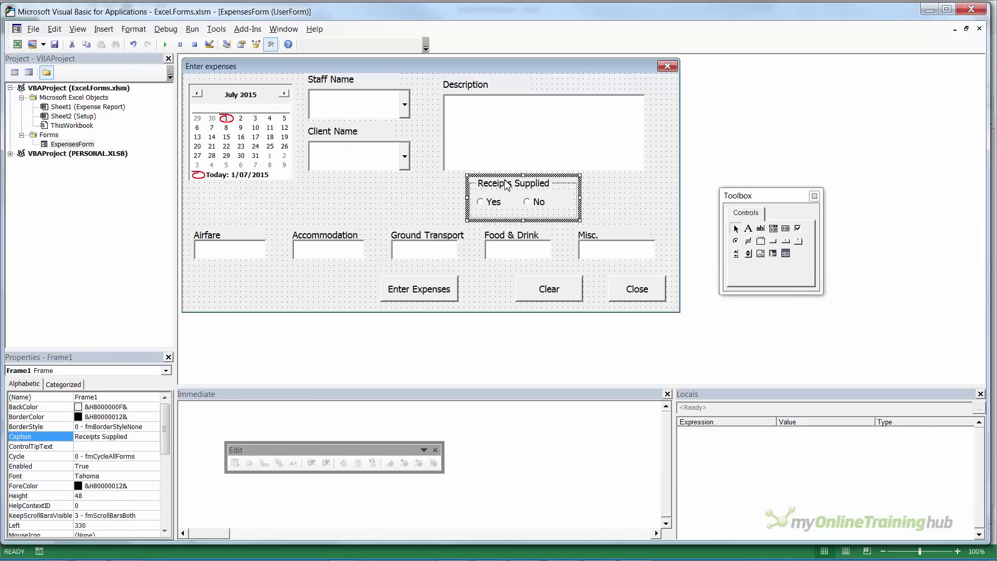
{"action": "left_click_drag", "start_coordinate": [508, 183], "coordinate": [519, 182]}
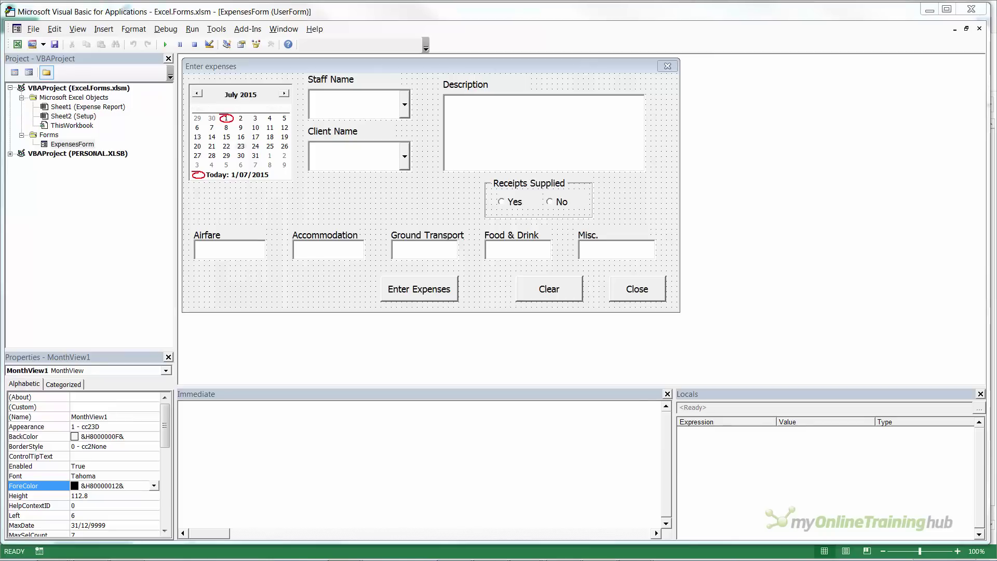
Switch to the Excel workbook showing the Expense Report sheet
{"action": "key", "text": "alt+F11"}
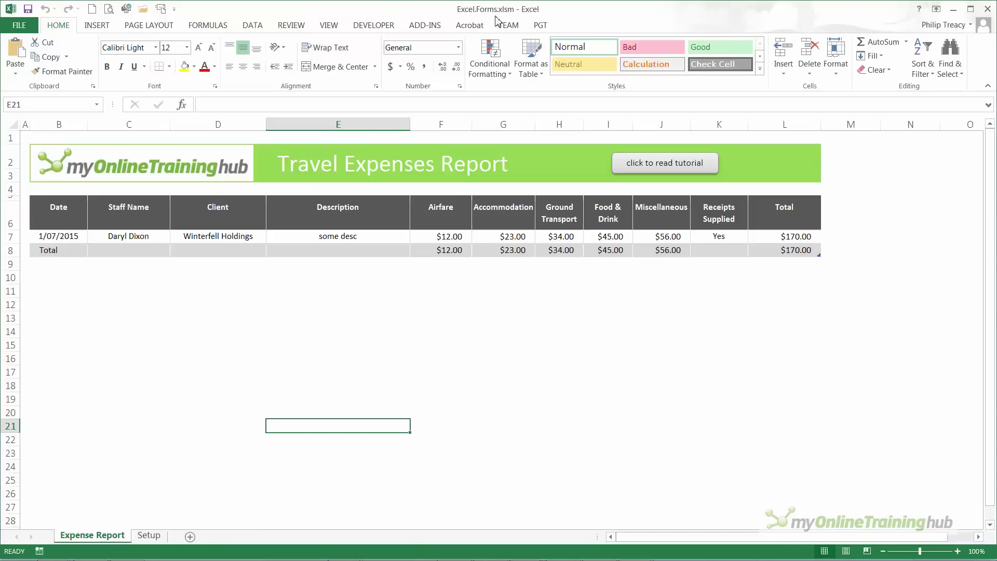
Examine the staff and client lists on the Setup sheet and the workbook's defined names
{"action": "left_click", "coordinate": [149, 536]}
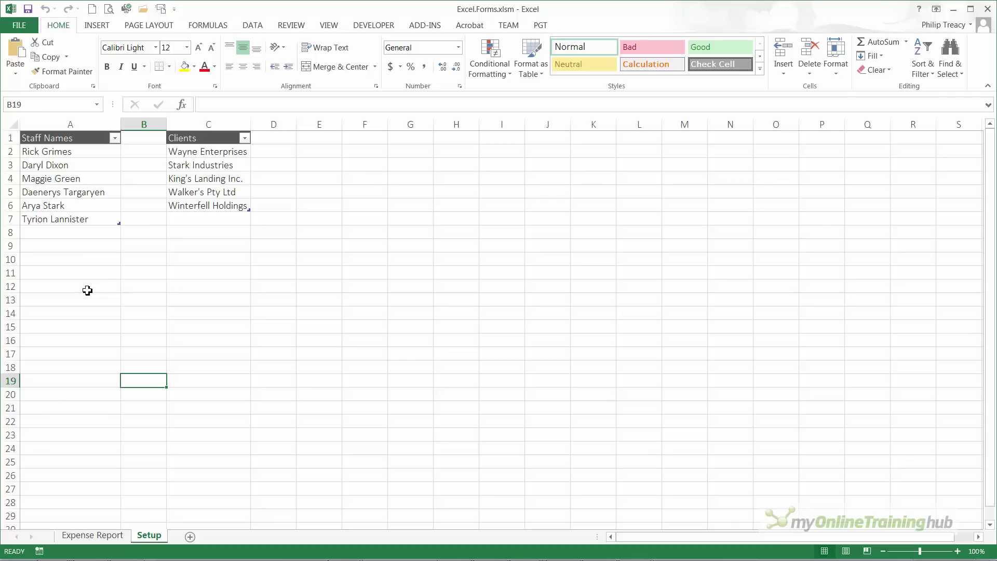
{"action": "left_click", "coordinate": [68, 340]}
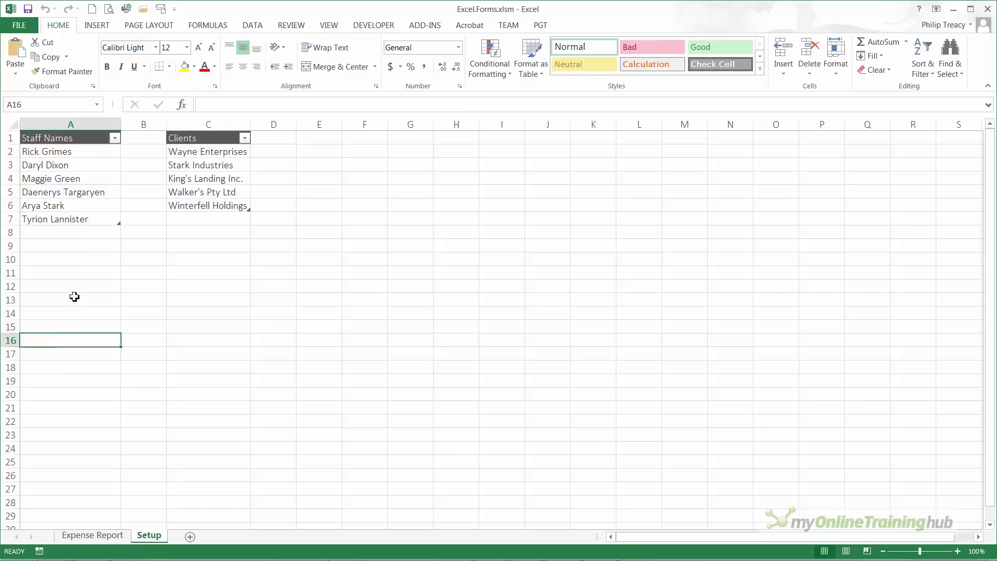
{"action": "left_click", "coordinate": [96, 104]}
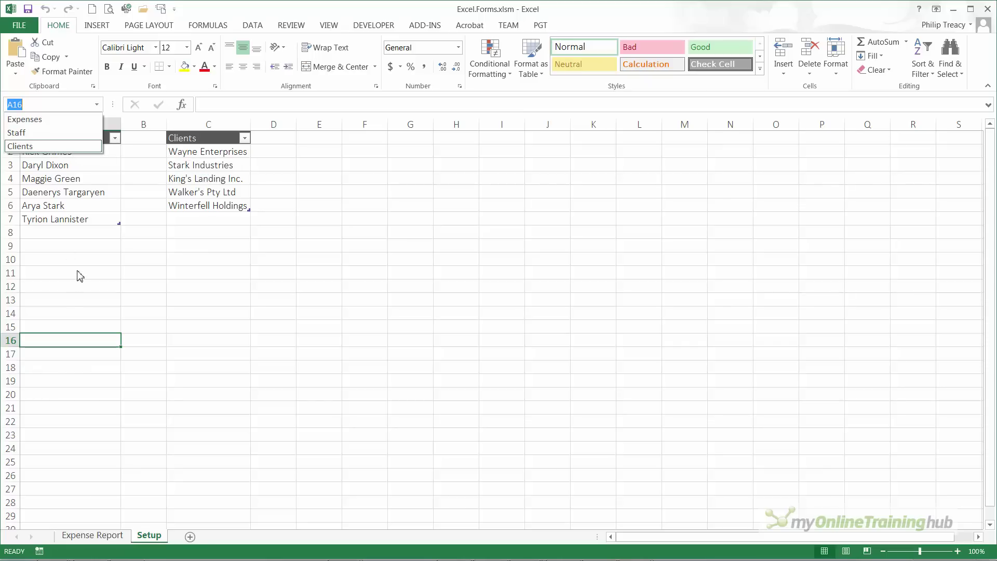
{"action": "key", "text": "Escape"}
Switch to the VBA editor and set the Staff Name combo box's RowSource to Staff
{"action": "key", "text": "alt+F11"}
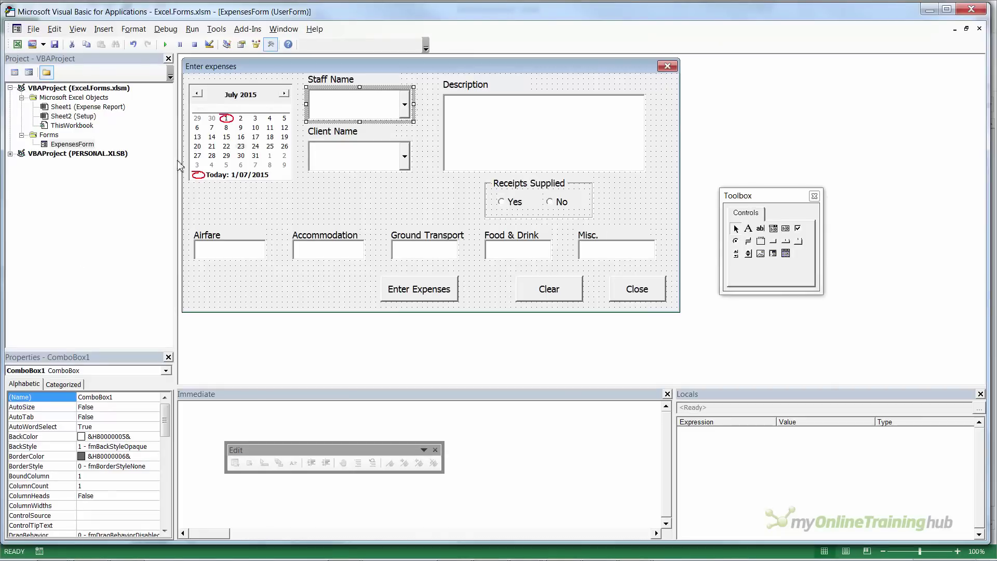
{"action": "left_click", "coordinate": [325, 108]}
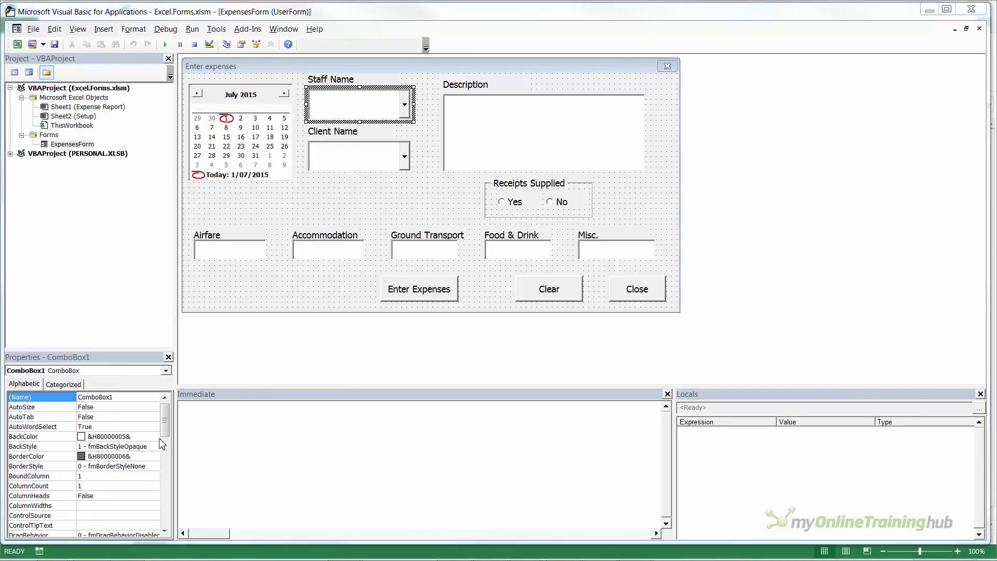
{"action": "left_click_drag", "start_coordinate": [165, 428], "coordinate": [166, 499]}
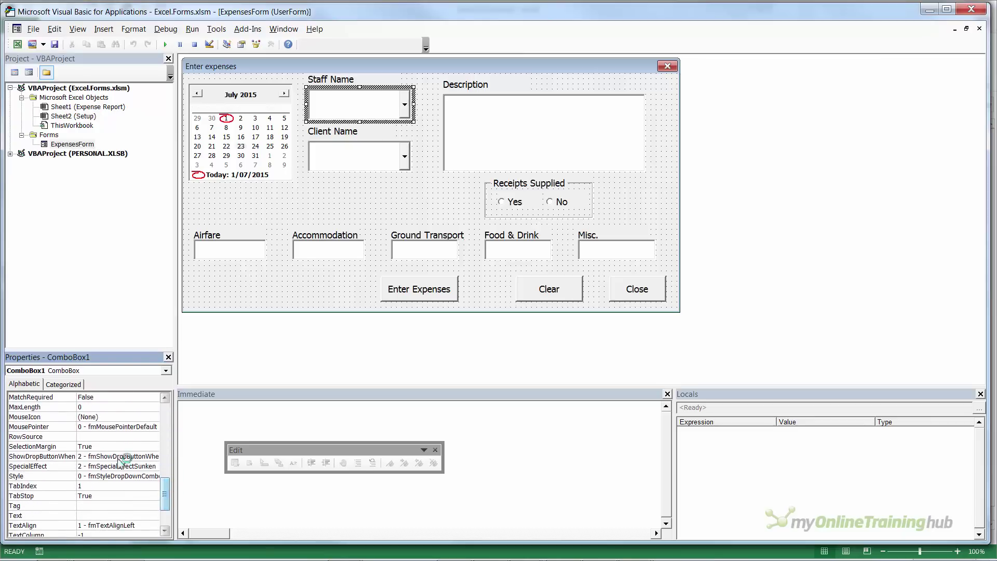
{"action": "left_click", "coordinate": [86, 436]}
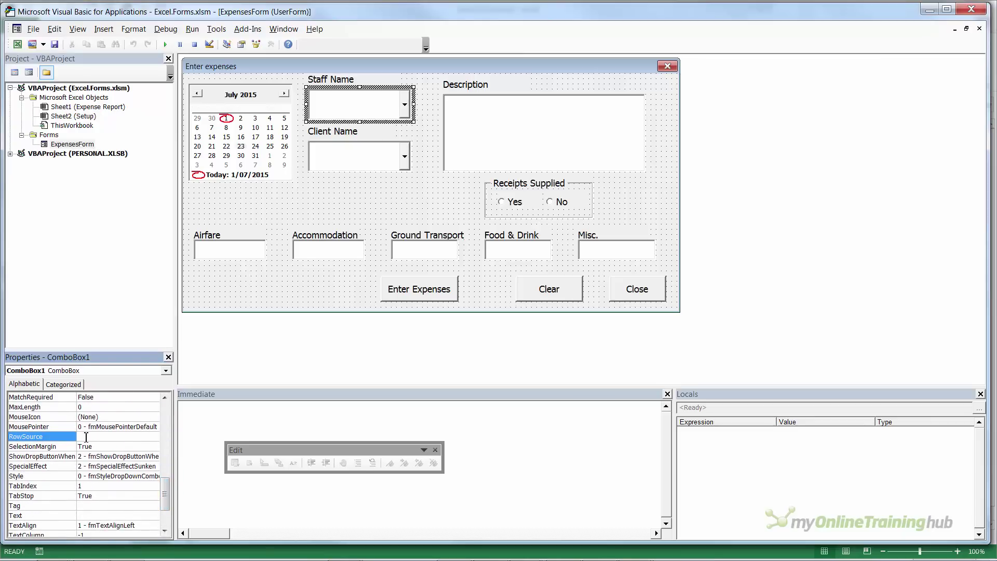
{"action": "type", "text": "Staff"}
{"action": "left_click", "coordinate": [405, 110]}
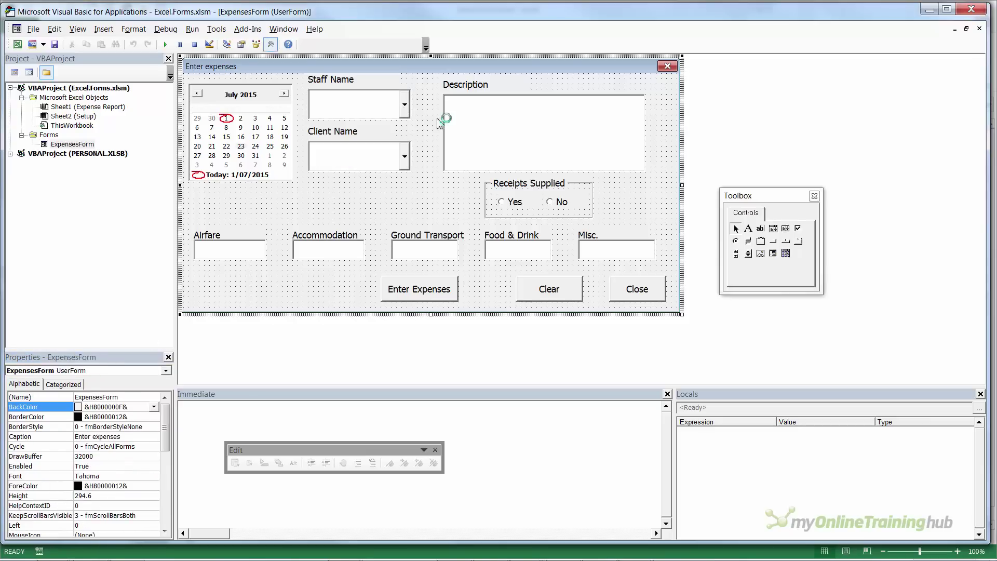
Set the Client Name combo box's RowSource to Clients
{"action": "left_click", "coordinate": [405, 162]}
{"action": "left_click", "coordinate": [406, 163]}
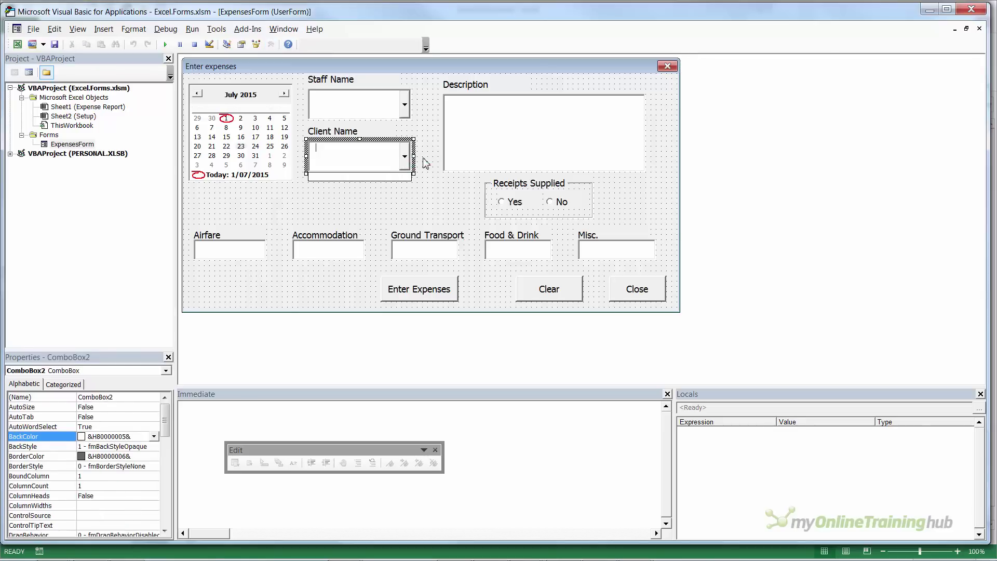
{"action": "key", "text": "Escape"}
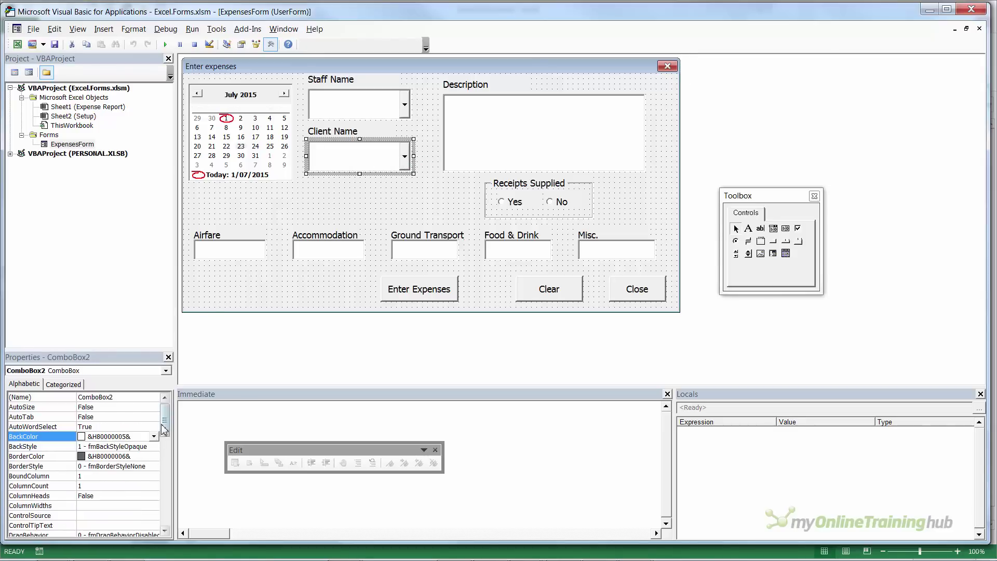
{"action": "left_click_drag", "start_coordinate": [164, 429], "coordinate": [167, 500]}
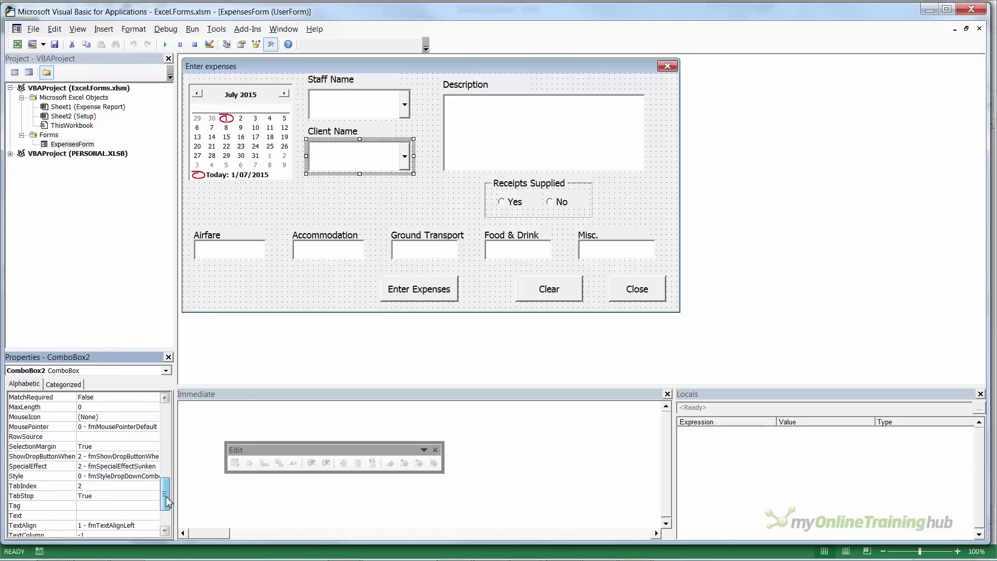
{"action": "left_click", "coordinate": [91, 437]}
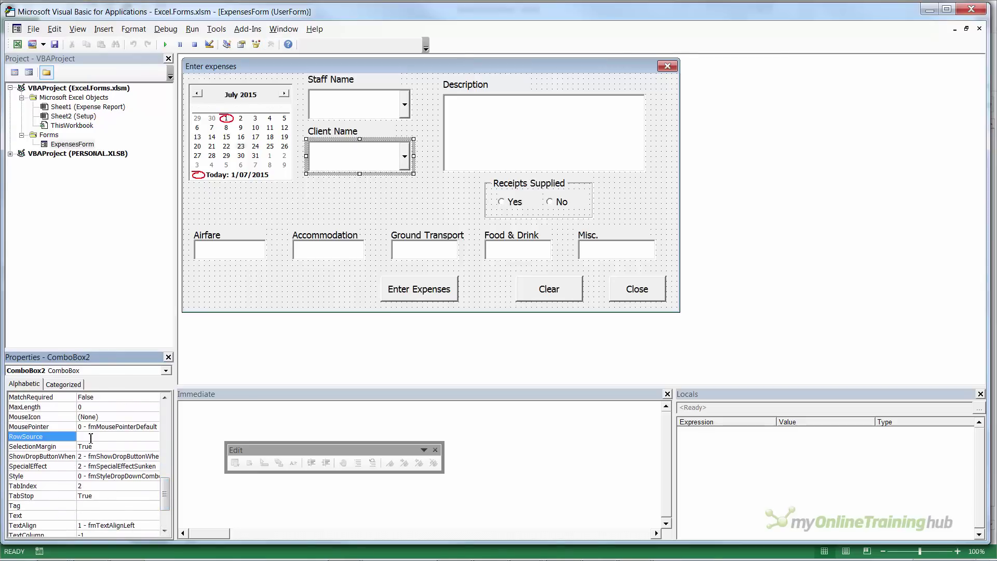
{"action": "type", "text": "Clients"}
{"action": "key", "text": "Return"}
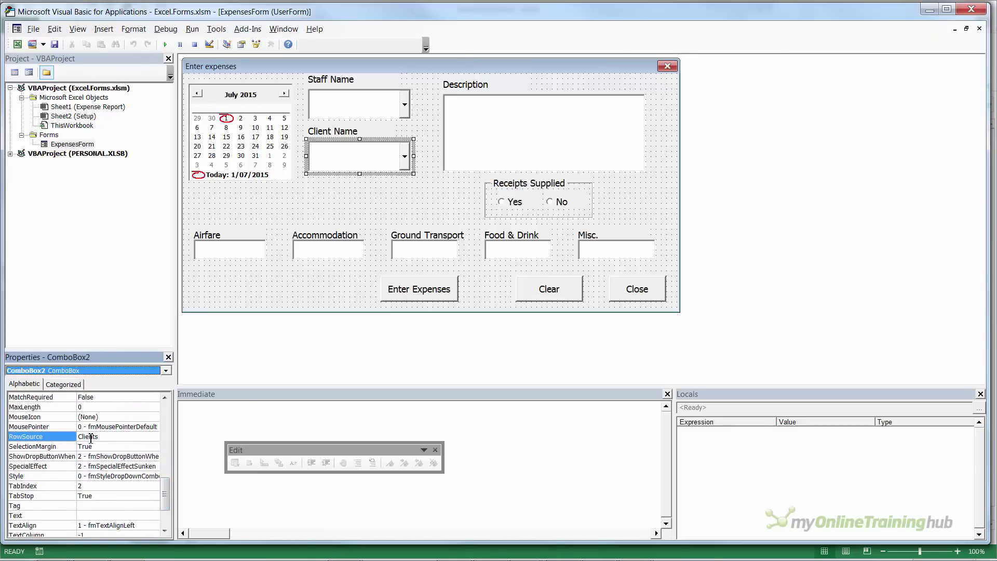
Check the entries offered by the Client Name drop-down list in the form
{"action": "left_click", "coordinate": [406, 164]}
{"action": "left_click", "coordinate": [406, 164]}
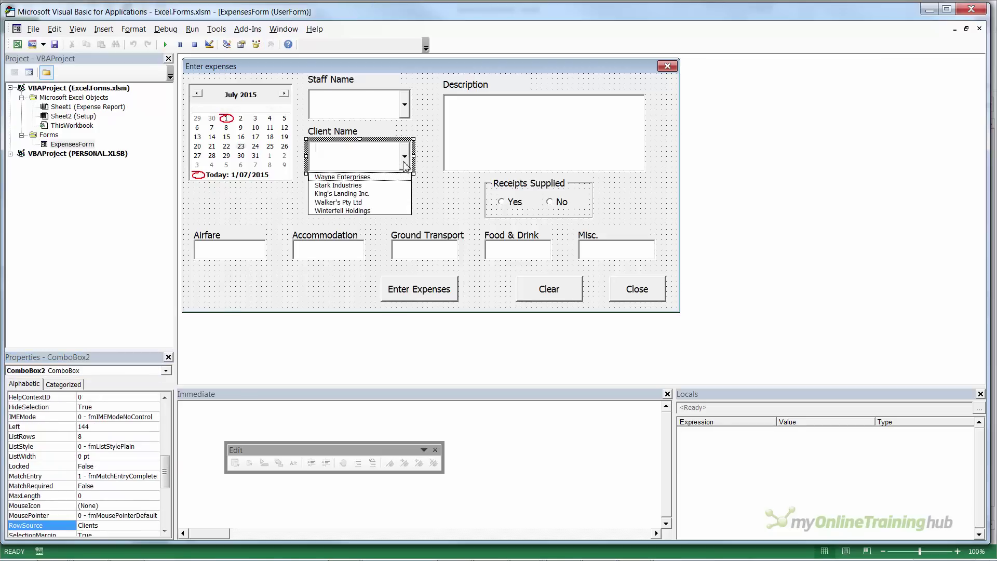
{"action": "left_click", "coordinate": [338, 320]}
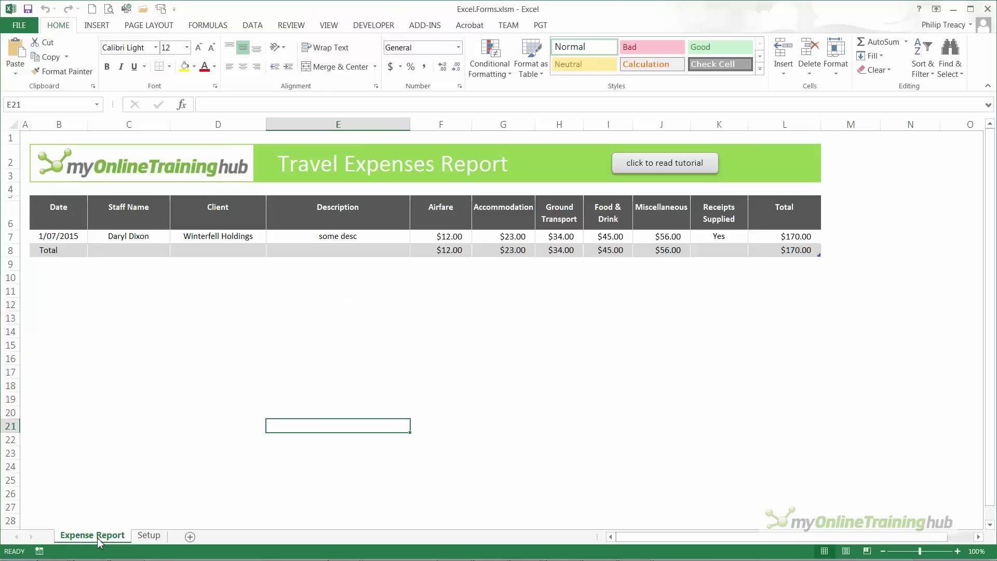
Draw a rounded rectangle about 2.9 cm wide and 1.3 cm high at the far end of the green banner, above the Total column
{"action": "left_click", "coordinate": [97, 29]}
{"action": "left_click", "coordinate": [199, 57]}
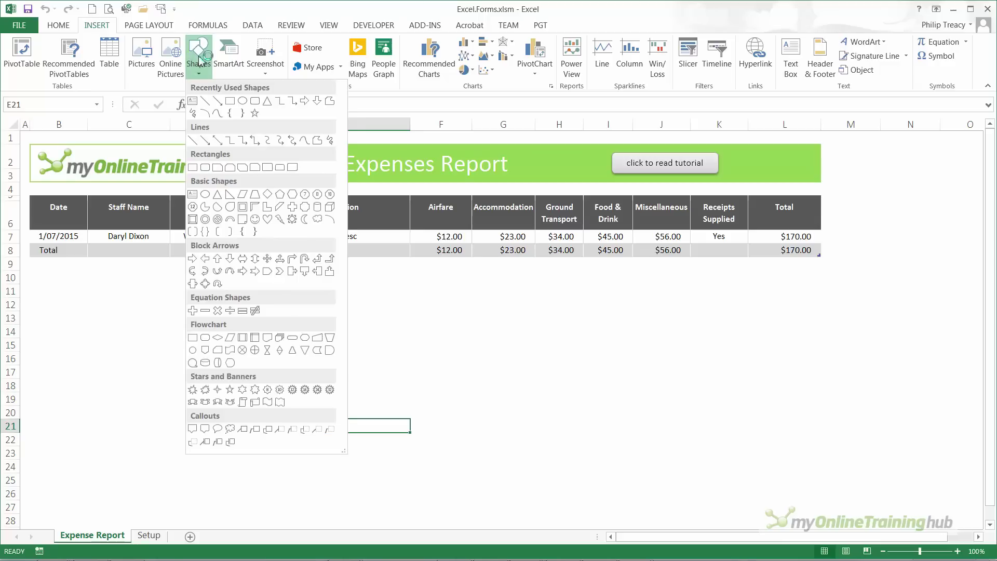
{"action": "left_click", "coordinate": [254, 101]}
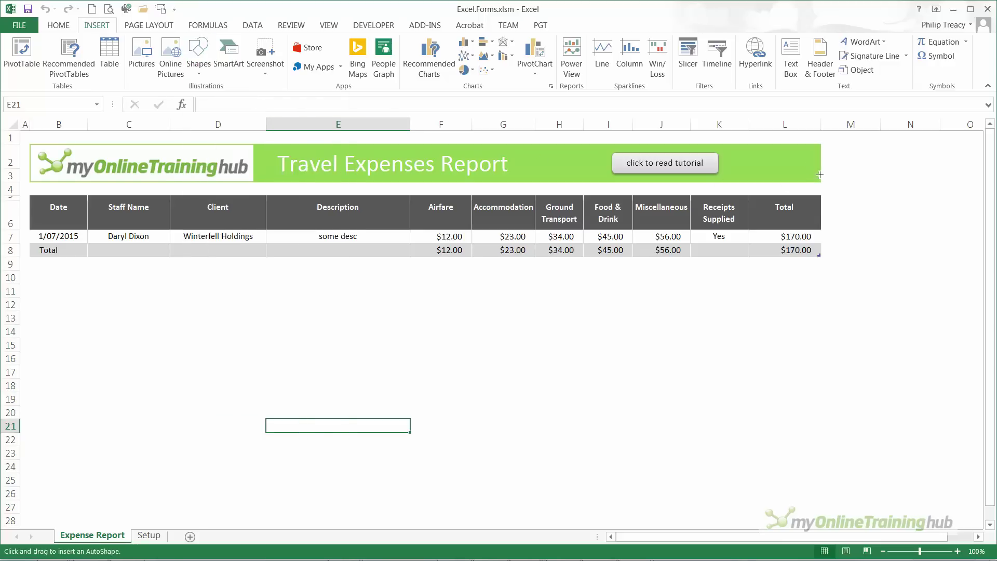
{"action": "mouse_move", "coordinate": [746, 147]}
{"action": "left_mouse_down"}
{"action": "mouse_move", "coordinate": [756, 169]}
{"action": "mouse_move", "coordinate": [817, 181]}
{"action": "left_mouse_up"}
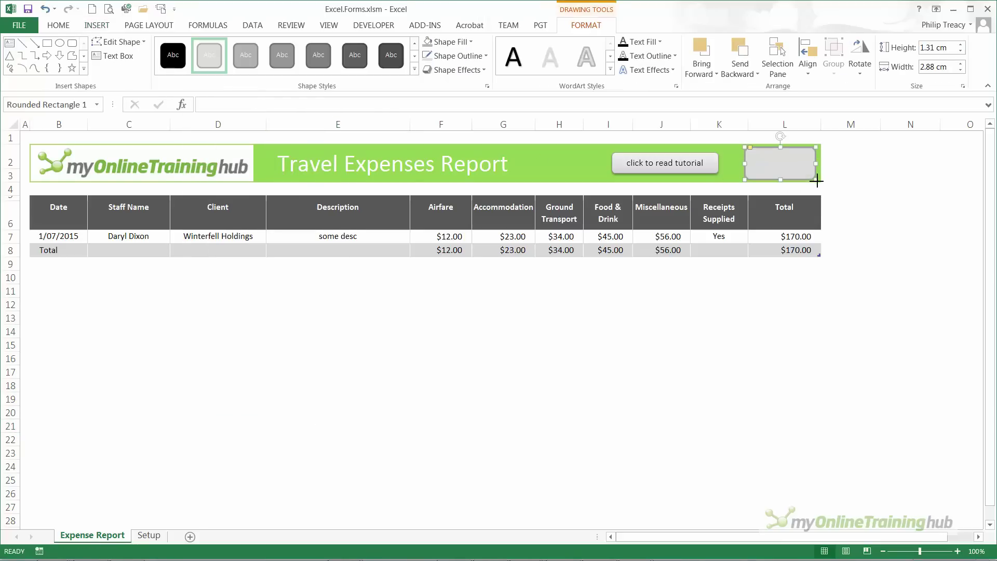
Fill the rounded rectangle with the standard blue colour
{"action": "right_click", "coordinate": [761, 178]}
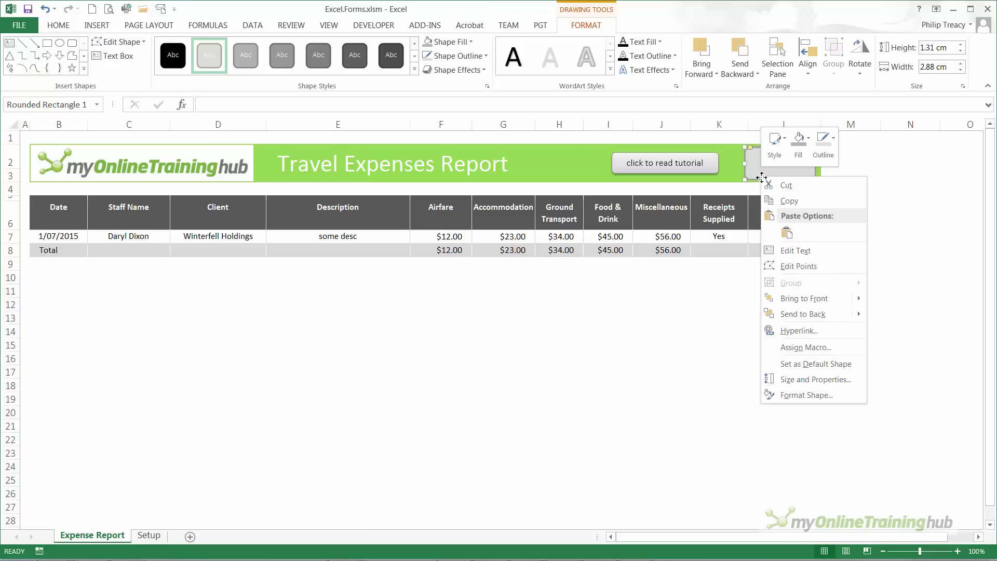
{"action": "left_click", "coordinate": [800, 138]}
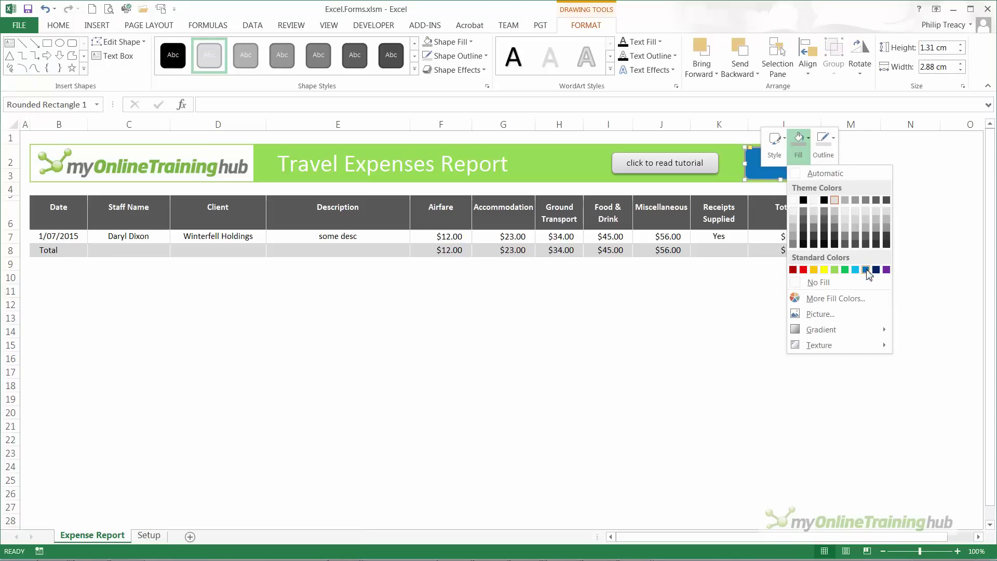
{"action": "left_click", "coordinate": [870, 267]}
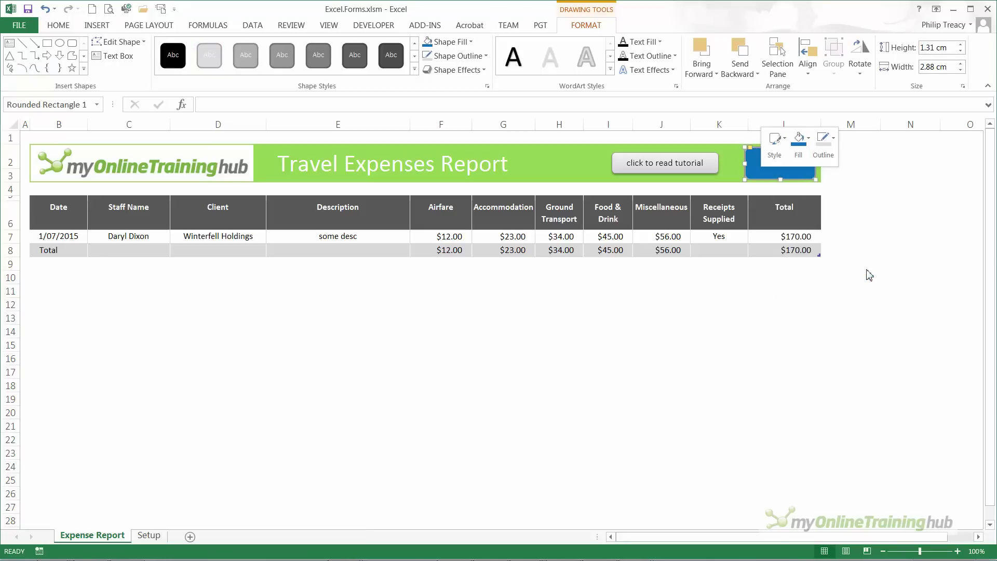
Label the blue rounded rectangle "Enter Expenses" in bold, horizontally centered text
{"action": "right_click", "coordinate": [767, 166]}
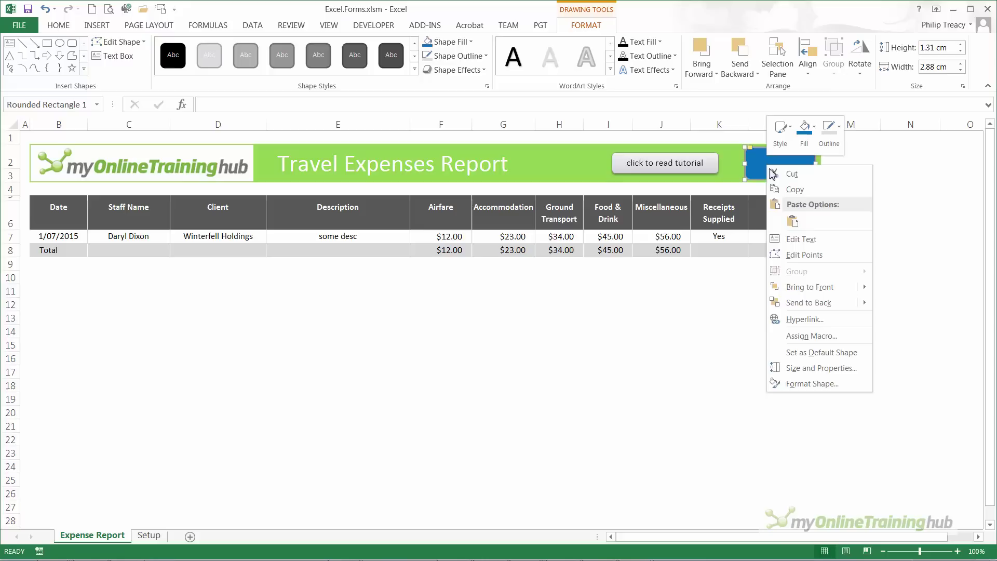
{"action": "left_click", "coordinate": [807, 241]}
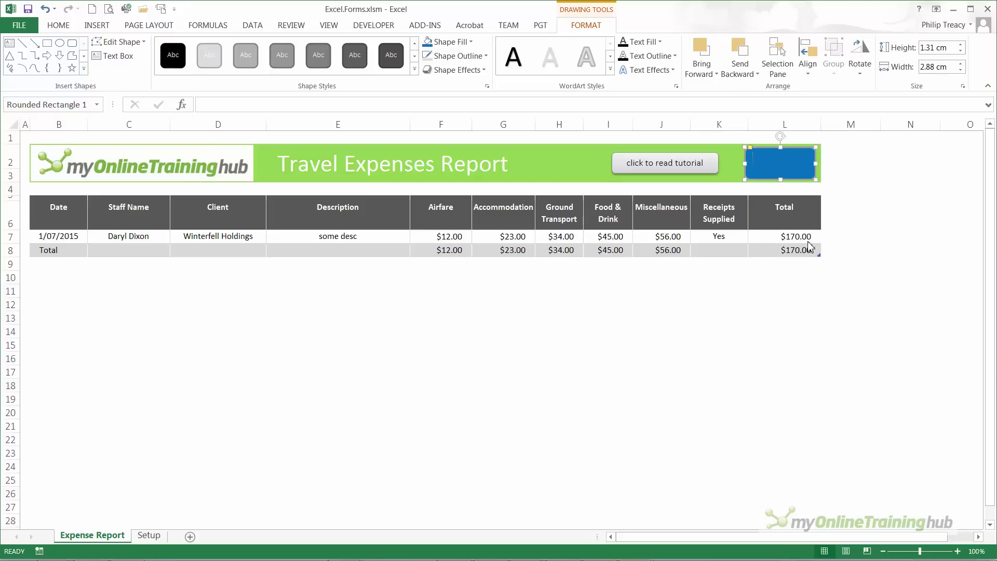
{"action": "type", "text": "Enter Expenses"}
{"action": "key", "text": "ctrl+a"}
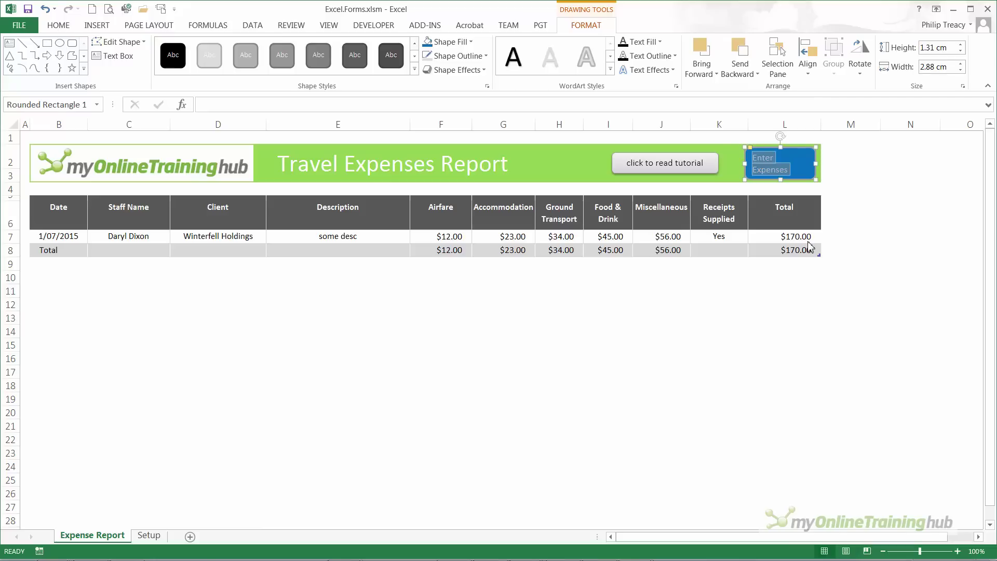
{"action": "left_click", "coordinate": [63, 29]}
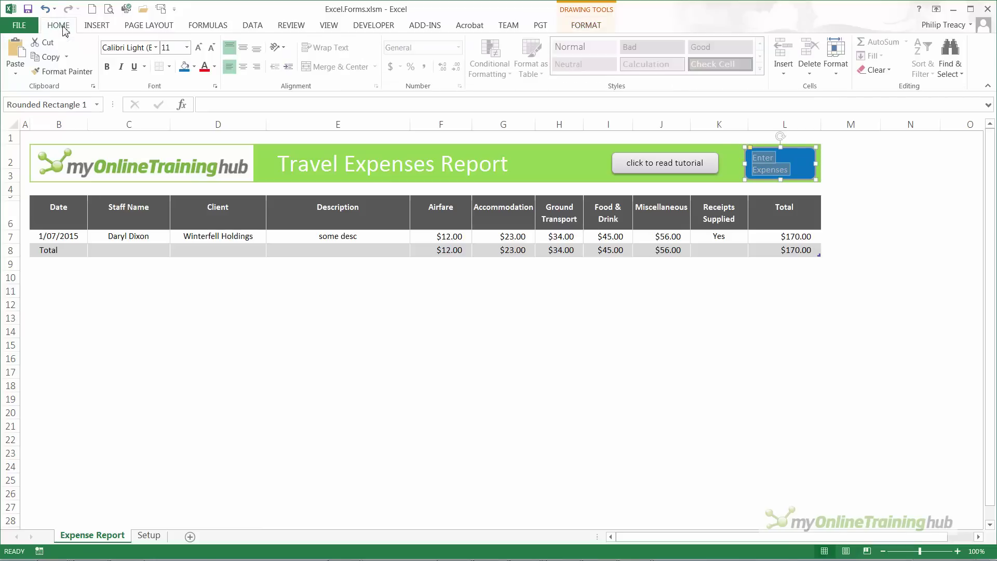
{"action": "left_click", "coordinate": [107, 67]}
{"action": "left_click", "coordinate": [243, 67]}
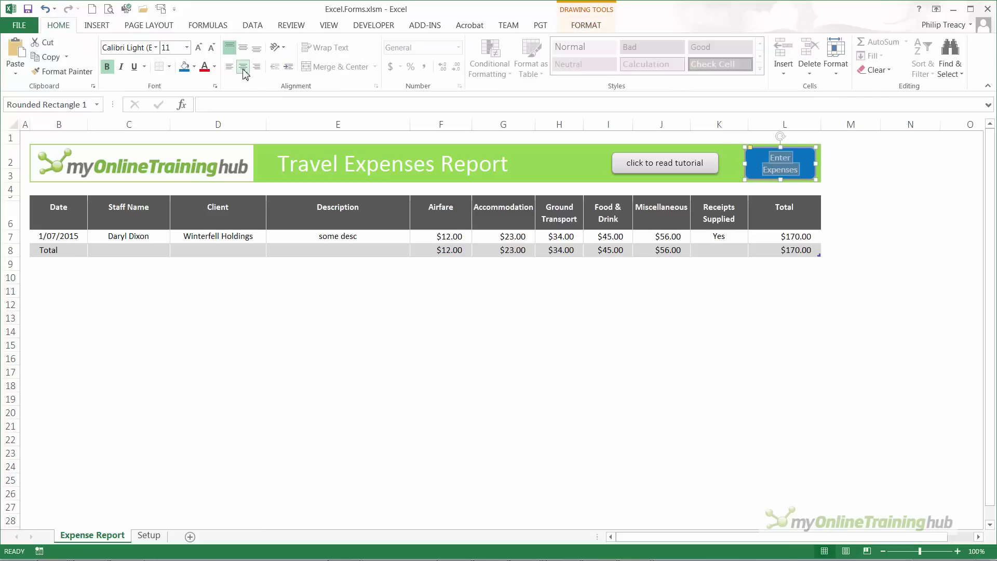
{"action": "left_click", "coordinate": [792, 425]}
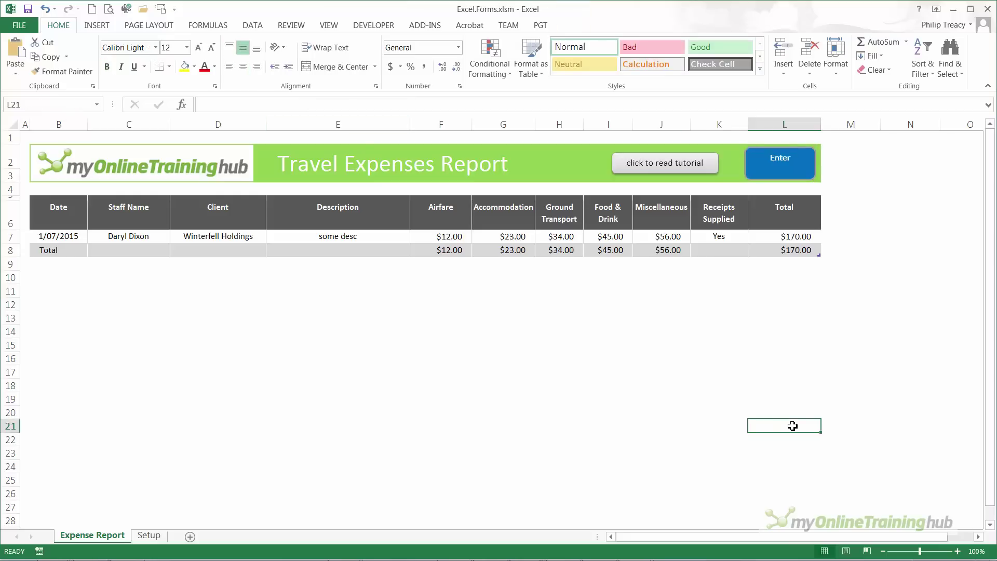
Make the Enter Expenses shape slightly taller so both lines of its label fit
{"action": "left_click", "coordinate": [746, 175]}
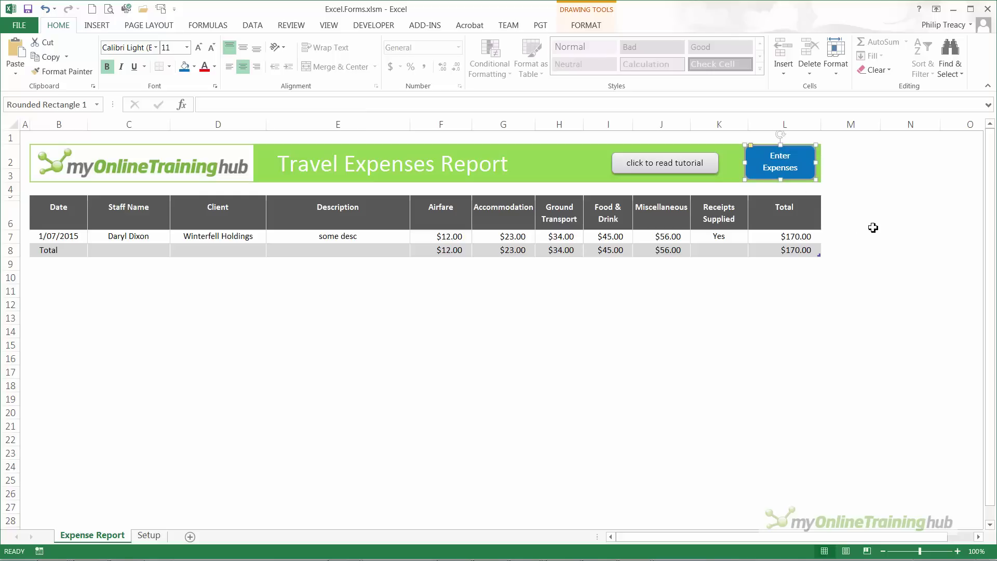
{"action": "left_click", "coordinate": [873, 227]}
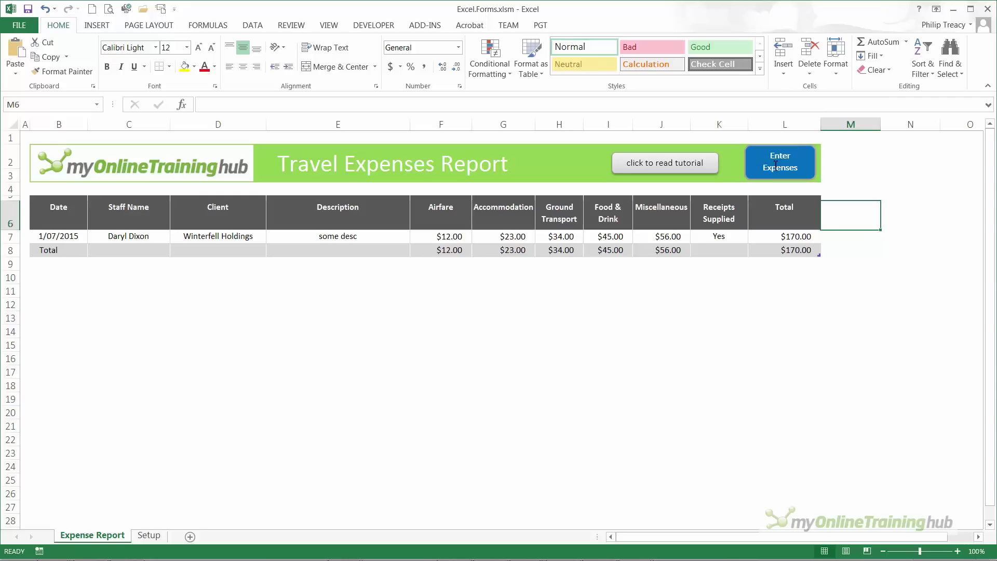
{"action": "left_click", "coordinate": [730, 346]}
Insert a module into the Excel.Forms.xlsm VBA project and write a ShowExpensesForm macro that runs ExpensesForm.Show
{"action": "key", "text": "alt+F11"}
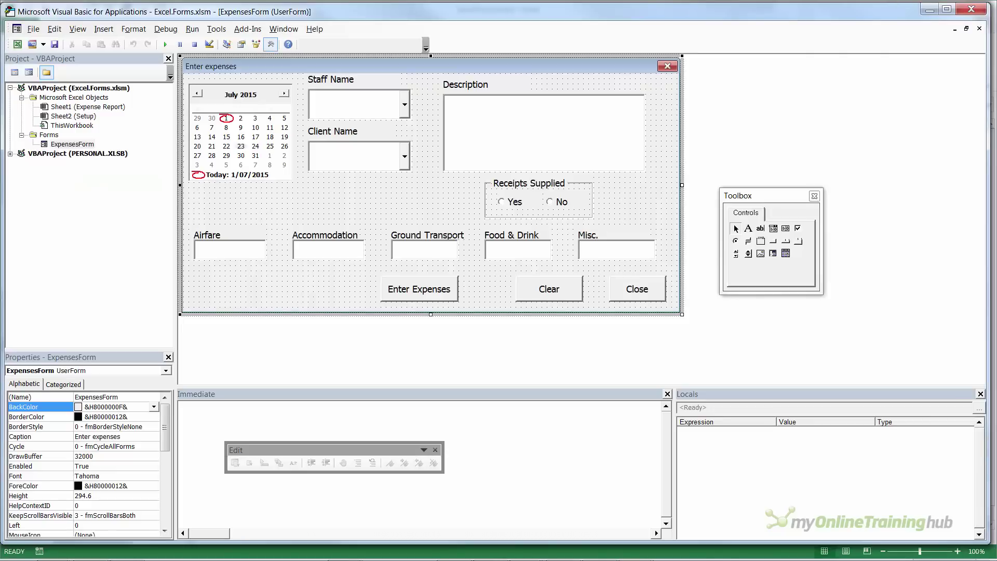
{"action": "right_click", "coordinate": [57, 107]}
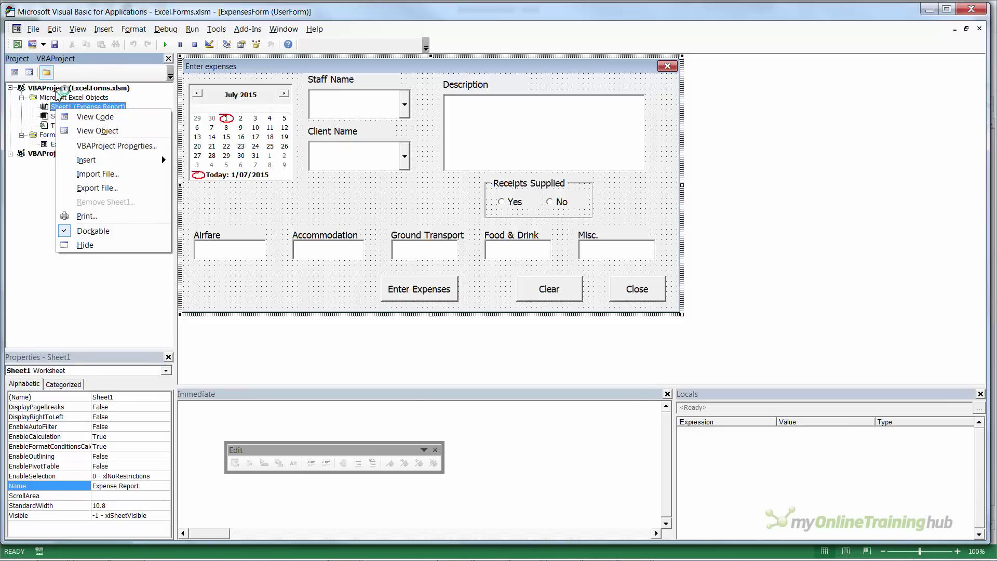
{"action": "mouse_move", "coordinate": [158, 160]}
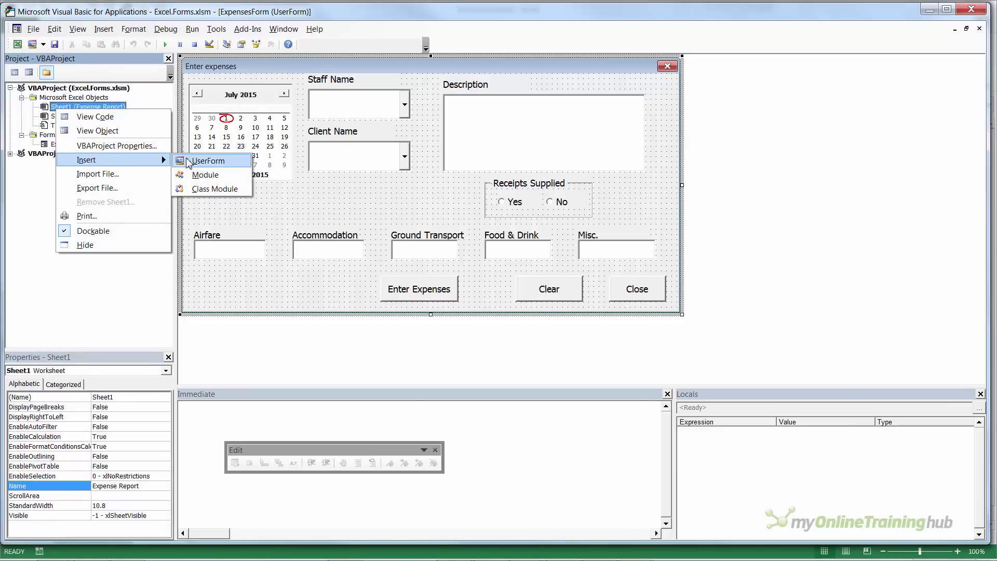
{"action": "left_click", "coordinate": [196, 176]}
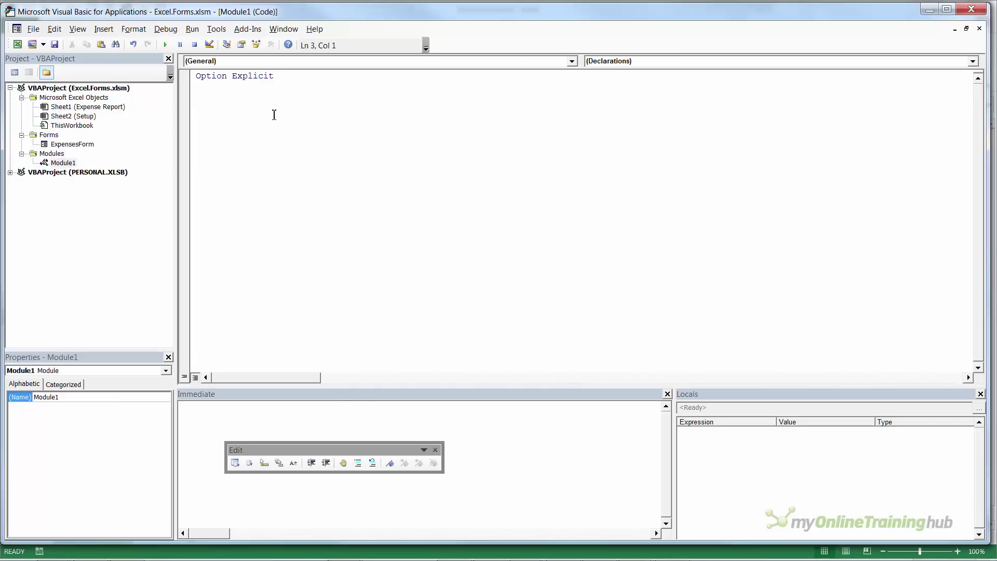
{"action": "type", "text": "Sub ShowExpensesForm()      ExpensesForm.Show  End Sub"}
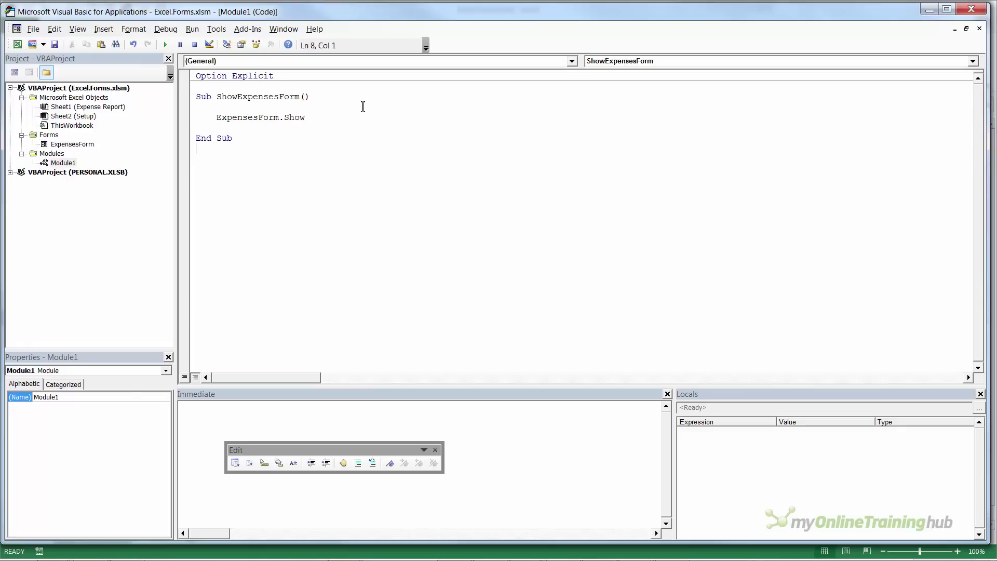
{"action": "key", "text": "alt+F11"}
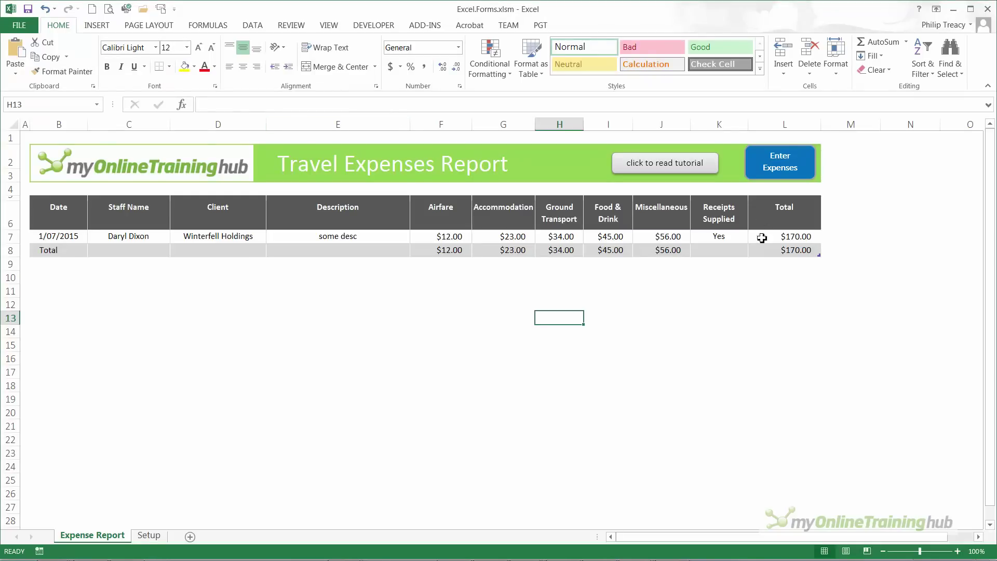
Assign the ShowExpensesForm macro to the Enter Expenses shape and run it from the shape
{"action": "right_click", "coordinate": [758, 164]}
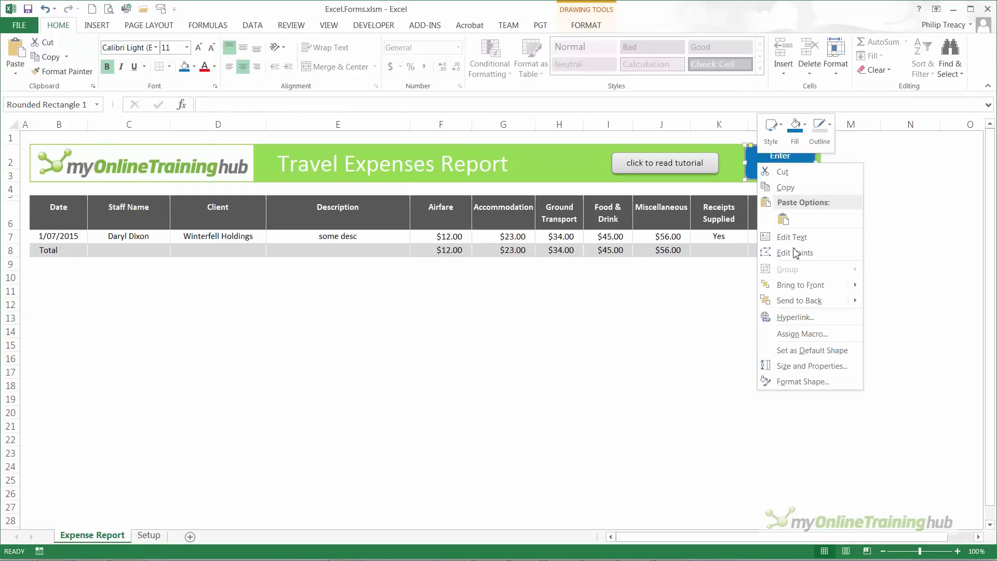
{"action": "left_click", "coordinate": [810, 334]}
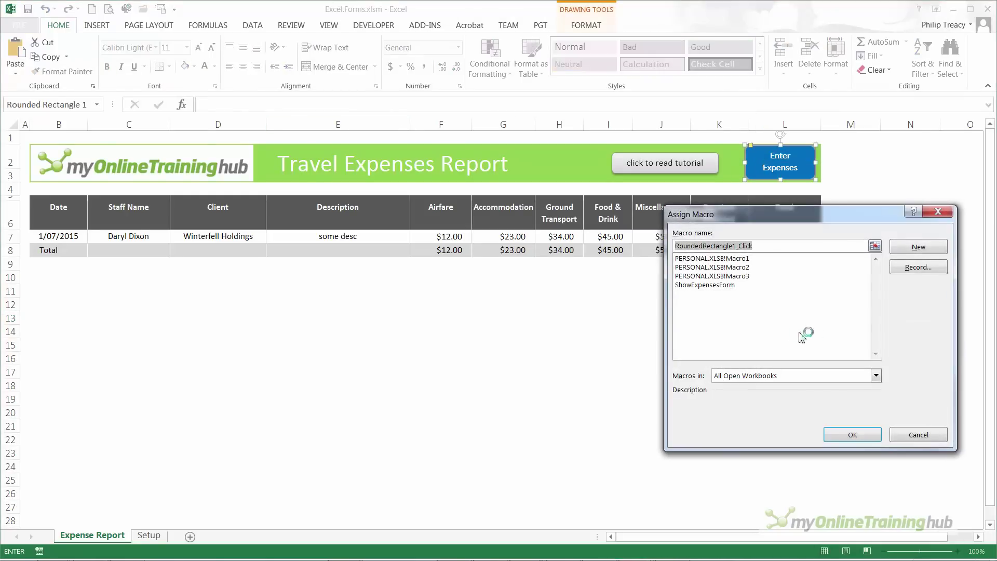
{"action": "left_click", "coordinate": [705, 285]}
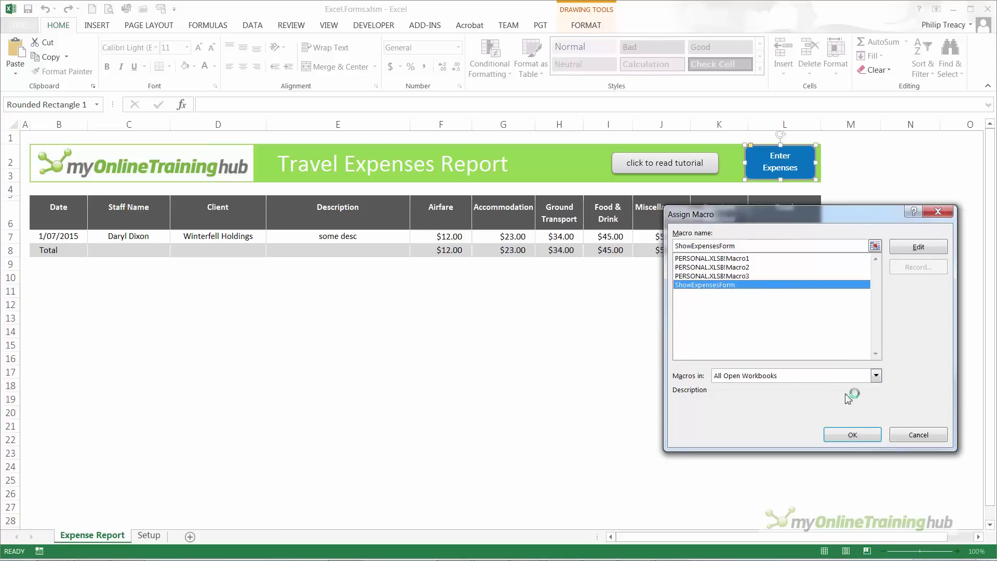
{"action": "left_click", "coordinate": [847, 435]}
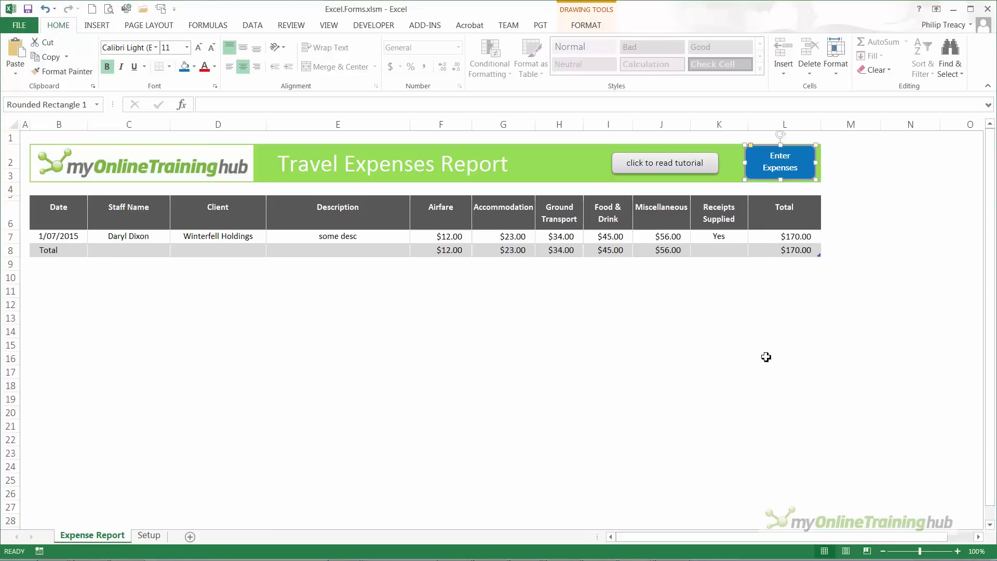
{"action": "left_click", "coordinate": [804, 357]}
{"action": "left_click", "coordinate": [661, 331]}
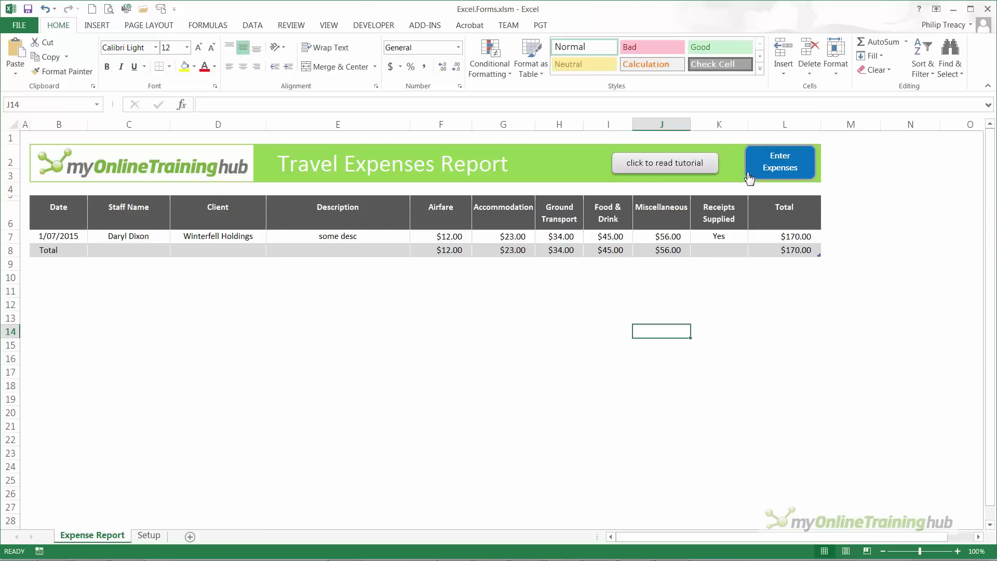
{"action": "left_click", "coordinate": [787, 164]}
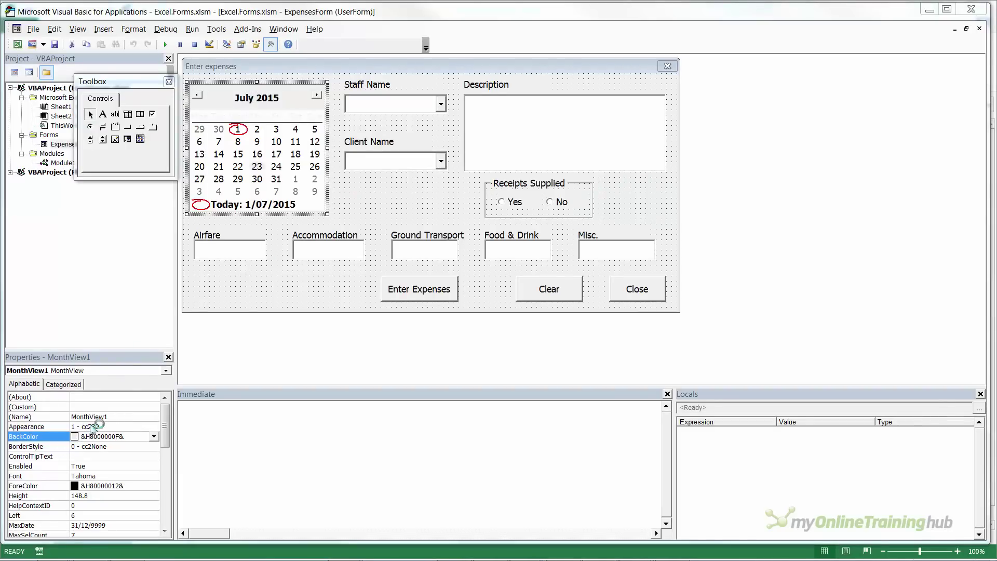
Rename the calendar control on the ExpensesForm as ChosenDate
{"action": "left_click", "coordinate": [119, 417]}
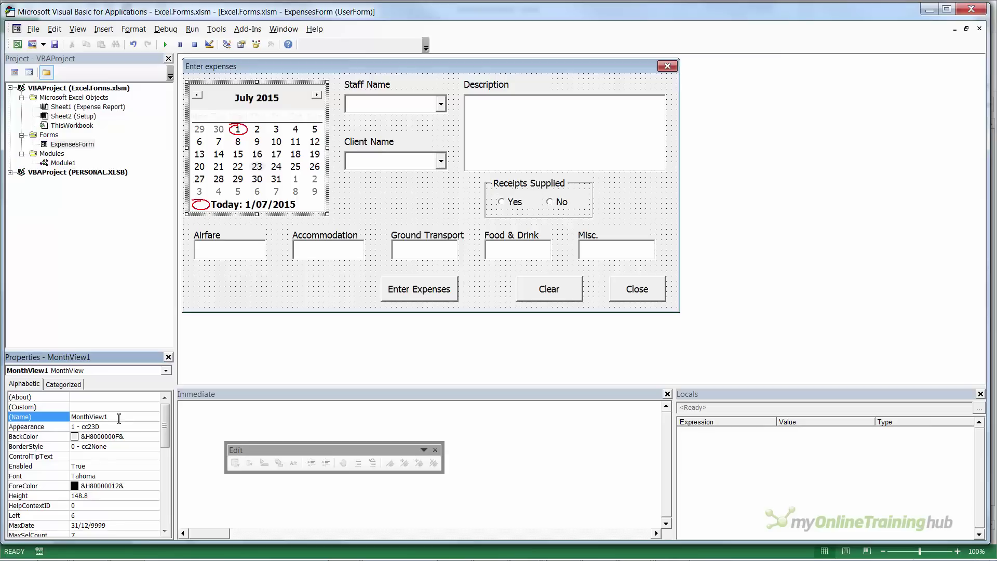
{"action": "key", "text": "BackSpace"}
{"action": "key", "text": "BackSpace"}
{"action": "key", "text": "BackSpace"}
{"action": "key", "text": "BackSpace"}
{"action": "key", "text": "BackSpace"}
{"action": "key", "text": "BackSpace"}
{"action": "key", "text": "BackSpace"}
{"action": "key", "text": "BackSpace"}
{"action": "key", "text": "BackSpace"}
{"action": "type", "text": "ChosenDate"}
{"action": "left_click", "coordinate": [331, 186]}
Rename the combo box under the Staff Name label as StaffName
{"action": "left_click", "coordinate": [376, 106]}
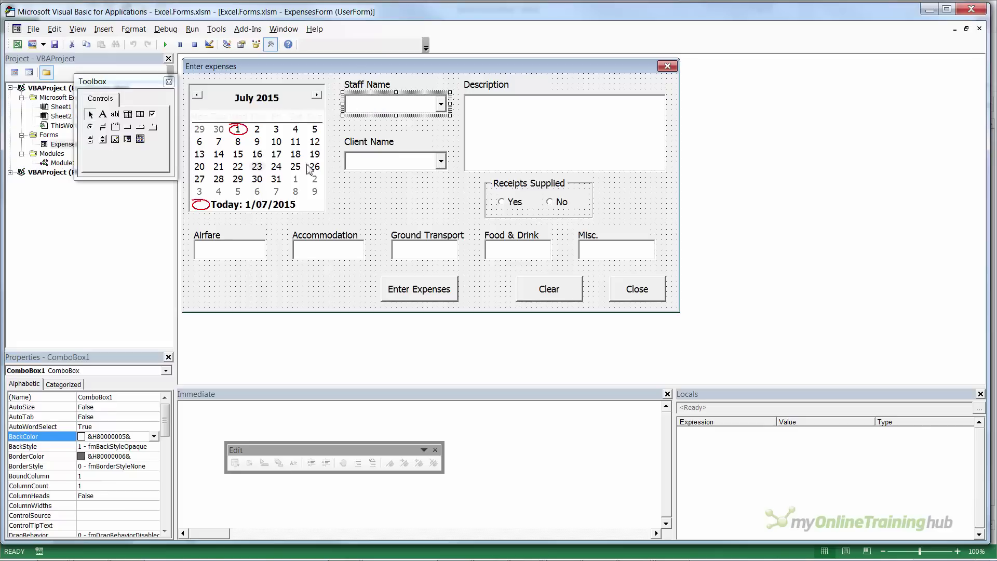
{"action": "left_click", "coordinate": [124, 397]}
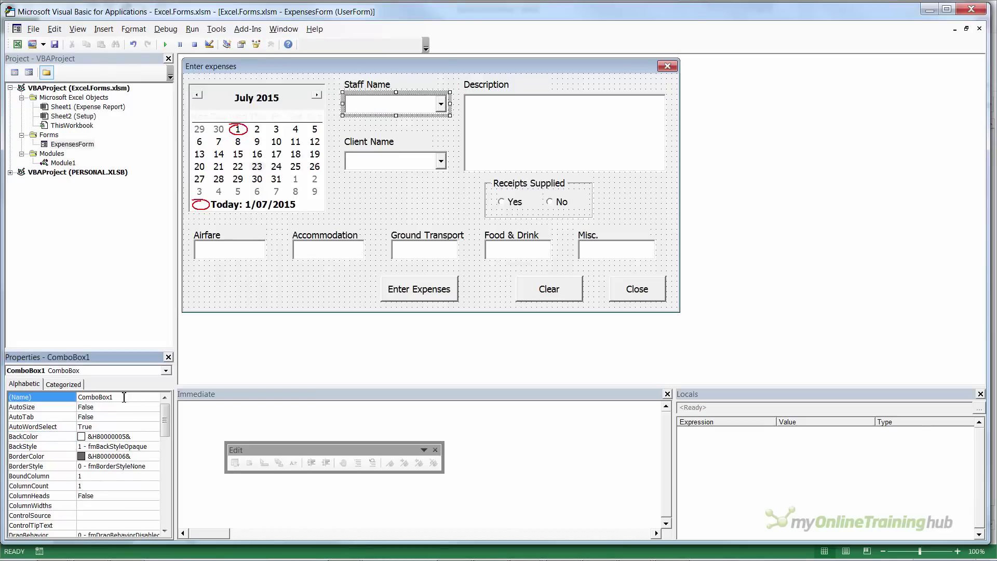
{"action": "key", "text": "BackSpace"}
{"action": "key", "text": "BackSpace"}
{"action": "key", "text": "BackSpace"}
{"action": "key", "text": "BackSpace"}
{"action": "key", "text": "BackSpace"}
{"action": "key", "text": "BackSpace"}
{"action": "key", "text": "BackSpace"}
{"action": "key", "text": "BackSpace"}
{"action": "key", "text": "BackSpace"}
{"action": "type", "text": "StaffName"}
{"action": "key", "text": "Return"}
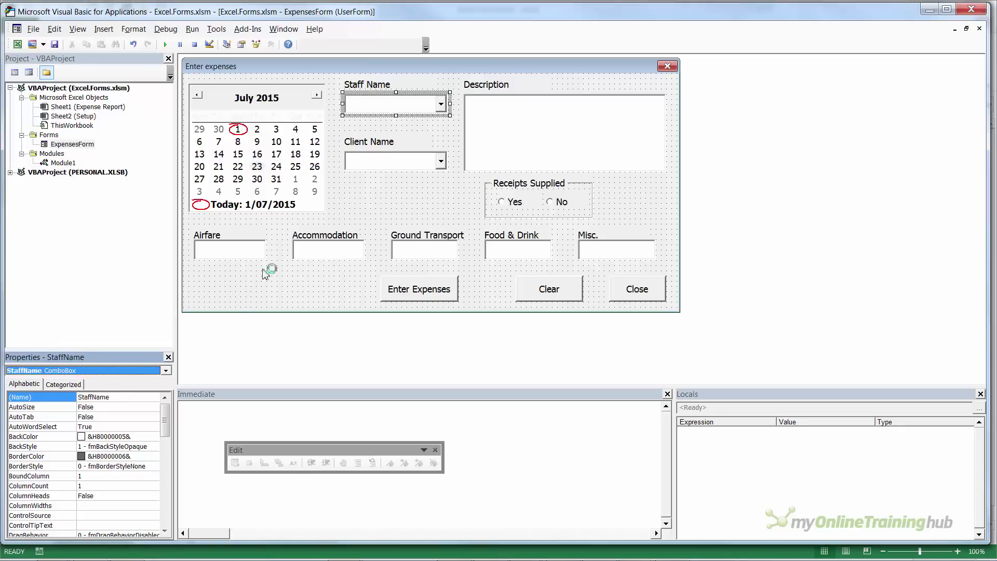
Rename the combo box under the Client Name label as ClientName
{"action": "left_click", "coordinate": [365, 162]}
{"action": "left_click", "coordinate": [127, 398]}
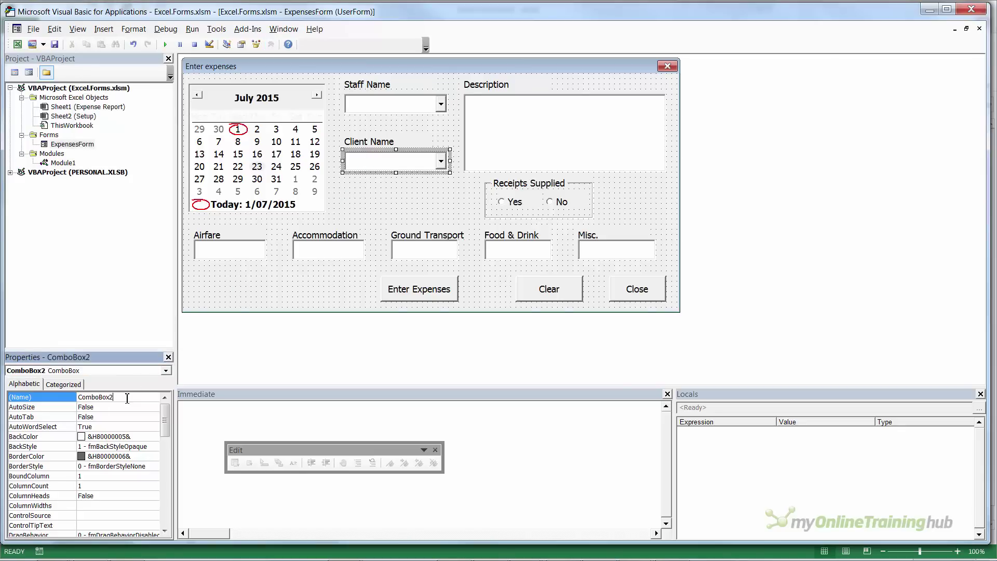
{"action": "key", "text": "BackSpace"}
{"action": "key", "text": "BackSpace"}
{"action": "key", "text": "BackSpace"}
{"action": "key", "text": "BackSpace"}
{"action": "key", "text": "BackSpace"}
{"action": "key", "text": "BackSpace"}
{"action": "key", "text": "BackSpace"}
{"action": "key", "text": "BackSpace"}
{"action": "type", "text": "ClientNam"}
Rename the large text box under the Description label as Description
{"action": "left_click", "coordinate": [541, 143]}
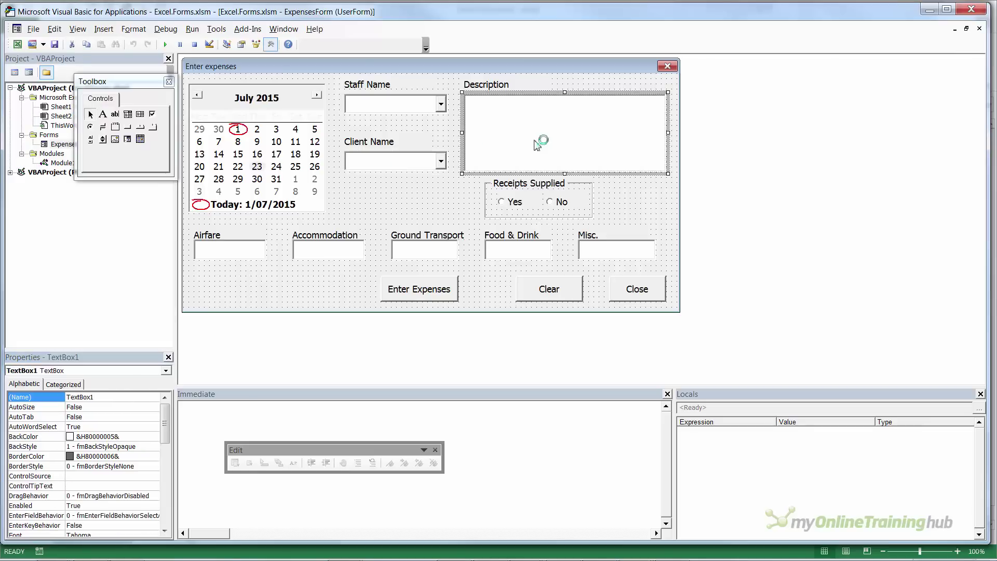
{"action": "left_click", "coordinate": [108, 398]}
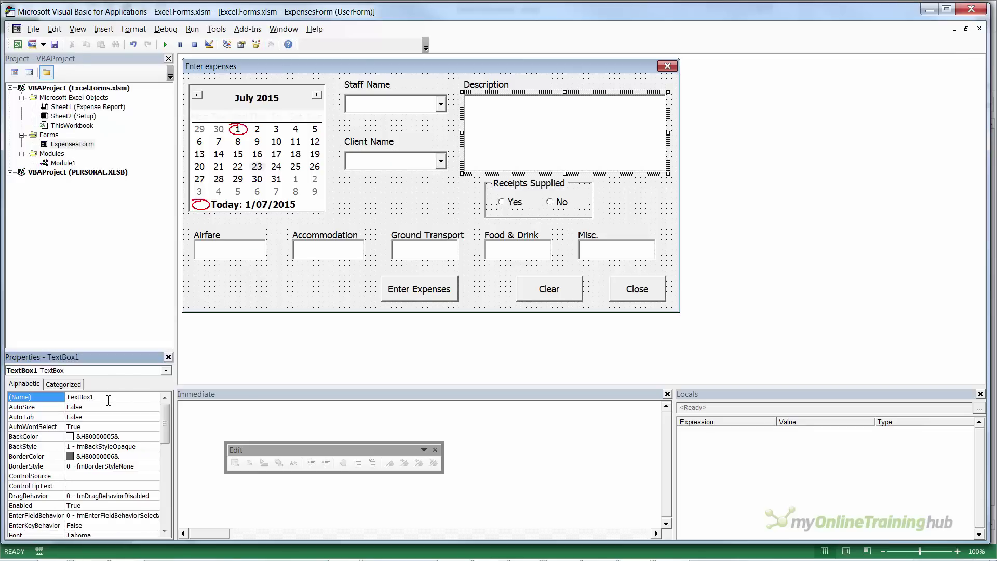
{"action": "key", "text": "BackSpace"}
{"action": "key", "text": "BackSpace"}
{"action": "key", "text": "BackSpace"}
{"action": "key", "text": "BackSpace"}
{"action": "key", "text": "BackSpace"}
{"action": "key", "text": "BackSpace"}
{"action": "key", "text": "BackSpace"}
{"action": "type", "text": "Decription"}
{"action": "left_click", "coordinate": [74, 397]}
{"action": "type", "text": "s"}
Rename the text box under the Airfare label as Airfare
{"action": "left_click", "coordinate": [249, 255]}
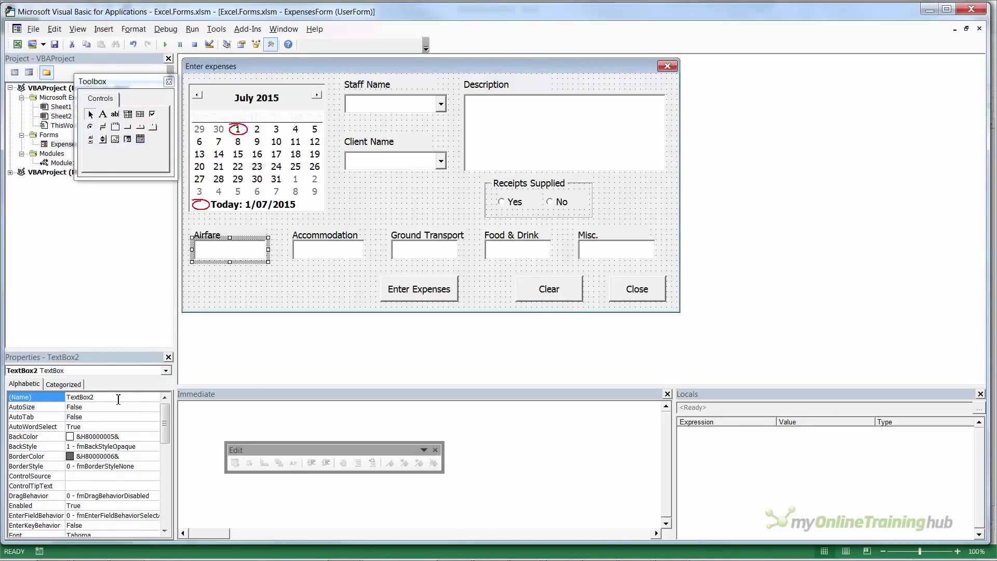
{"action": "left_click", "coordinate": [118, 398]}
{"action": "key", "text": "BackSpace"}
{"action": "key", "text": "BackSpace"}
{"action": "key", "text": "BackSpace"}
{"action": "key", "text": "BackSpace"}
{"action": "key", "text": "BackSpace"}
{"action": "key", "text": "BackSpace"}
{"action": "key", "text": "BackSpace"}
{"action": "key", "text": "BackSpace"}
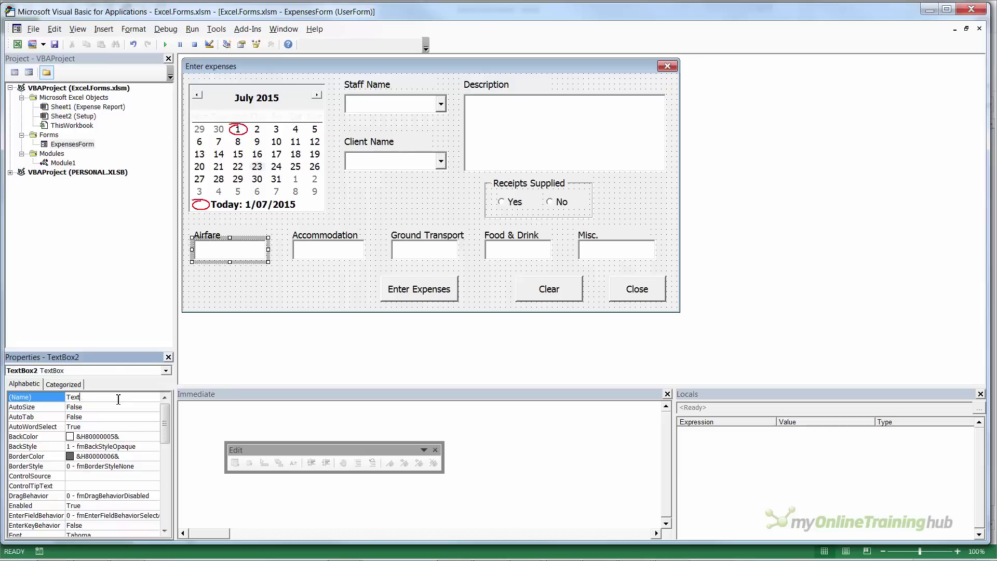
{"action": "type", "text": "Airfare"}
Rename the text box under the Accommodation label as Accommodation
{"action": "left_click", "coordinate": [310, 254]}
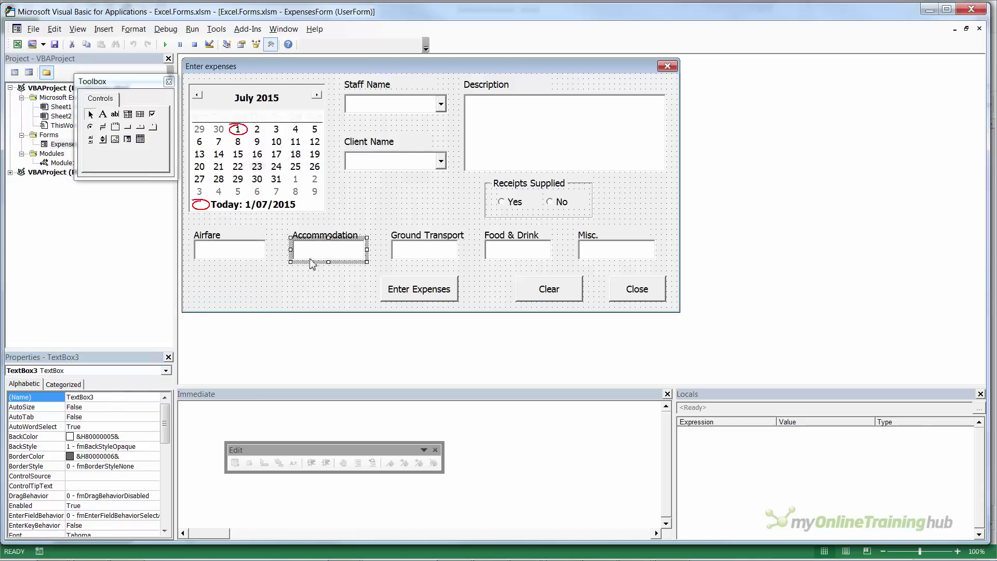
{"action": "left_click", "coordinate": [115, 400]}
{"action": "key", "text": "BackSpace"}
{"action": "key", "text": "BackSpace"}
{"action": "key", "text": "BackSpace"}
{"action": "key", "text": "BackSpace"}
{"action": "key", "text": "BackSpace"}
{"action": "key", "text": "BackSpace"}
{"action": "key", "text": "BackSpace"}
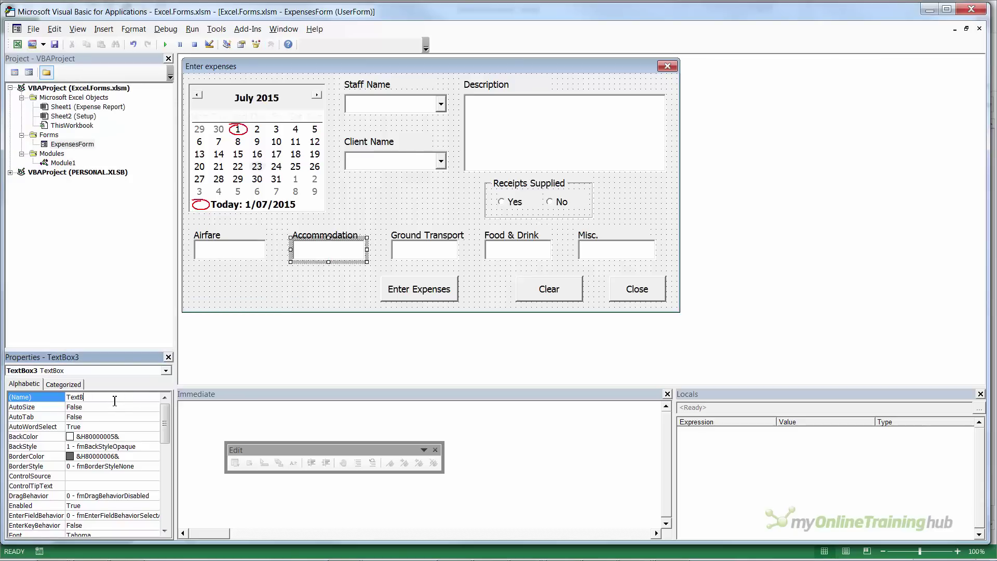
{"action": "type", "text": "Accomodation"}
Rename the text box under the Ground Transport label as GroundTransport
{"action": "left_click", "coordinate": [450, 252]}
{"action": "left_click", "coordinate": [112, 396]}
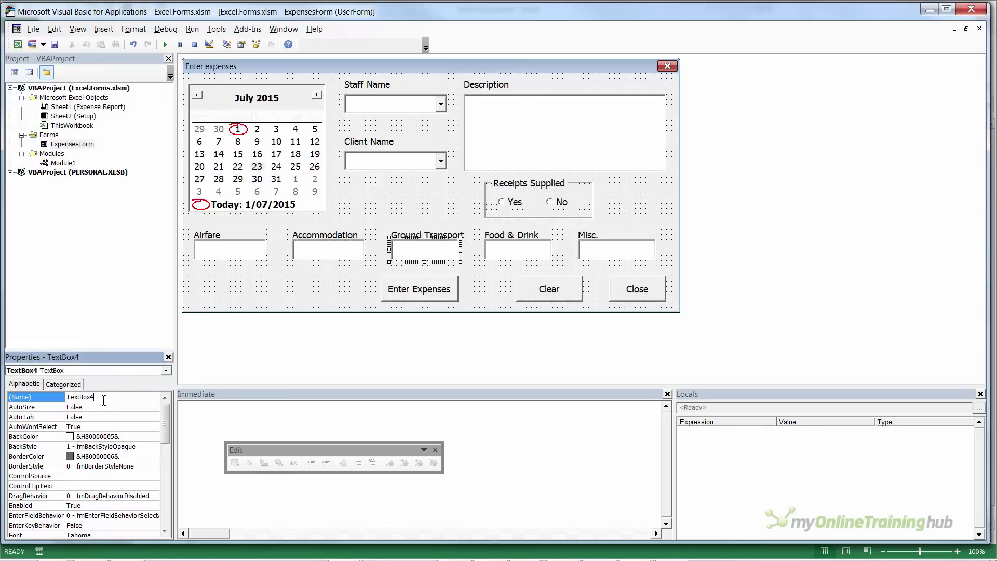
{"action": "key", "text": "BackSpace"}
{"action": "key", "text": "BackSpace"}
{"action": "key", "text": "BackSpace"}
{"action": "key", "text": "BackSpace"}
{"action": "key", "text": "BackSpace"}
{"action": "key", "text": "BackSpace"}
{"action": "key", "text": "BackSpace"}
{"action": "type", "text": "GroundTransport"}
Rename the text box under the Food & Drink label as FoodDrink
{"action": "left_click", "coordinate": [511, 251]}
{"action": "double_click", "coordinate": [112, 396]}
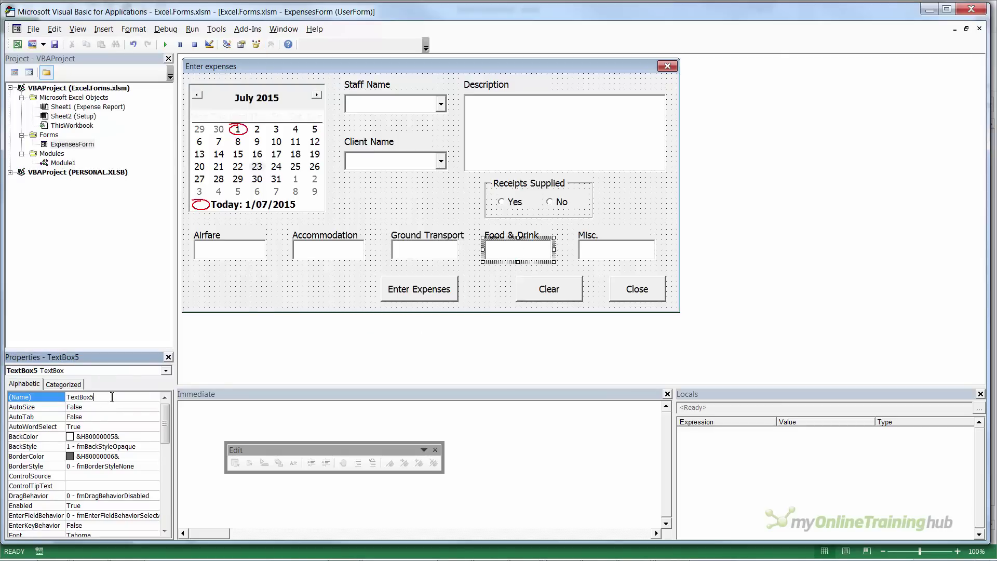
{"action": "key", "text": "BackSpace"}
{"action": "type", "text": "FoodDrink"}
Rename the text box under the Misc. label as Misc
{"action": "left_click", "coordinate": [618, 248]}
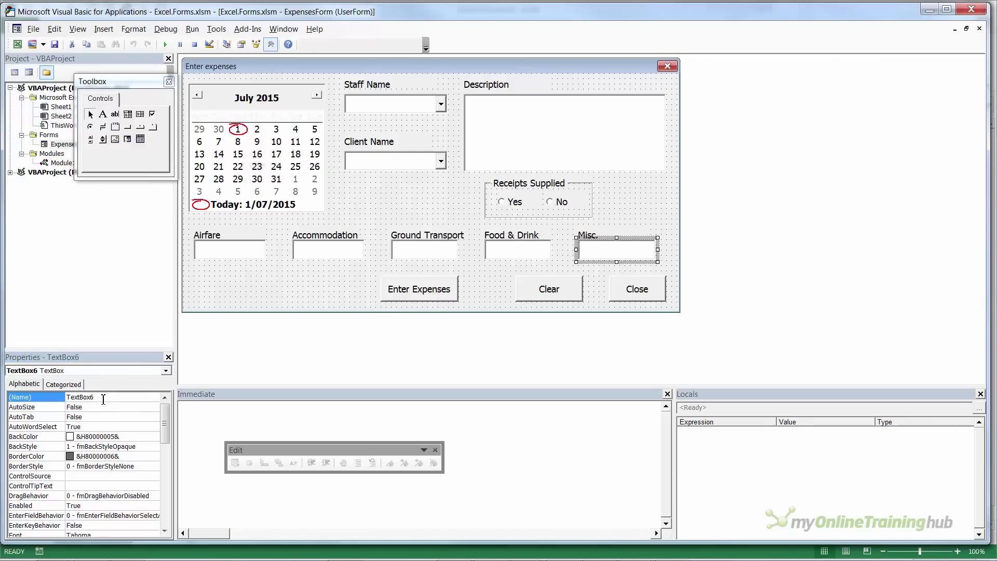
{"action": "left_click", "coordinate": [104, 399]}
{"action": "key", "text": "BackSpace"}
{"action": "key", "text": "BackSpace"}
{"action": "key", "text": "BackSpace"}
{"action": "key", "text": "BackSpace"}
{"action": "key", "text": "BackSpace"}
{"action": "key", "text": "BackSpace"}
{"action": "key", "text": "BackSpace"}
{"action": "key", "text": "BackSpace"}
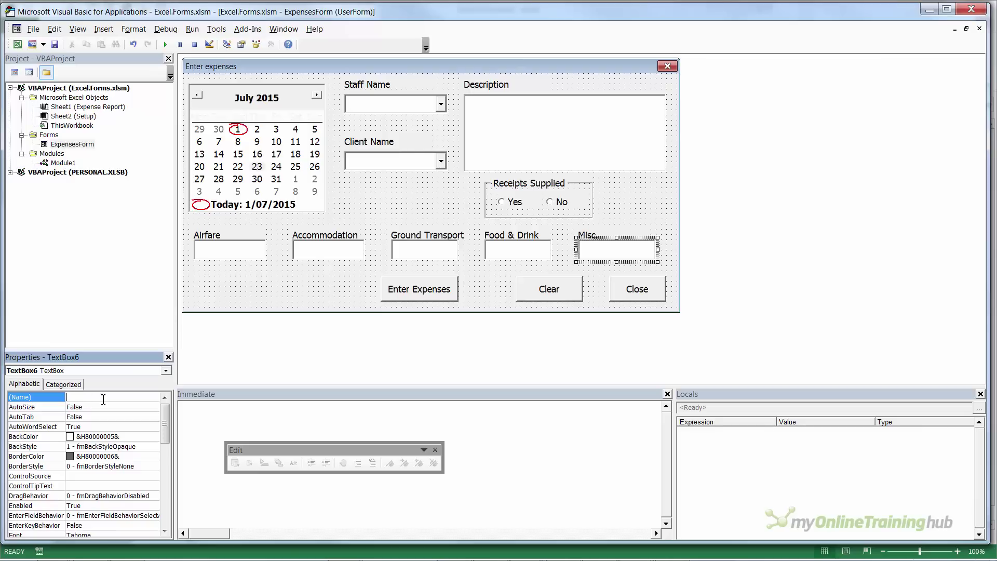
{"action": "type", "text": "Misc"}
{"action": "left_click", "coordinate": [709, 354]}
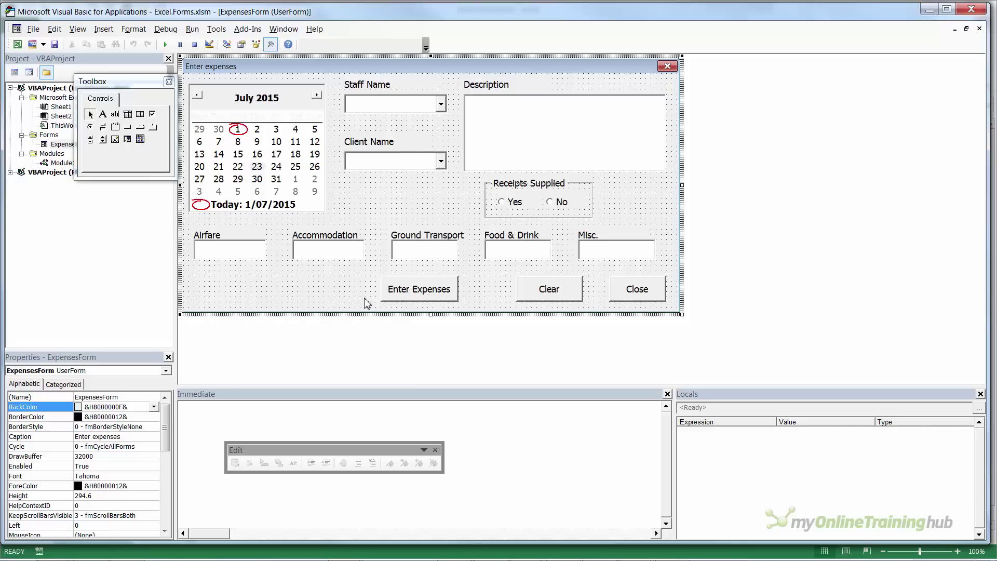
Create click event procedures for the form's Enter Expenses and Close buttons, with Unload ExpensesForm in the Close button's procedure
{"action": "double_click", "coordinate": [407, 294]}
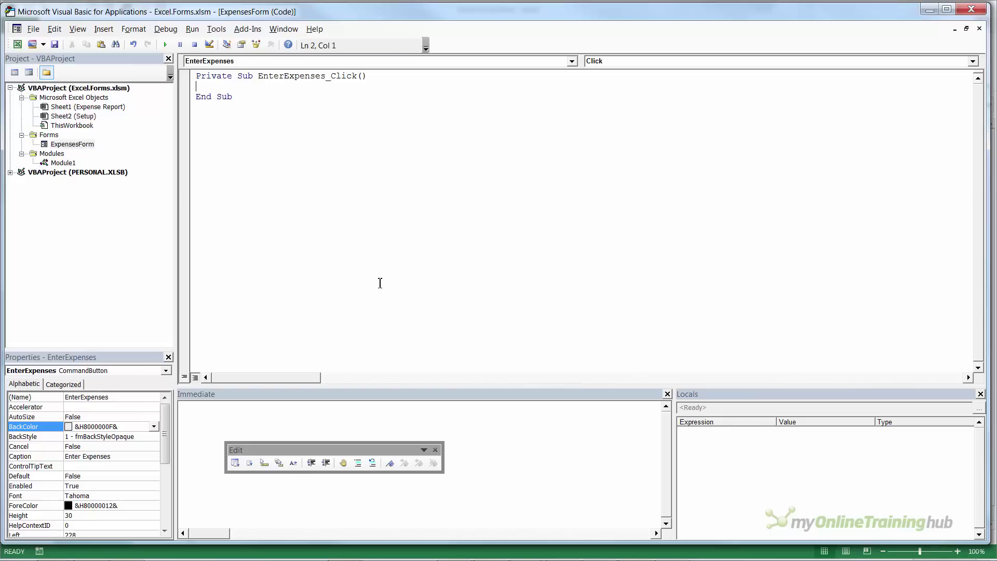
{"action": "double_click", "coordinate": [72, 147]}
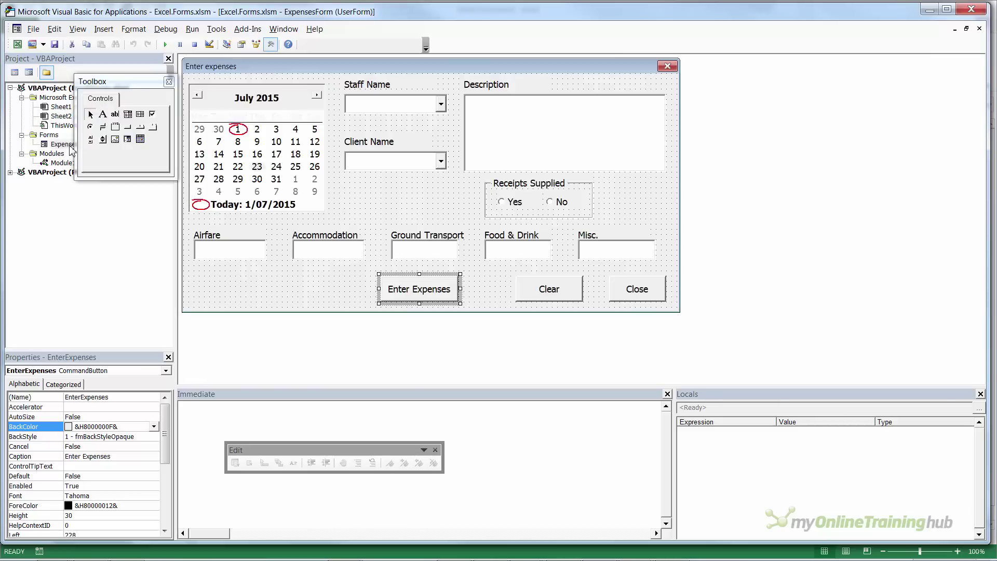
{"action": "double_click", "coordinate": [636, 289]}
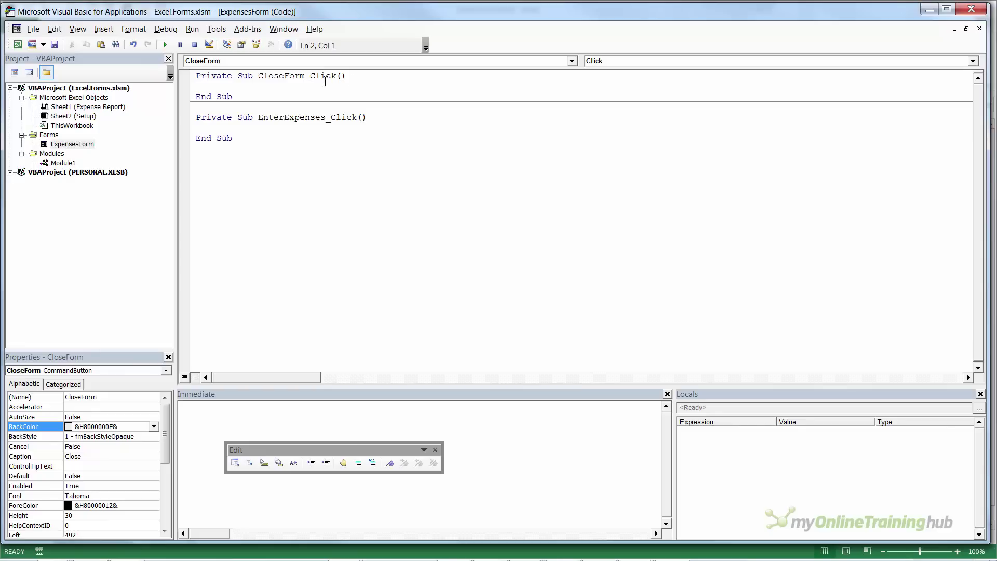
{"action": "left_click", "coordinate": [365, 79]}
{"action": "key", "text": "Return"}
{"action": "key", "text": "Down"}
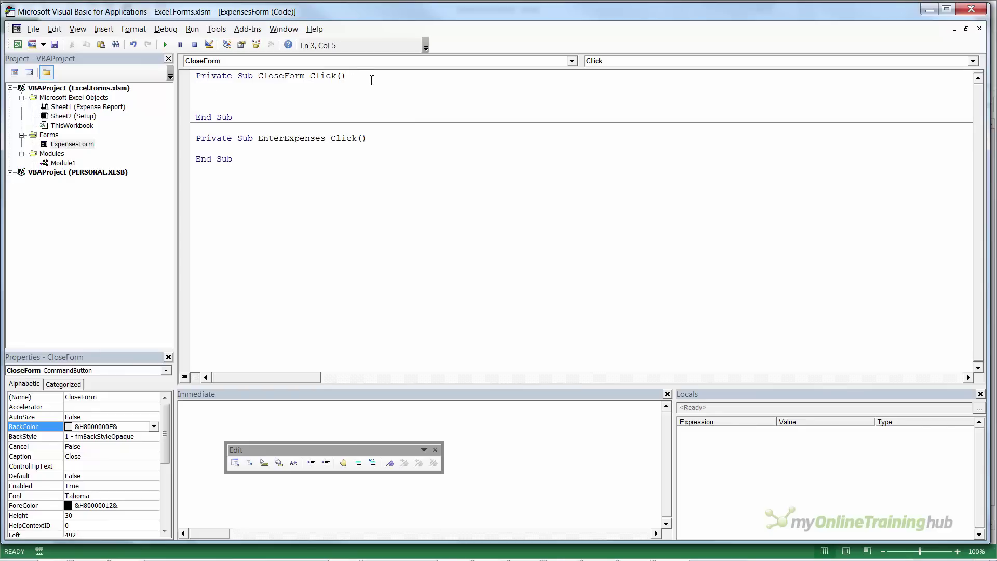
{"action": "key", "text": "Tab"}
{"action": "type", "text": "Unload ExpensesForm"}
Test the Close button by opening the expenses form from the Enter Expenses shape on the worksheet and closing it
{"action": "key", "text": "alt+F11"}
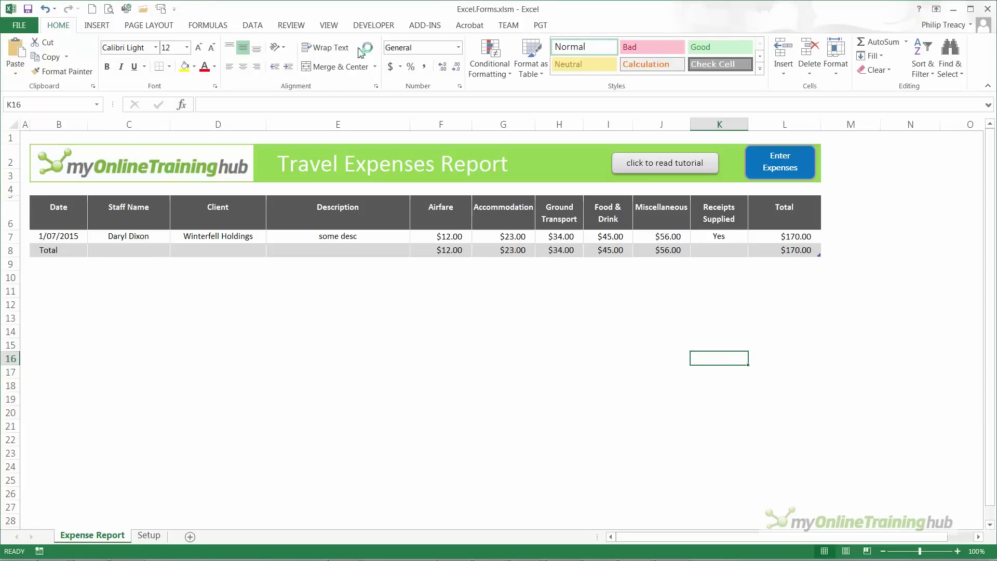
{"action": "left_click", "coordinate": [785, 167]}
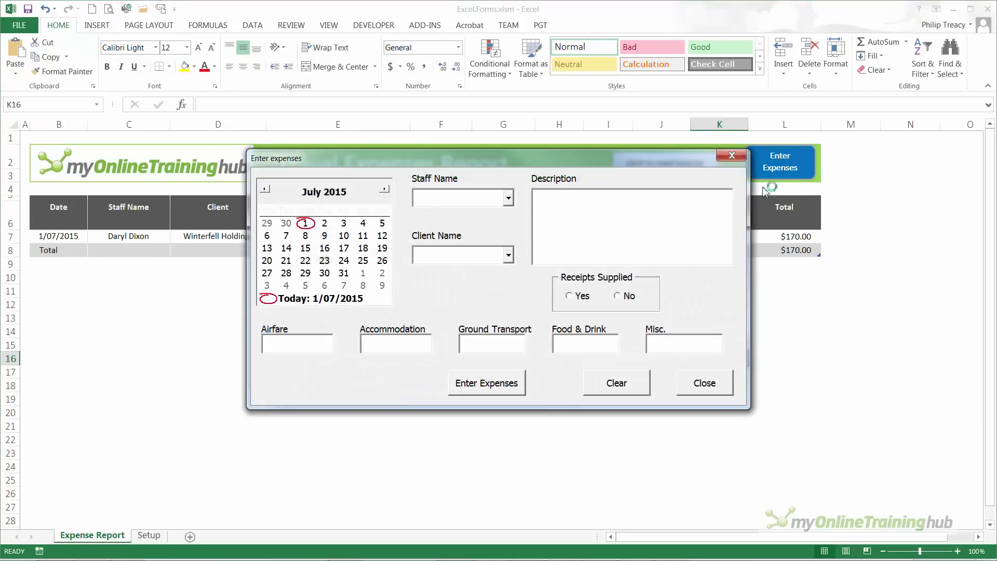
{"action": "left_click", "coordinate": [701, 386]}
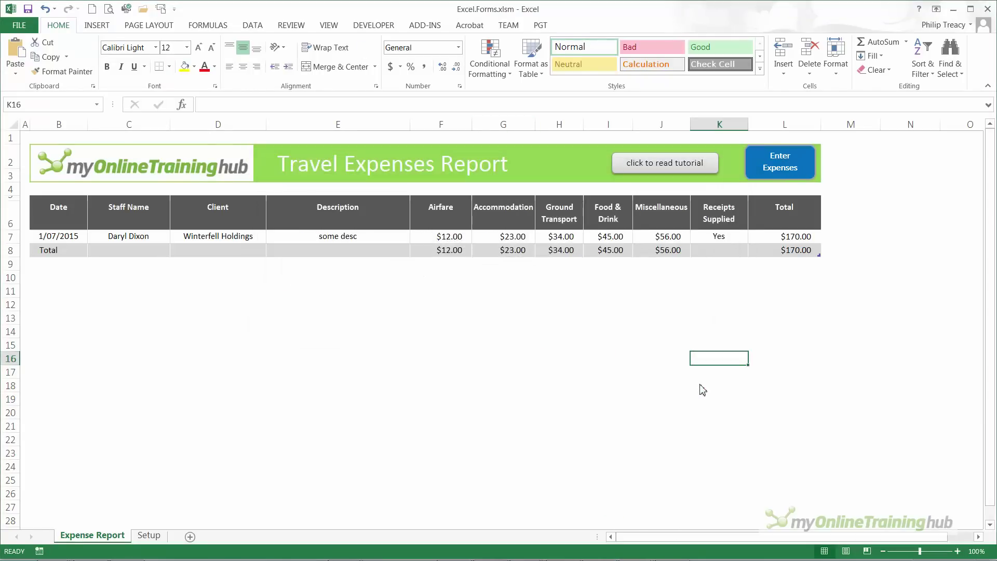
Paste the prepared code that adds a row to the Expenses table and fills it from the form into the EnterExpenses_Click procedure
{"action": "key", "text": "alt+F11"}
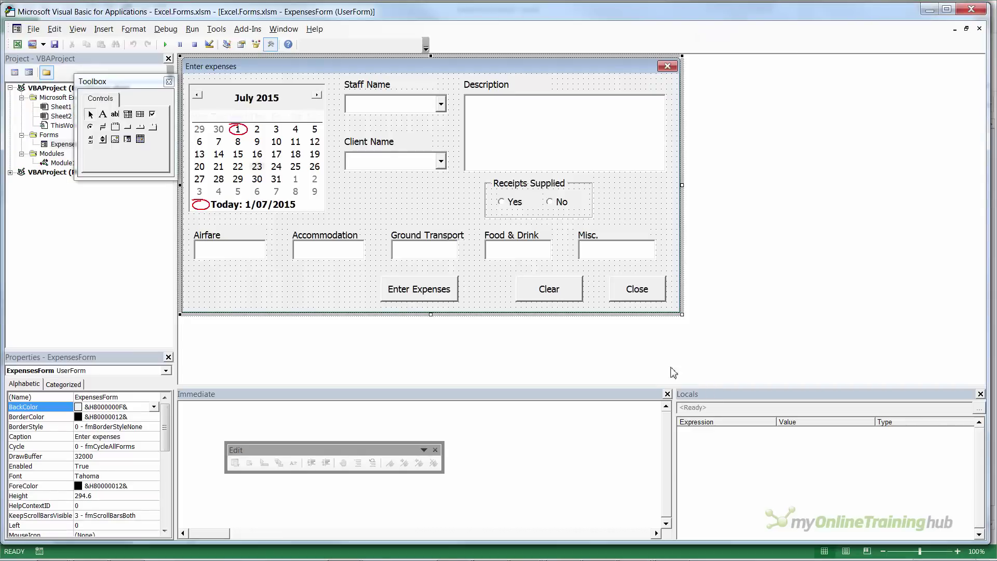
{"action": "double_click", "coordinate": [408, 291]}
{"action": "key", "text": "Return"}
{"action": "key", "text": "Tab"}
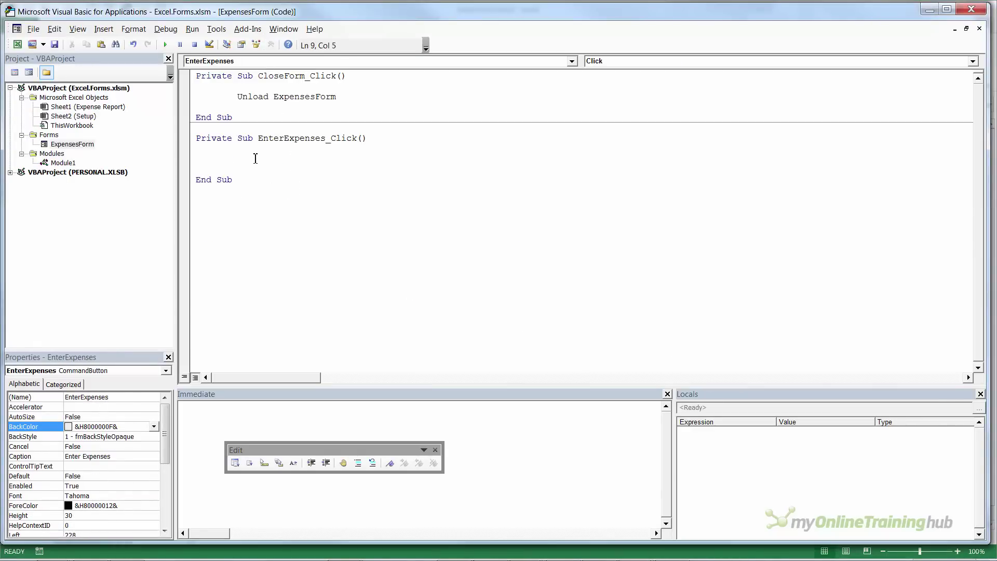
{"action": "key", "text": "ctrl+v"}
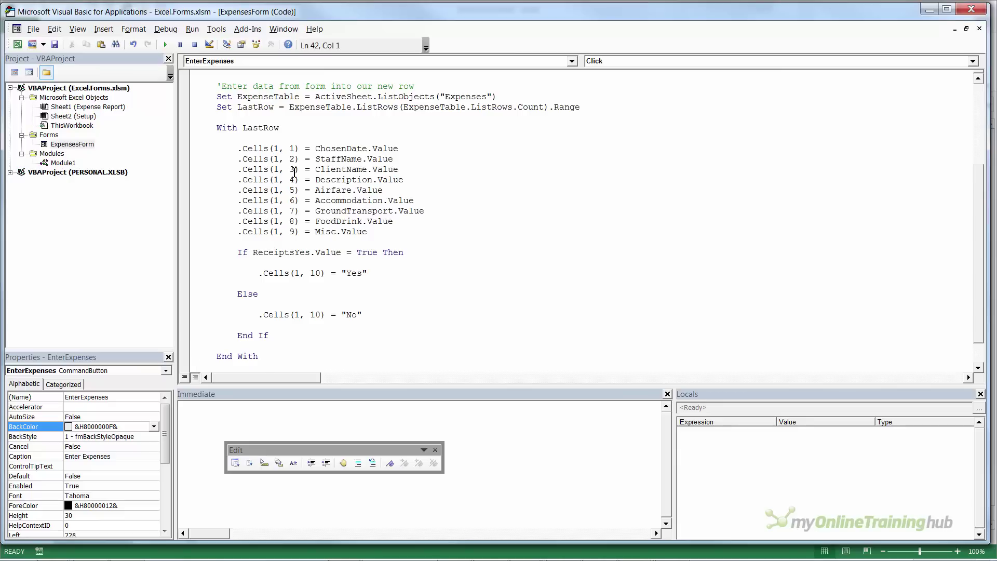
Outdent the "Dim LastRow As Range" line in EnterExpenses_Click to align it with the declaration below it
{"action": "scroll", "coordinate": [292, 167], "scroll_direction": "up", "scroll_amount": 4}
{"action": "left_click", "coordinate": [290, 150]}
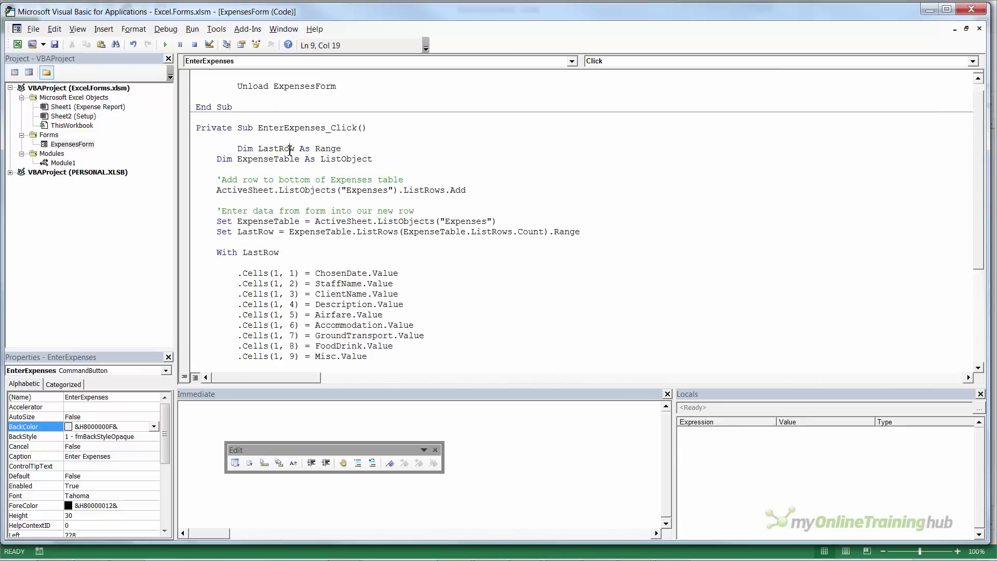
{"action": "key", "text": "Home"}
{"action": "key", "text": "shift+Tab"}
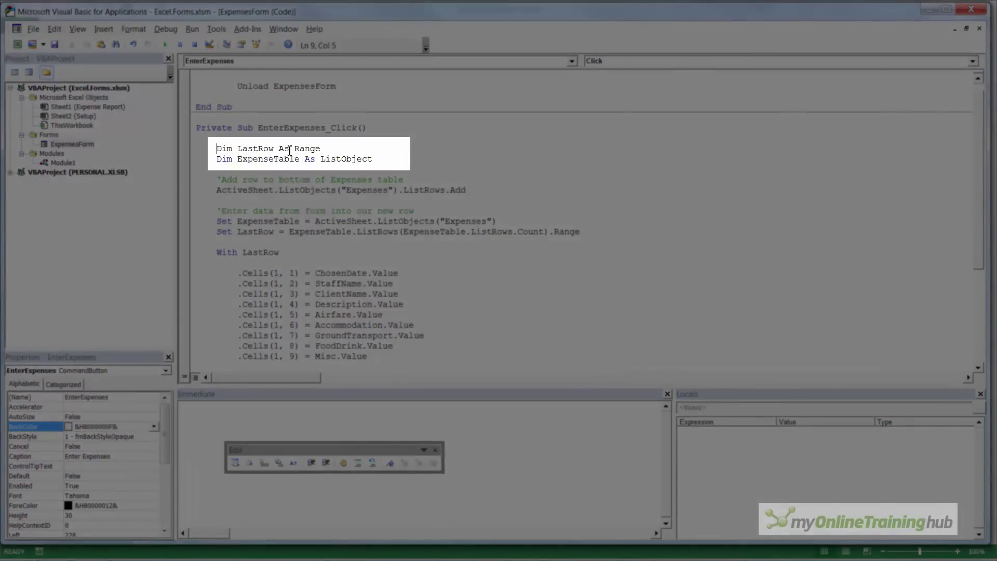
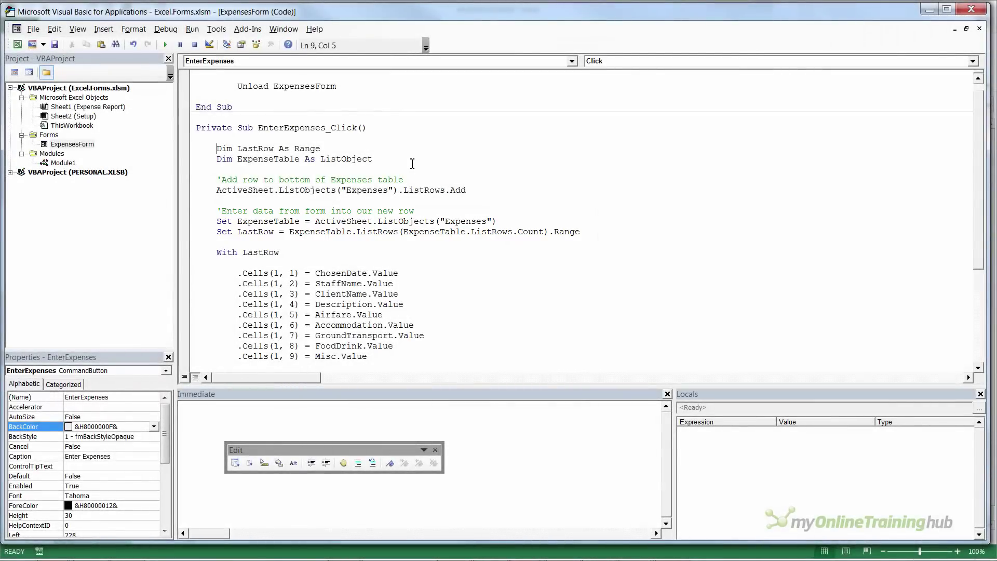
Review the rest of the EnterExpenses_Click code, from the row-adding lines through the With block to End Sub
{"action": "scroll", "coordinate": [413, 163], "scroll_direction": "down", "scroll_amount": 1}
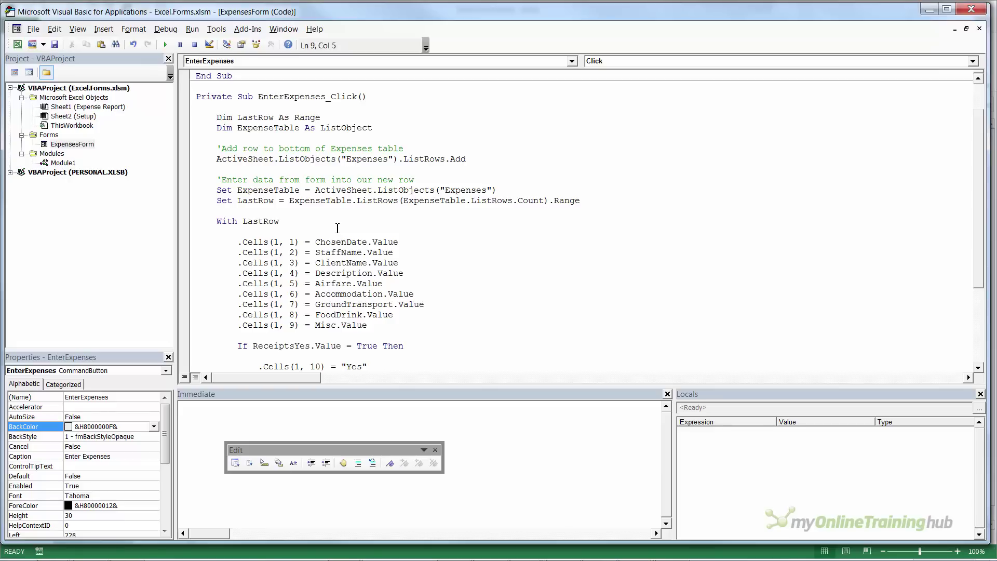
{"action": "scroll", "coordinate": [337, 228], "scroll_direction": "down", "scroll_amount": 2}
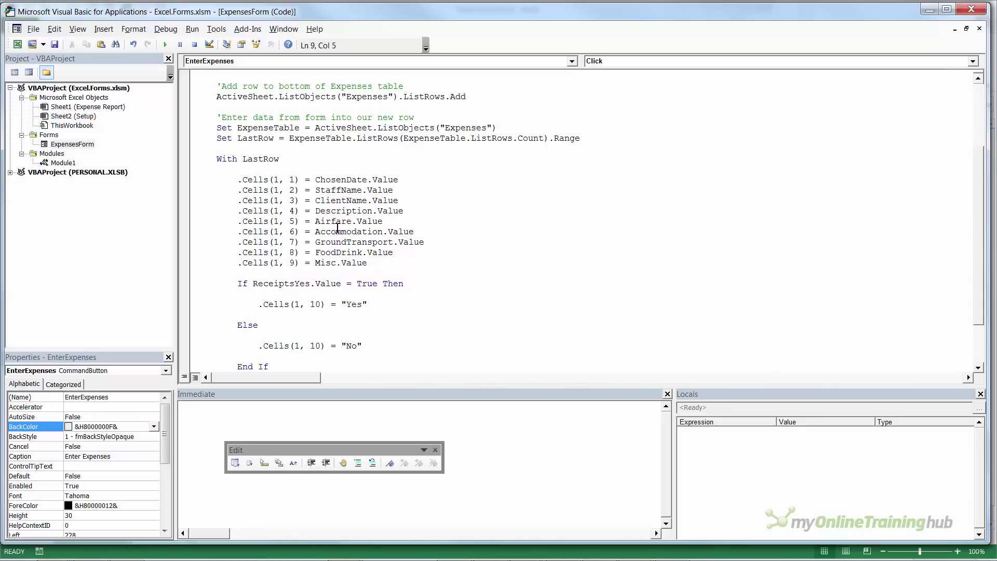
{"action": "scroll", "coordinate": [338, 227], "scroll_direction": "down", "scroll_amount": 2}
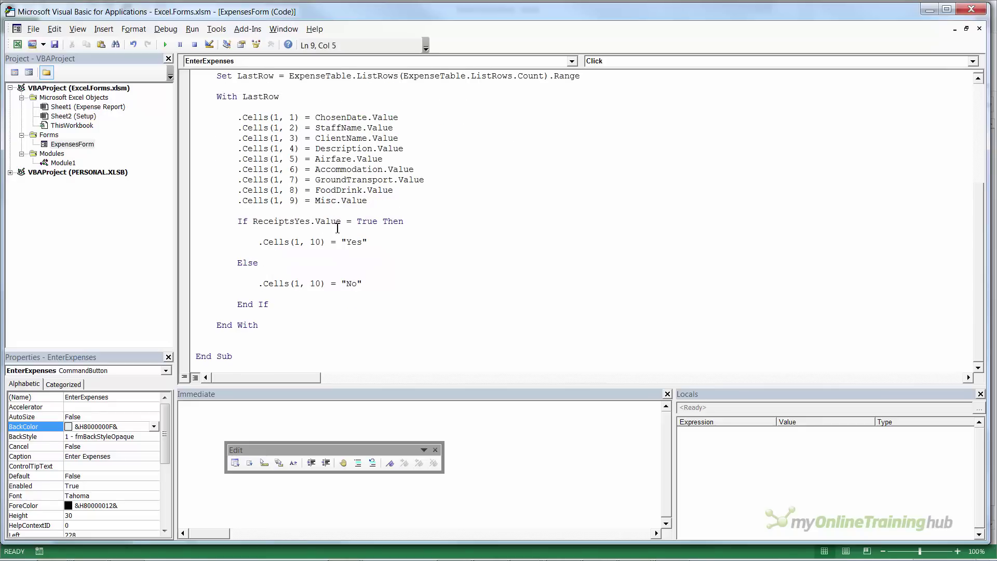
Open the expenses form from the worksheet and choose 11 June 2015, the staff member already used in row 7, and client Stark Industries
{"action": "key", "text": "alt+F11"}
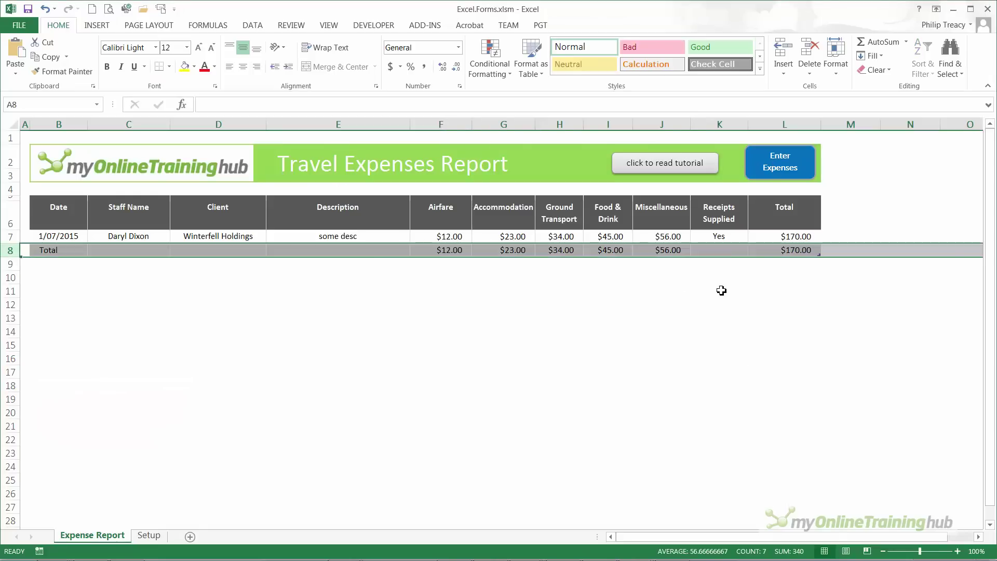
{"action": "left_click", "coordinate": [719, 291]}
{"action": "left_click", "coordinate": [767, 172]}
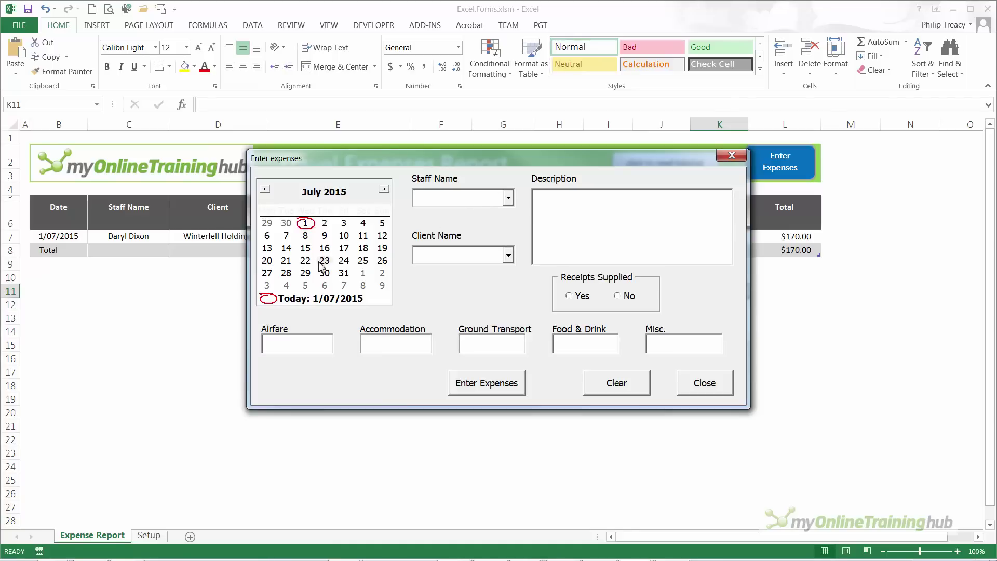
{"action": "left_click", "coordinate": [265, 189]}
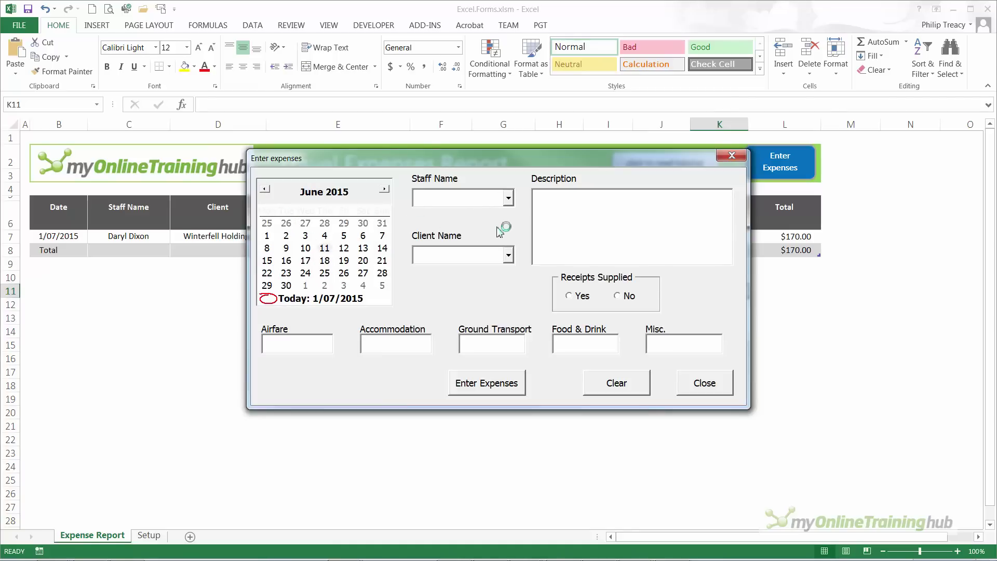
{"action": "left_click", "coordinate": [509, 197]}
{"action": "left_click", "coordinate": [460, 218]}
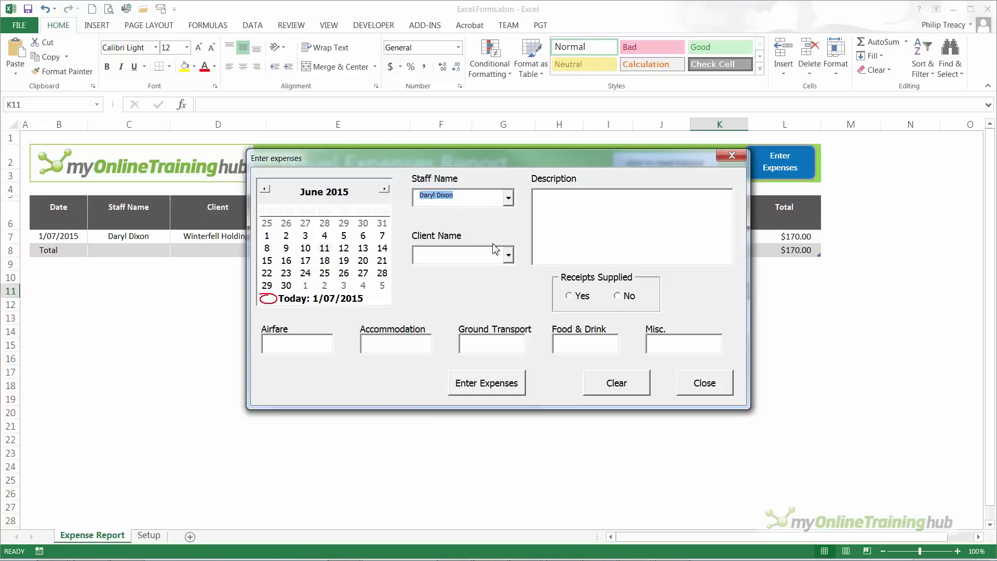
{"action": "left_click", "coordinate": [508, 255]}
{"action": "left_click", "coordinate": [460, 283]}
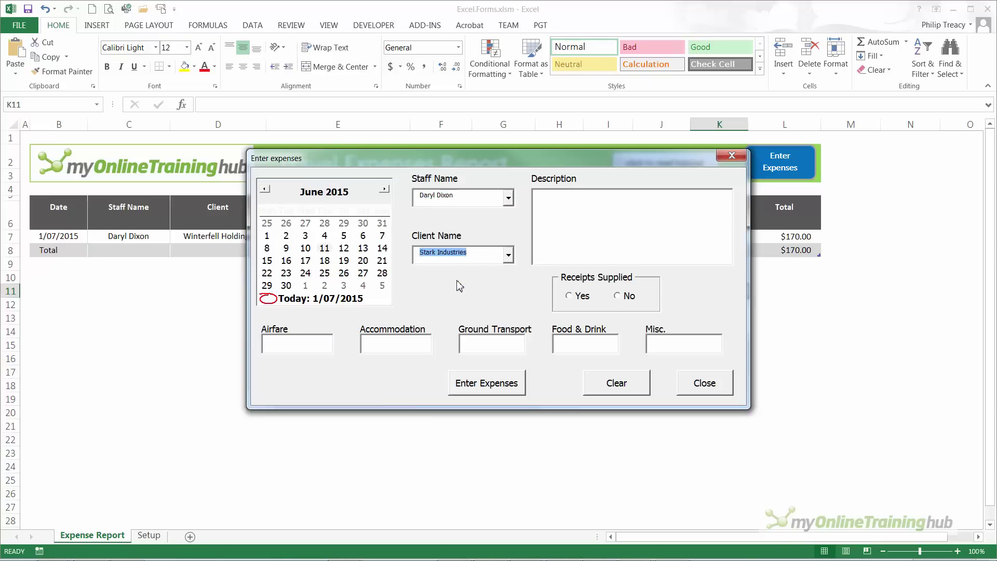
Enter "A desc" as the expense description and mark Receipts Supplied as Yes
{"action": "left_click", "coordinate": [569, 205]}
{"action": "type", "text": "A desc"}
{"action": "left_click", "coordinate": [574, 297]}
Fill in the expense amounts: Airfare 350, Accommodation 150, Ground Transport 50, Food & Drink 67 and Misc. 33
{"action": "left_click", "coordinate": [302, 349]}
{"action": "type", "text": "350"}
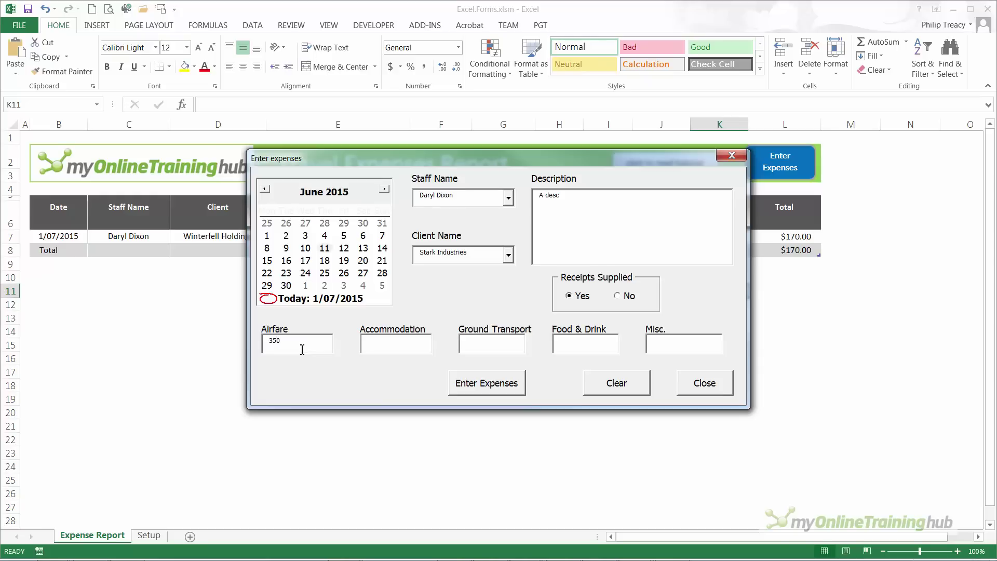
{"action": "key", "text": "Tab"}
{"action": "type", "text": "150"}
{"action": "type", "text": "50"}
{"action": "key", "text": "Tab"}
{"action": "type", "text": "67"}
{"action": "key", "text": "Tab"}
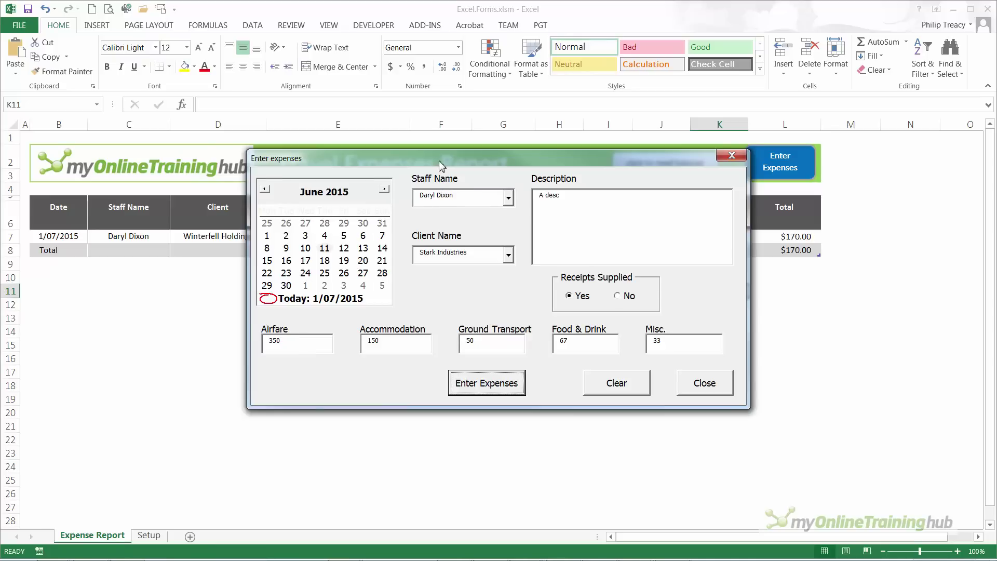
Submit the first test entry to the Expenses table with the form moved clear of it, and close the form
{"action": "left_click_drag", "start_coordinate": [442, 165], "coordinate": [417, 304]}
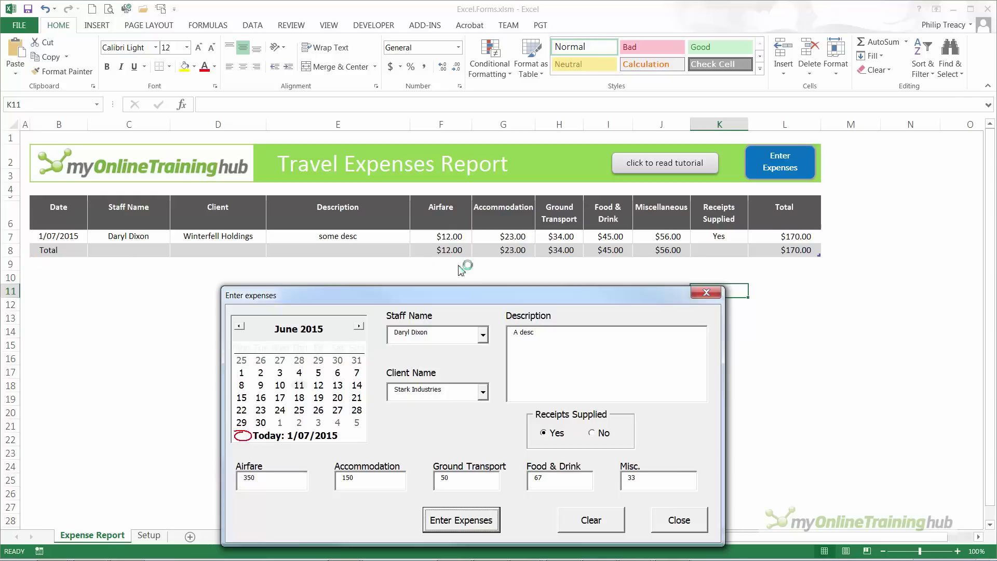
{"action": "left_click", "coordinate": [446, 527]}
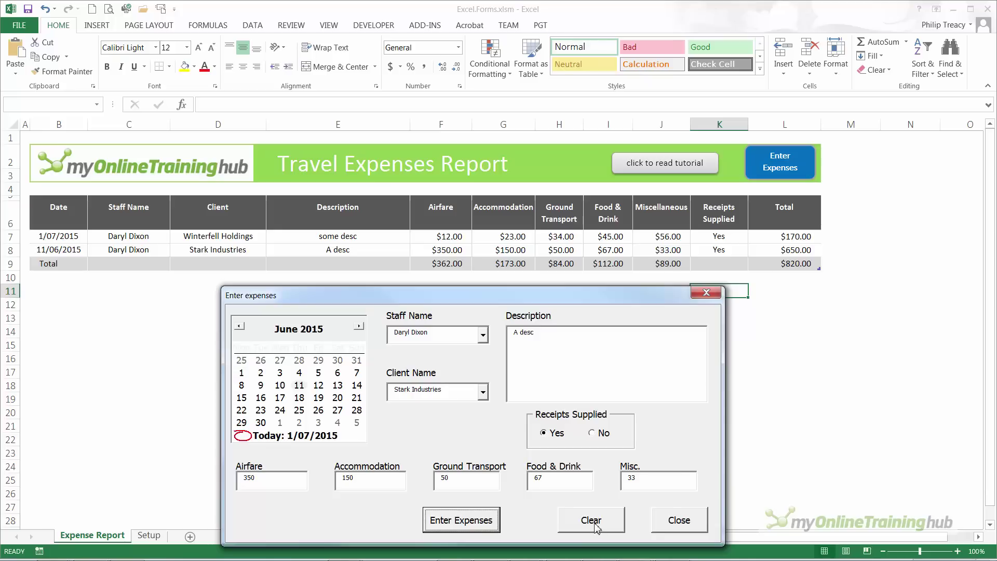
{"action": "left_click", "coordinate": [670, 524]}
{"action": "left_click", "coordinate": [670, 524]}
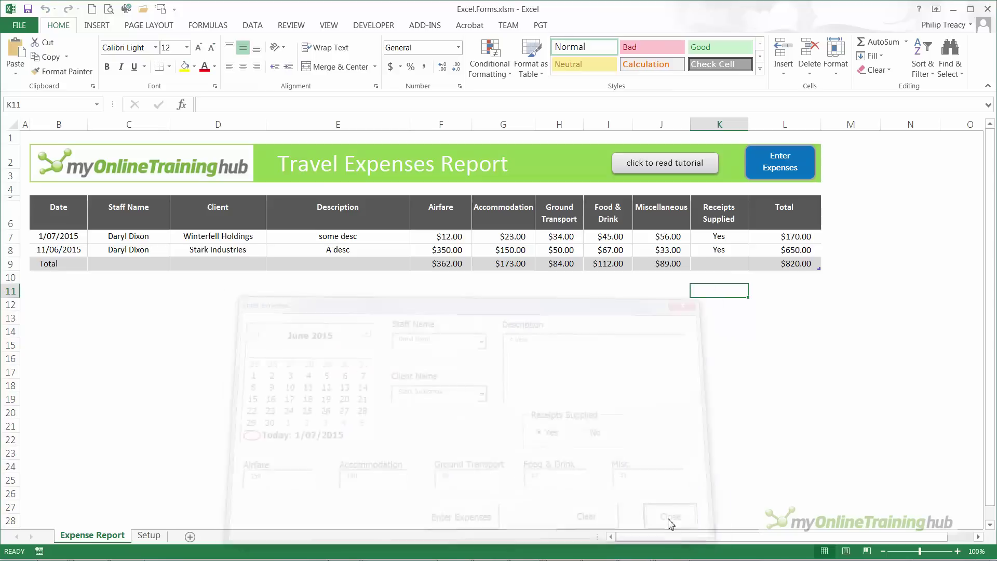
{"action": "left_click", "coordinate": [598, 438]}
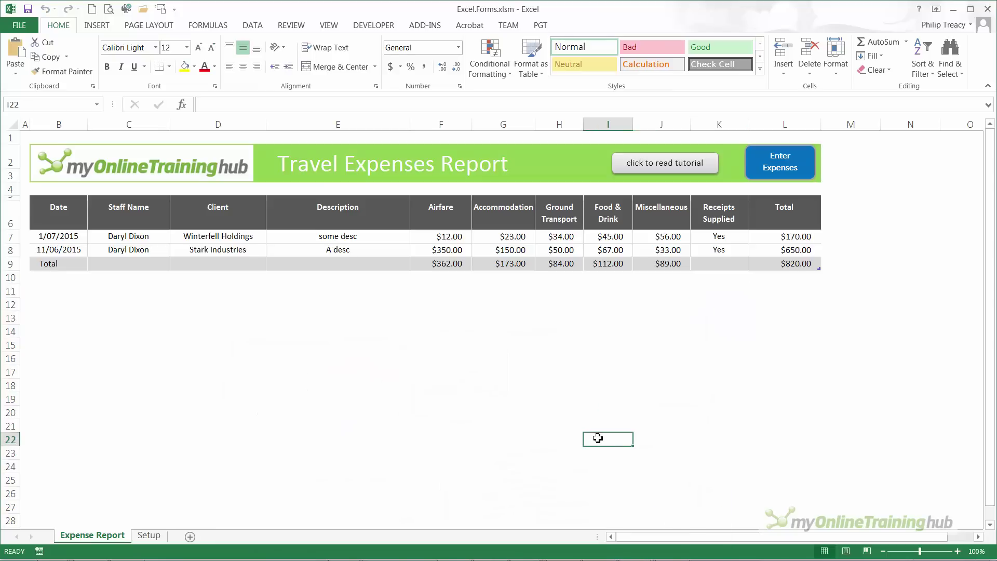
Switch to the VBA editor and create a click event procedure for the form's Clear button
{"action": "key", "text": "alt+F11"}
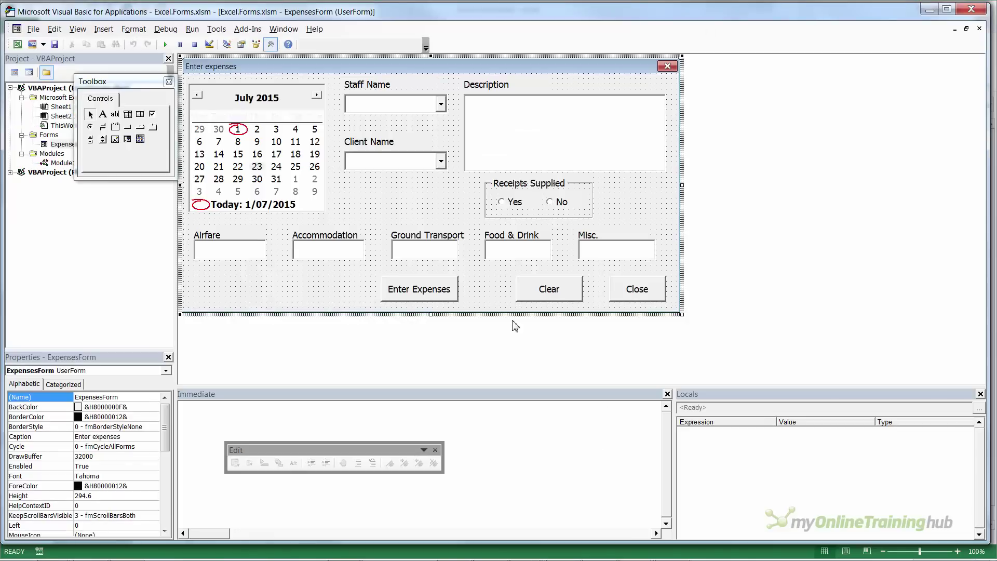
{"action": "double_click", "coordinate": [544, 298]}
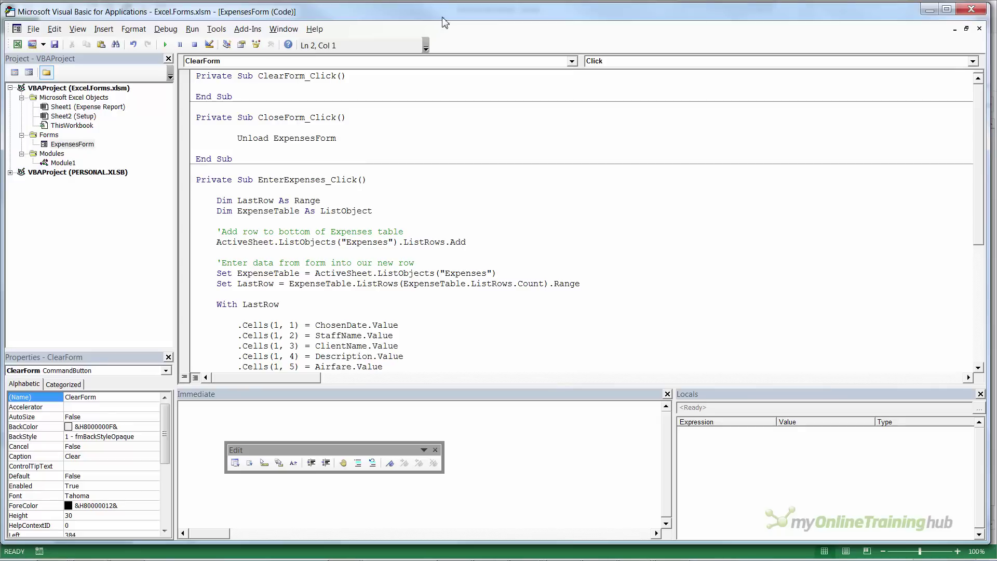
Add a private ResetForm procedure above ClearForm_Click that empties all text boxes, option buttons and combo boxes and sets ChosenDate to the current Date
{"action": "key", "text": "Up"}
{"action": "key", "text": "Return"}
{"action": "key", "text": "Return"}
{"action": "key", "text": "Return"}
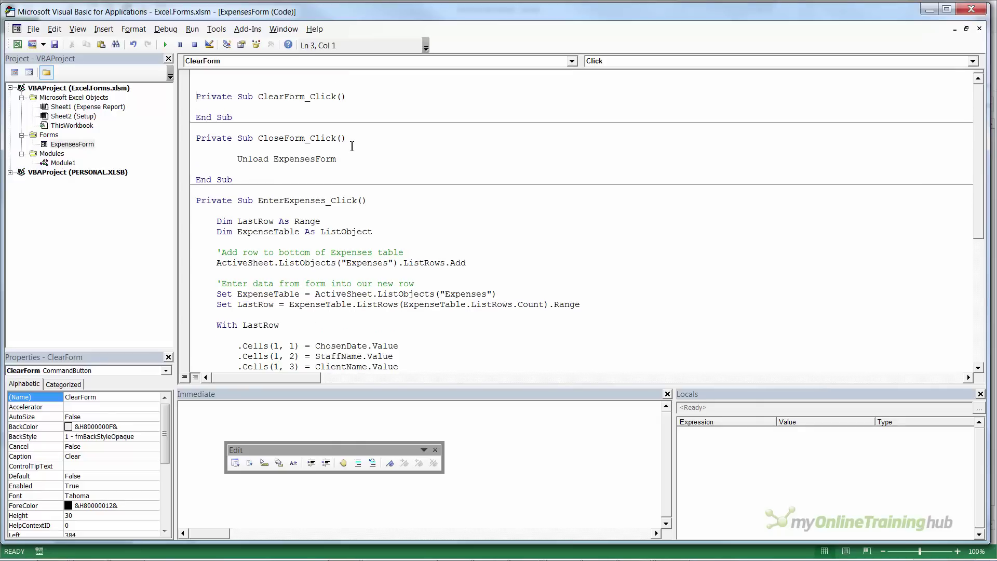
{"action": "key", "text": "Up"}
{"action": "key", "text": "Up"}
{"action": "key", "text": "Up"}
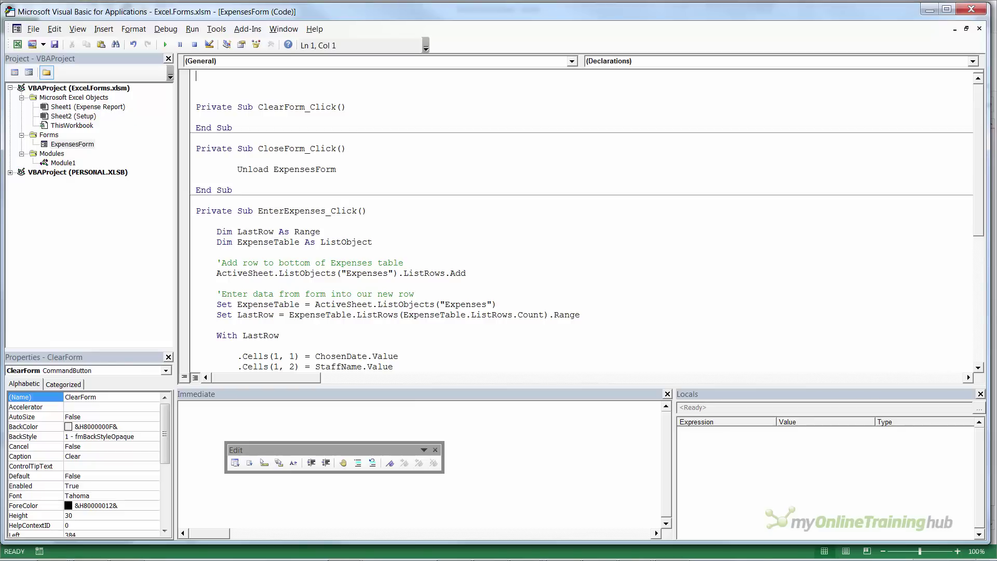
{"action": "type", "text": "Private Sub ResetForm()      Dim Ctrl As MSForms.Control      For Each Ctrl In ExpensesForm.Controls          Select Case TypeName(Ctrl)              Case \"TextBox\"                 Ctrl.Text = \"\"              Case \"OptionButton\"                 Ctrl.Value = False              Case \"ComboBox\"                 Ctrl.ListIndex = -1          End Select      Next Ctrl      ChosenDate.Value = Date  End Sub"}
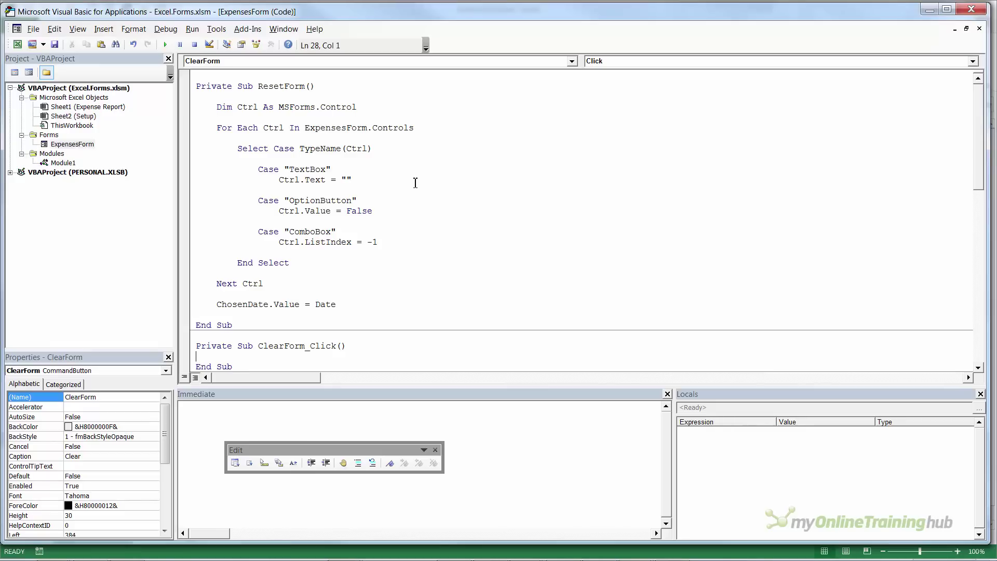
Call ResetForm, indented between blank lines, inside the ClearForm_Click procedure
{"action": "scroll", "coordinate": [415, 183], "scroll_direction": "down", "scroll_amount": 3}
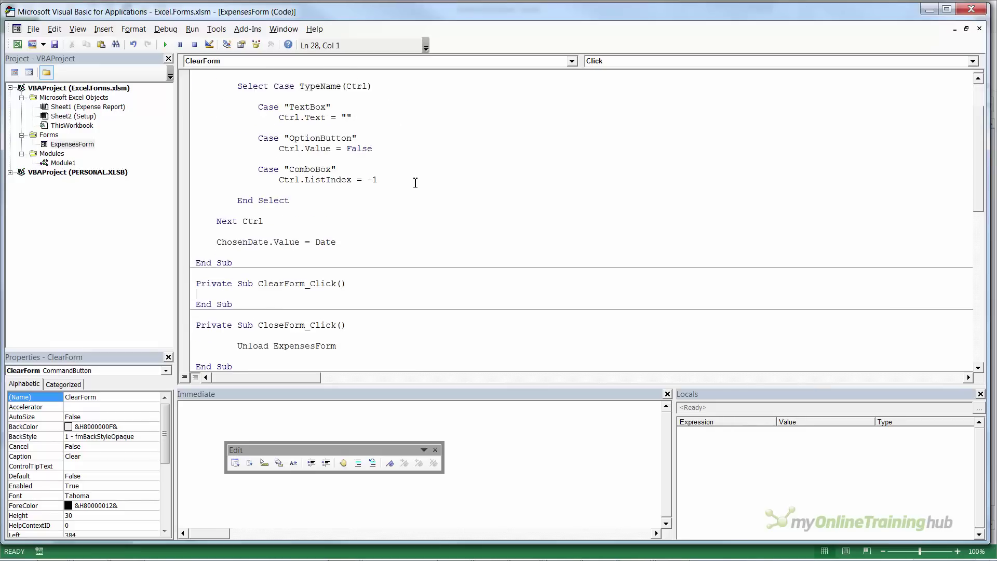
{"action": "key", "text": "Return"}
{"action": "key", "text": "Return"}
{"action": "key", "text": "Up"}
{"action": "key", "text": "Tab"}
{"action": "type", "text": "resetform"}
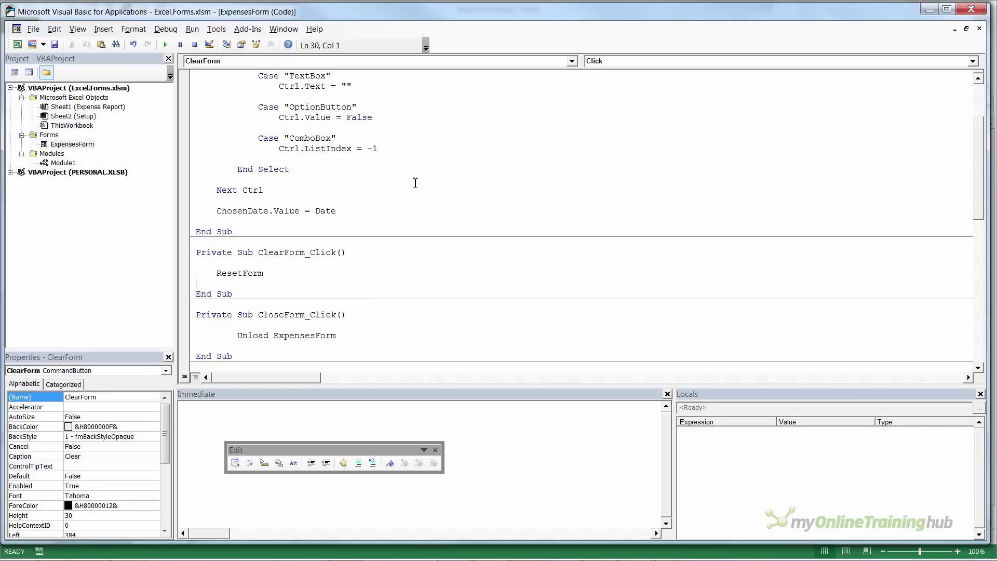
Insert a private UserForm_Initialize procedure that calls ResetForm between the ResetForm and ClearForm_Click procedures
{"action": "scroll", "coordinate": [393, 254], "scroll_direction": "down", "scroll_amount": 1}
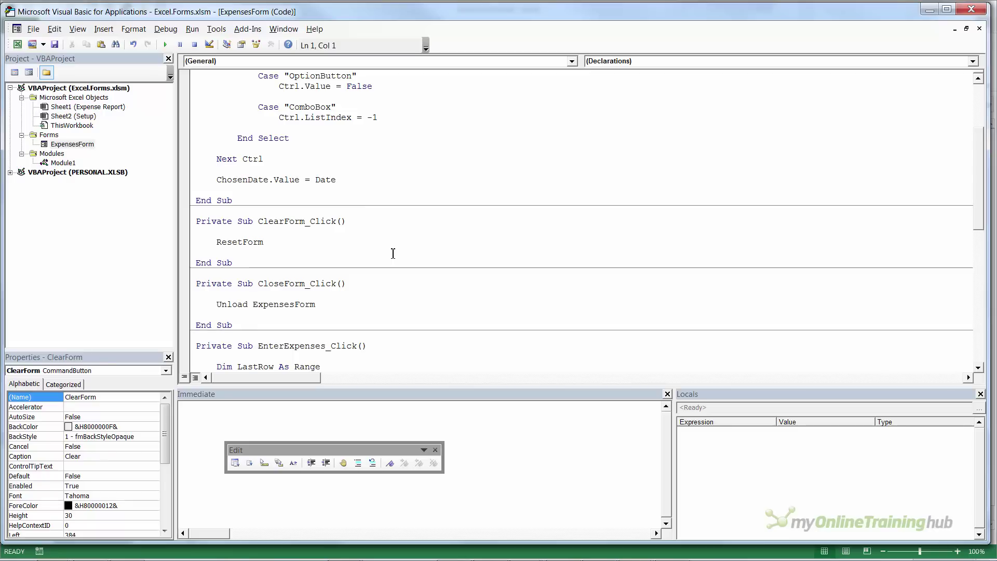
{"action": "left_click", "coordinate": [253, 205]}
{"action": "type", "text": "Private Sub UserForm_Initialize()      ResetForm  End Sub"}
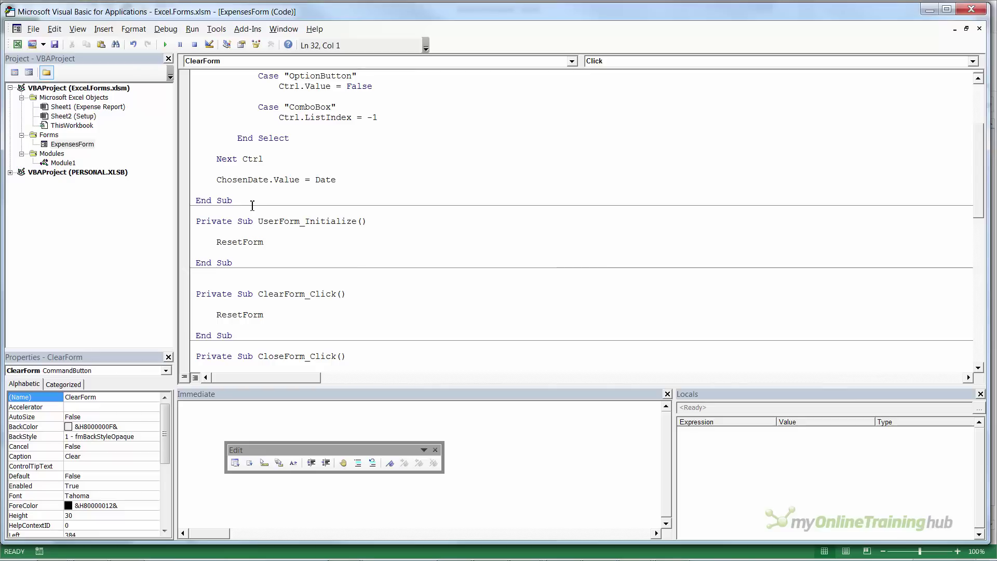
{"action": "left_click", "coordinate": [271, 243]}
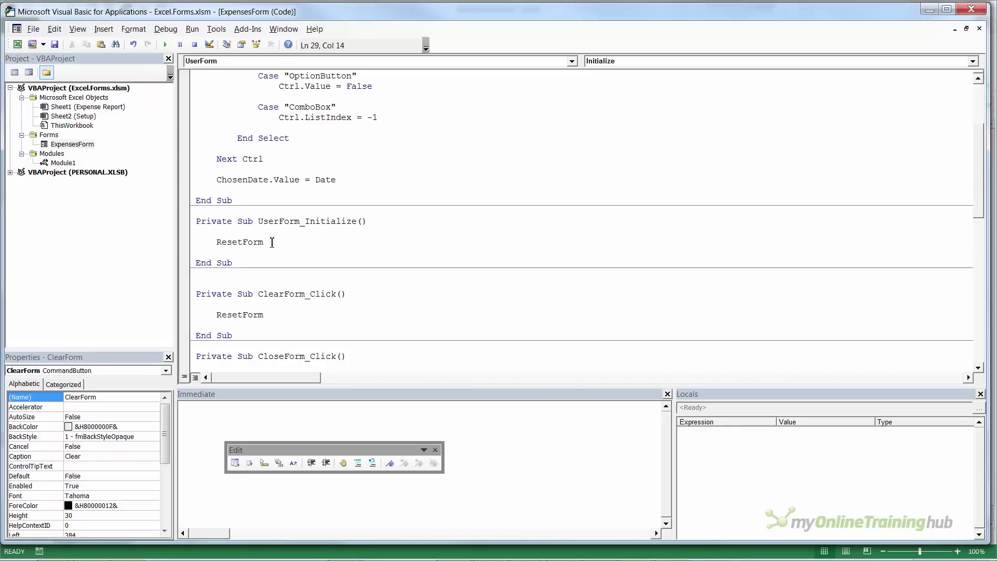
Reopen the expenses form from the worksheet and choose 19 June 2015, a different staff member, and client Winterfell Holdings
{"action": "key", "text": "alt+F11"}
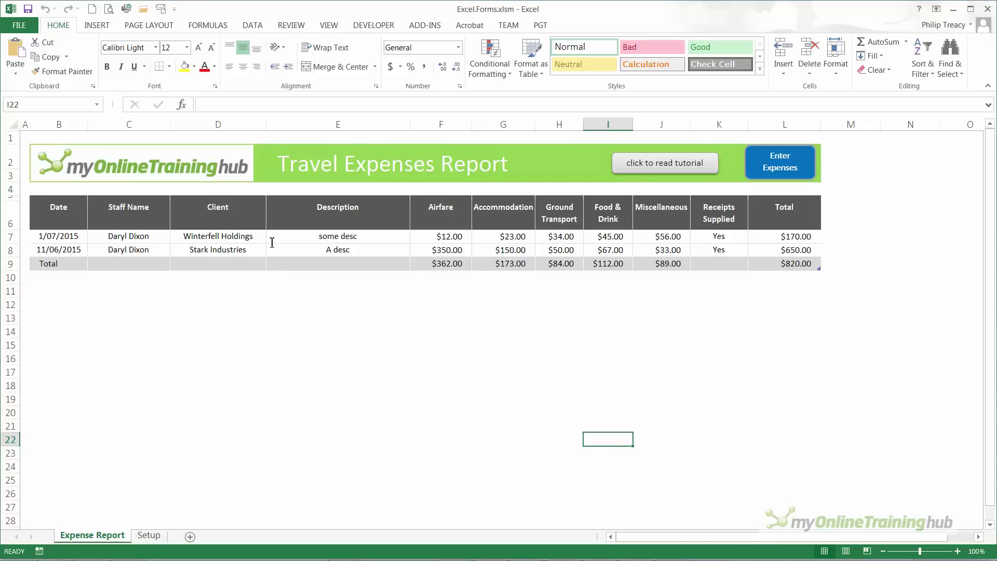
{"action": "left_click", "coordinate": [769, 167]}
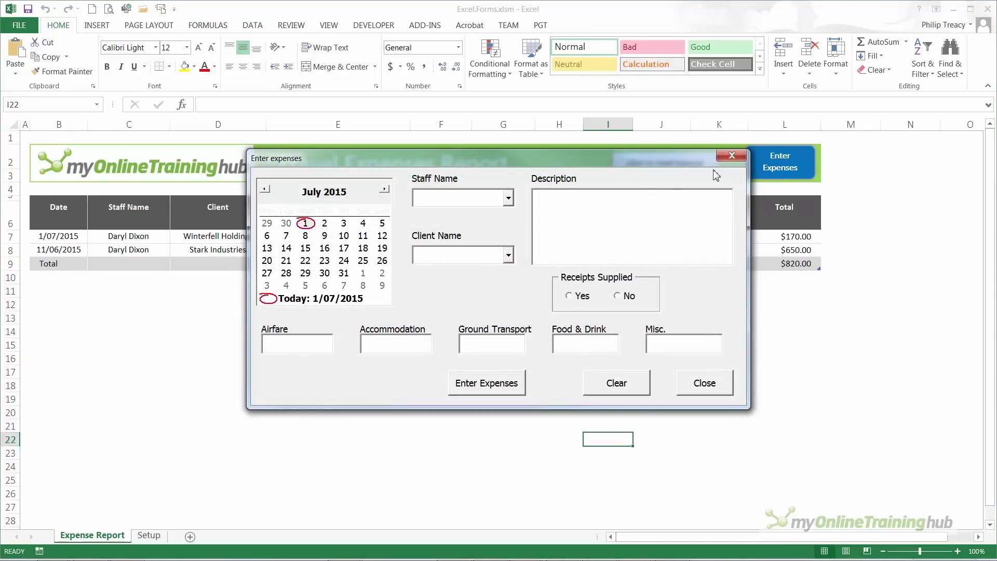
{"action": "left_click", "coordinate": [268, 228]}
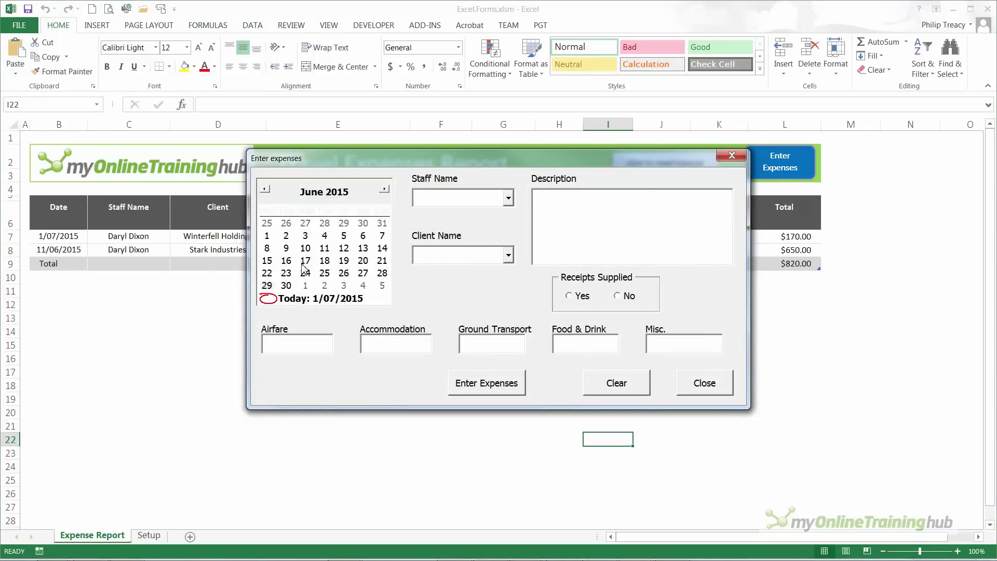
{"action": "left_click", "coordinate": [344, 260]}
{"action": "left_click", "coordinate": [508, 198]}
{"action": "left_click", "coordinate": [478, 209]}
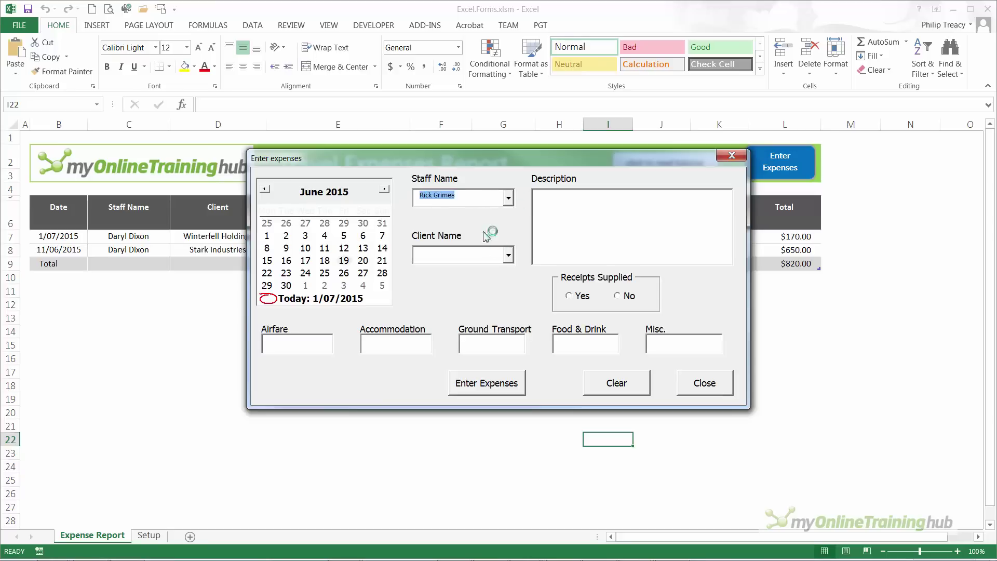
{"action": "left_click", "coordinate": [509, 256]}
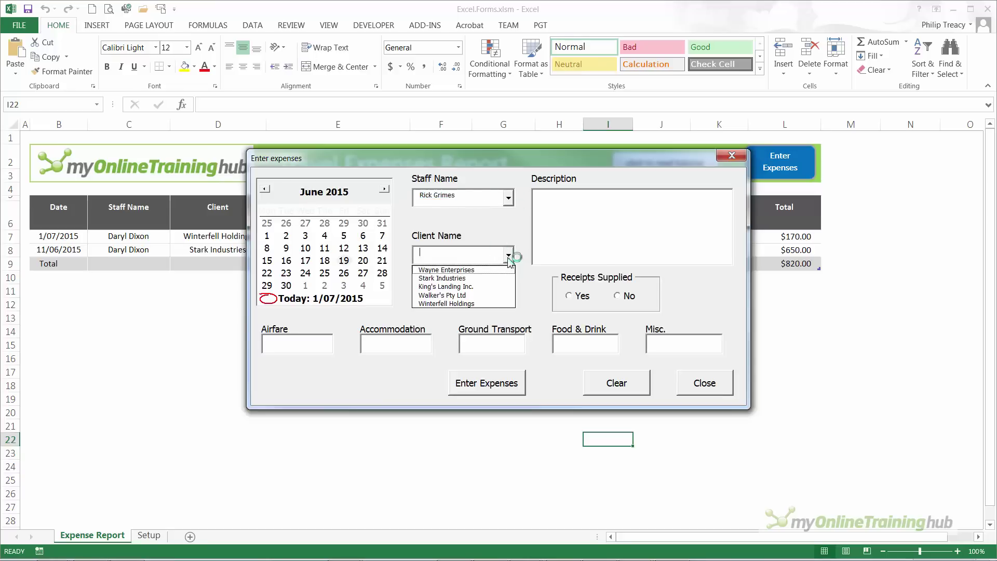
{"action": "left_click", "coordinate": [475, 304]}
Enter "another desc" as the expense description and mark Receipts Supplied as Yes
{"action": "left_click", "coordinate": [566, 205]}
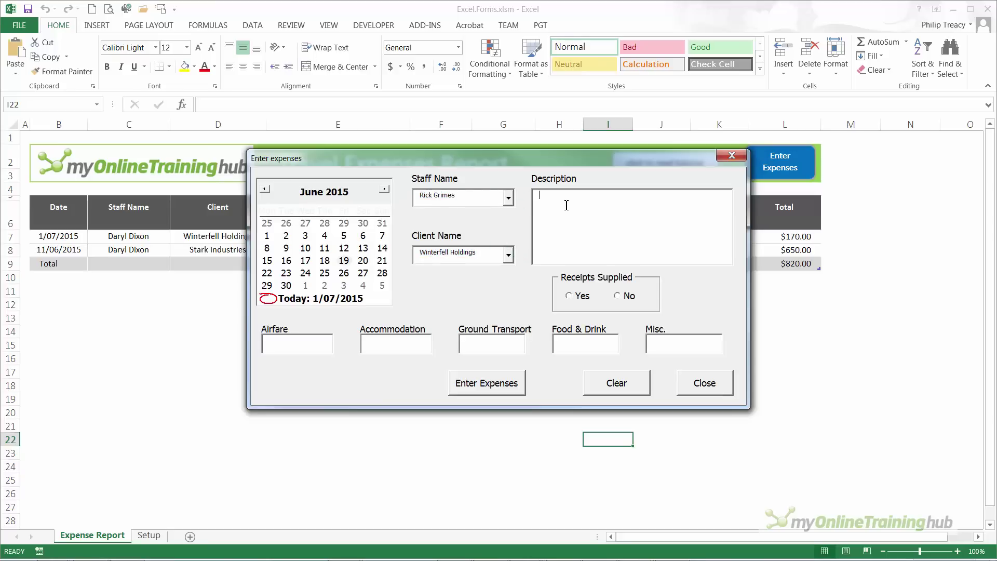
{"action": "type", "text": "another desc"}
{"action": "left_click", "coordinate": [573, 298]}
Fill in the expense amounts: Airfare 2000, Accommodation 300, Ground Transport 35, Food & Drink 120 and Misc. 7
{"action": "left_click", "coordinate": [310, 346]}
{"action": "type", "text": "2000"}
{"action": "type", "text": "300"}
{"action": "key", "text": "Tab"}
{"action": "type", "text": "35120"}
{"action": "key", "text": "Tab"}
{"action": "type", "text": "7"}
Move the form below the table rows and submit the second test entry to the Expenses table
{"action": "left_click_drag", "start_coordinate": [470, 162], "coordinate": [448, 299]}
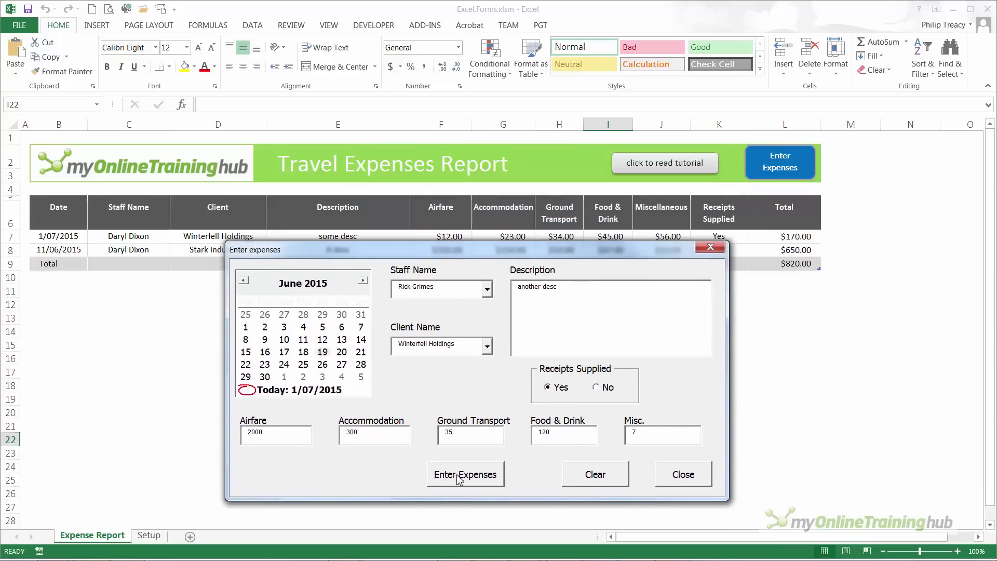
{"action": "left_click_drag", "start_coordinate": [500, 257], "coordinate": [490, 289]}
{"action": "left_click", "coordinate": [444, 512]}
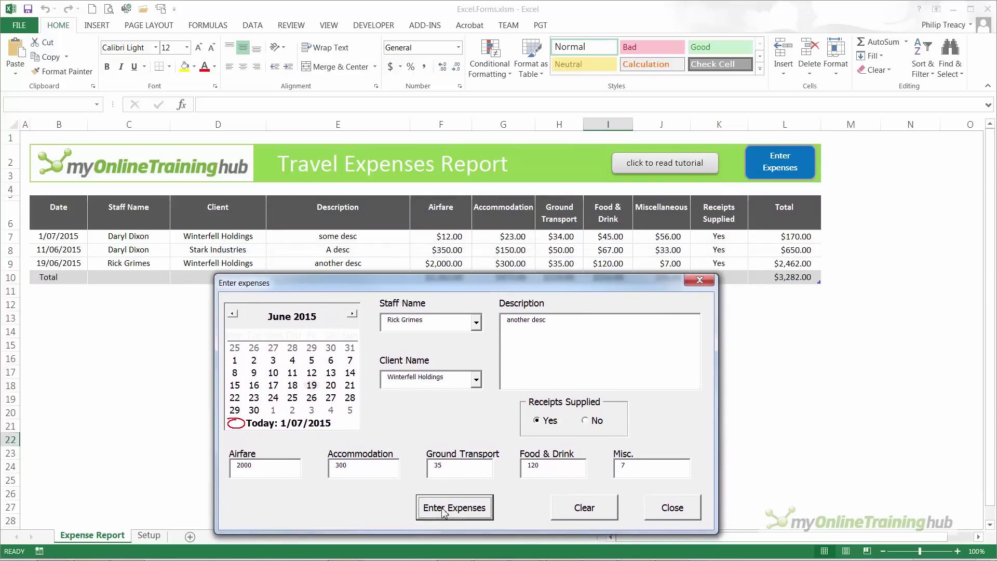
Test the form's Clear button to reset all its fields, and close the form
{"action": "left_click_drag", "start_coordinate": [456, 284], "coordinate": [452, 294]}
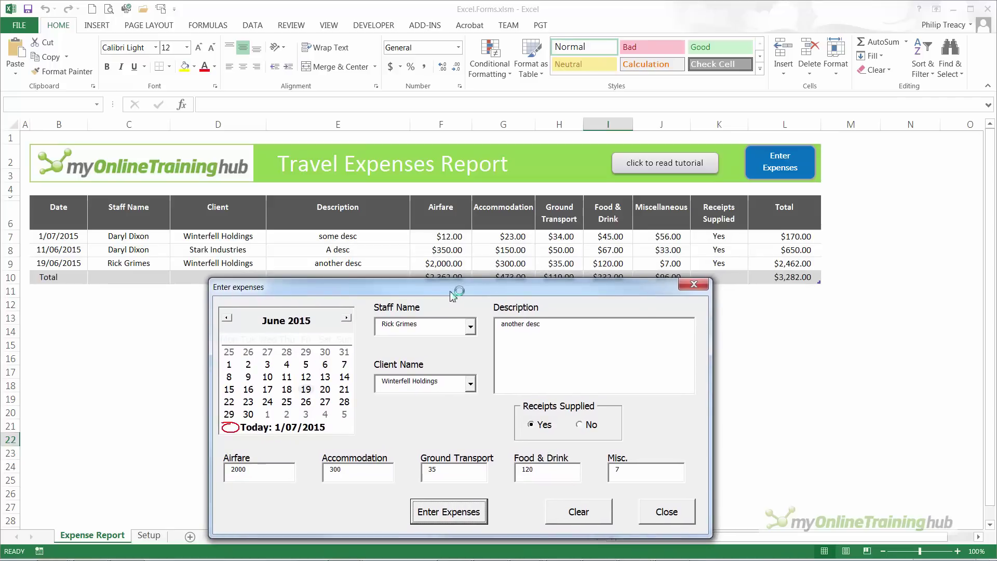
{"action": "left_click", "coordinate": [571, 519]}
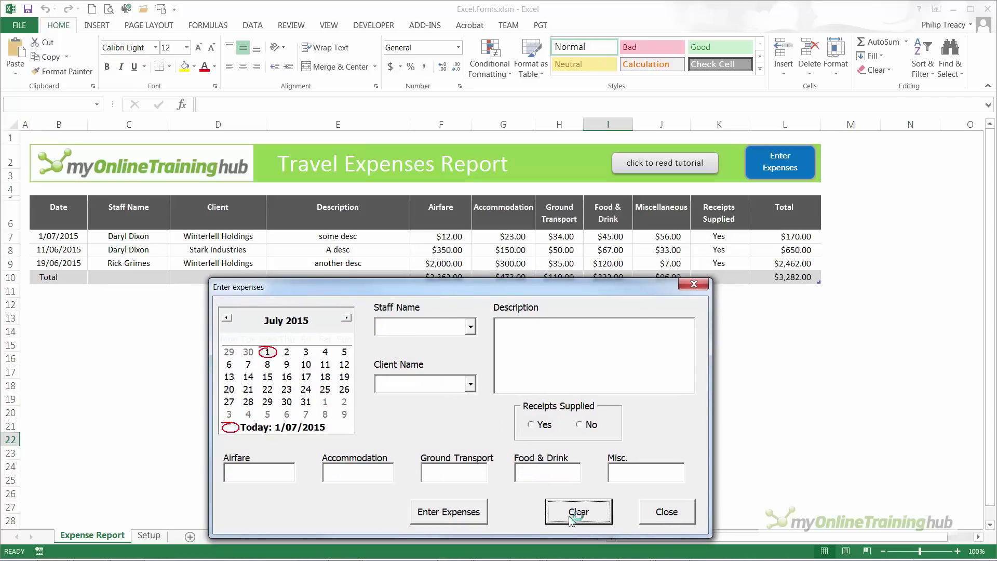
{"action": "left_click", "coordinate": [656, 519]}
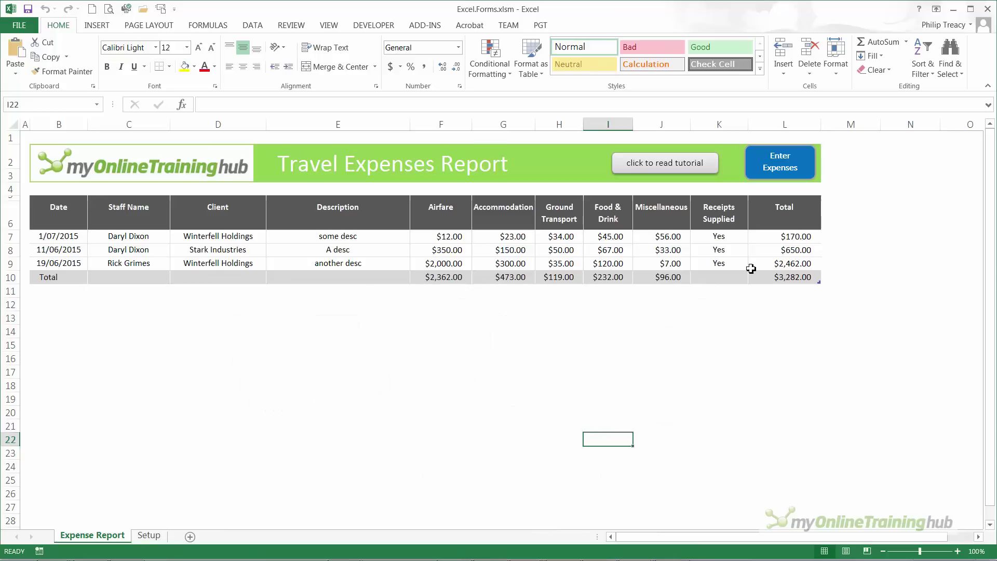